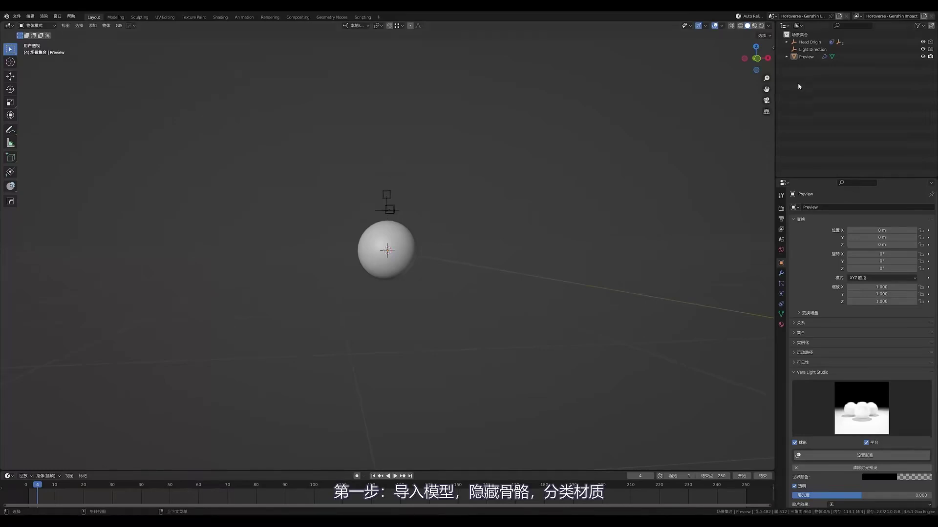
Step: Import the Ganyu .pmx model from the MMD side panel and hide the preview sphere
{"action": "key", "text": "n"}
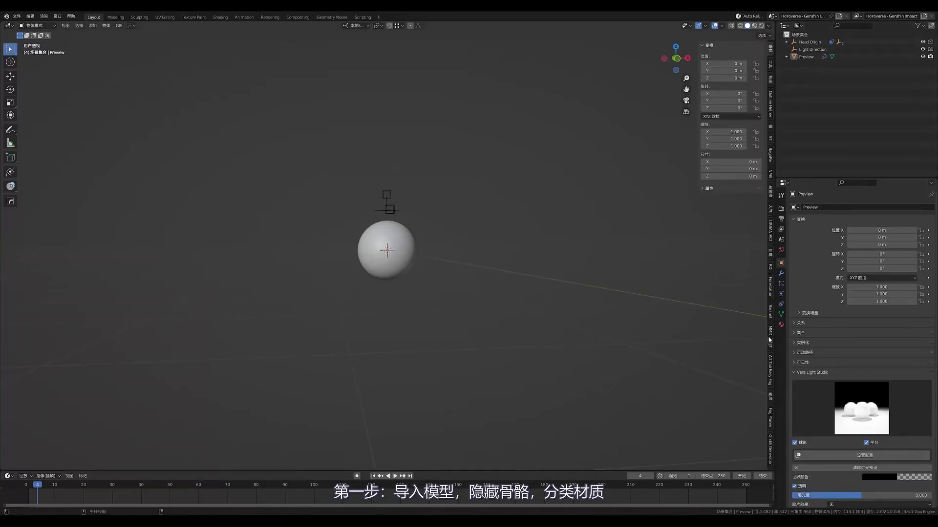
{"action": "left_click", "coordinate": [770, 337]}
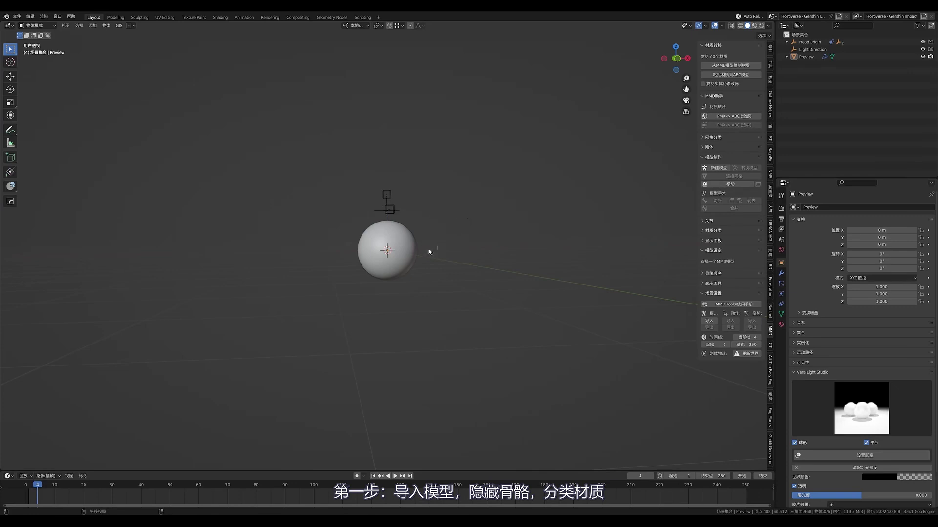
{"action": "left_click", "coordinate": [830, 56]}
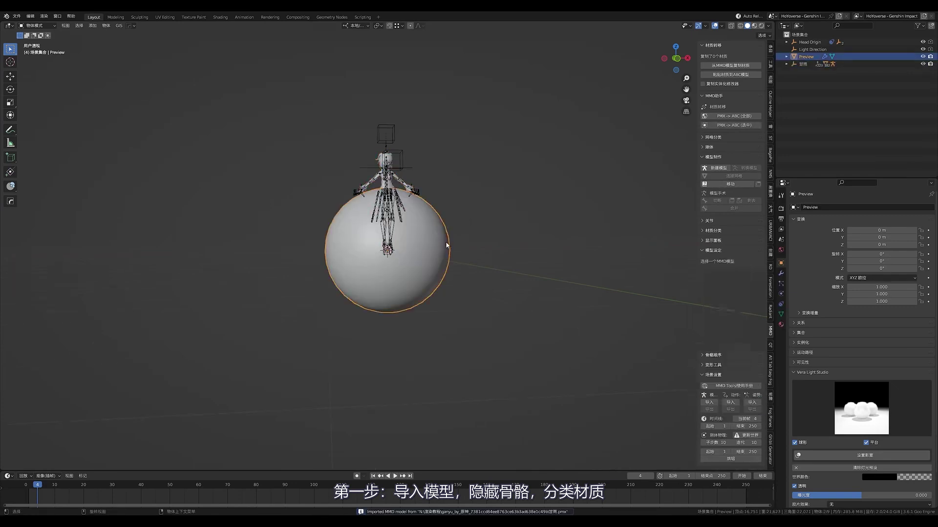
{"action": "key", "text": "h"}
Step: Select the 甘雨 model's armature, frame it, and hide the bones
{"action": "left_click", "coordinate": [906, 64]}
{"action": "left_click", "coordinate": [374, 224]}
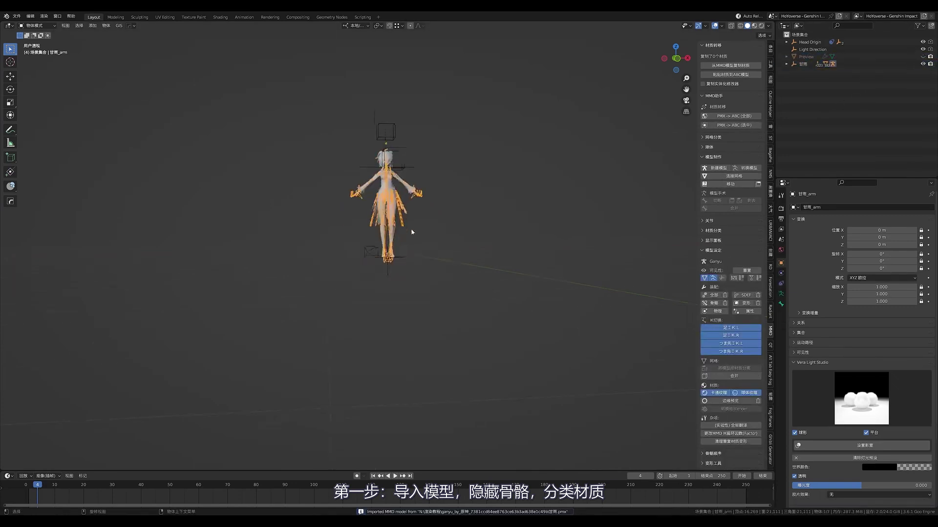
{"action": "key", "text": "KP_Decimal"}
{"action": "key", "text": "h"}
Step: Separate the mesh by materials and view the model in Rendered shading
{"action": "left_click", "coordinate": [481, 222]}
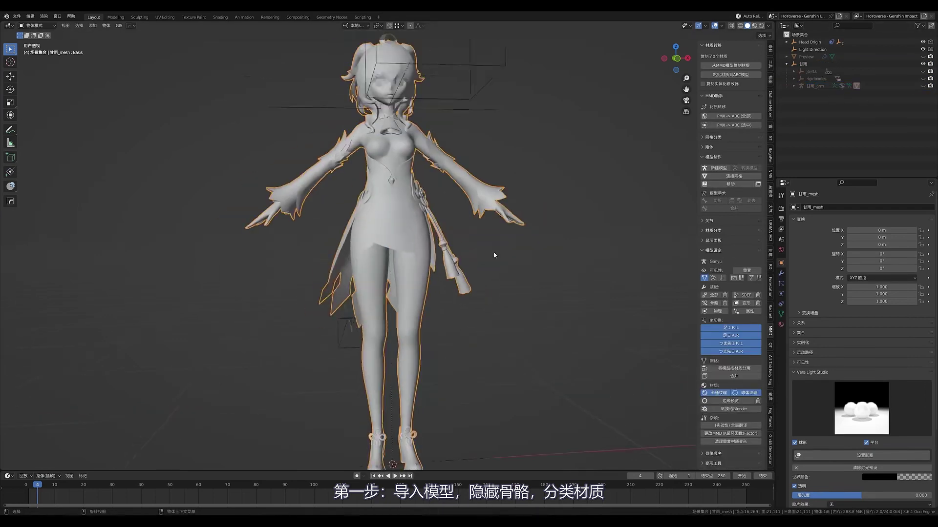
{"action": "left_click", "coordinate": [734, 368]}
{"action": "left_click", "coordinate": [761, 25]}
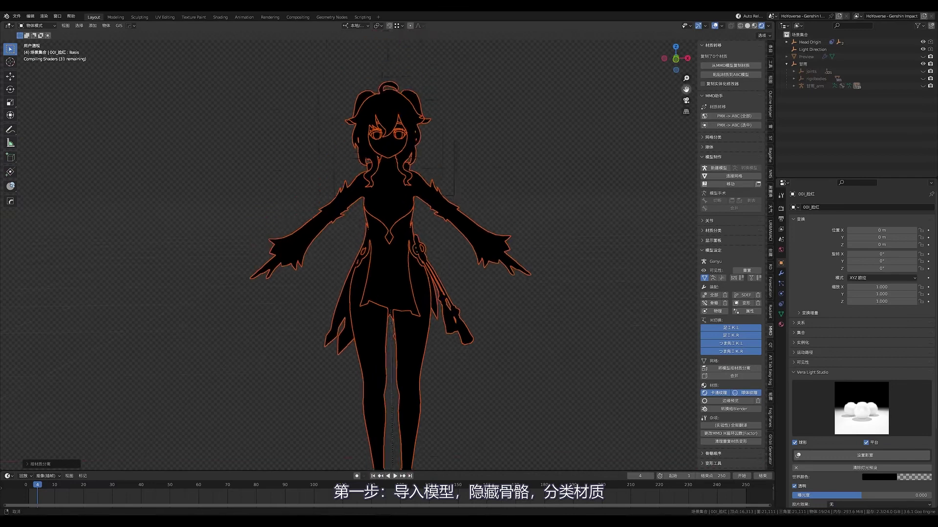
{"action": "left_click", "coordinate": [793, 86]}
Step: Show the face part 000_面1's material nodes in an enlarged Shader Editor
{"action": "left_click", "coordinate": [820, 116]}
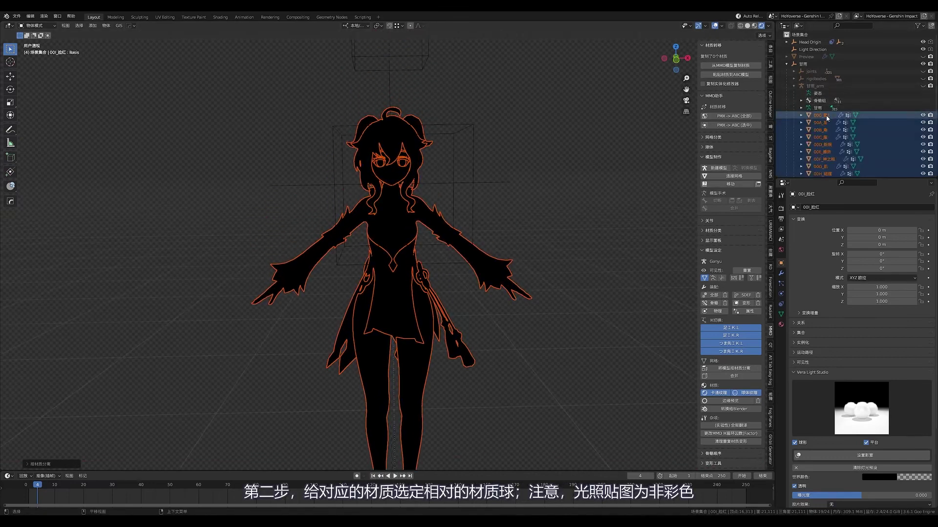
{"action": "left_click", "coordinate": [13, 478]}
{"action": "left_click", "coordinate": [39, 449]}
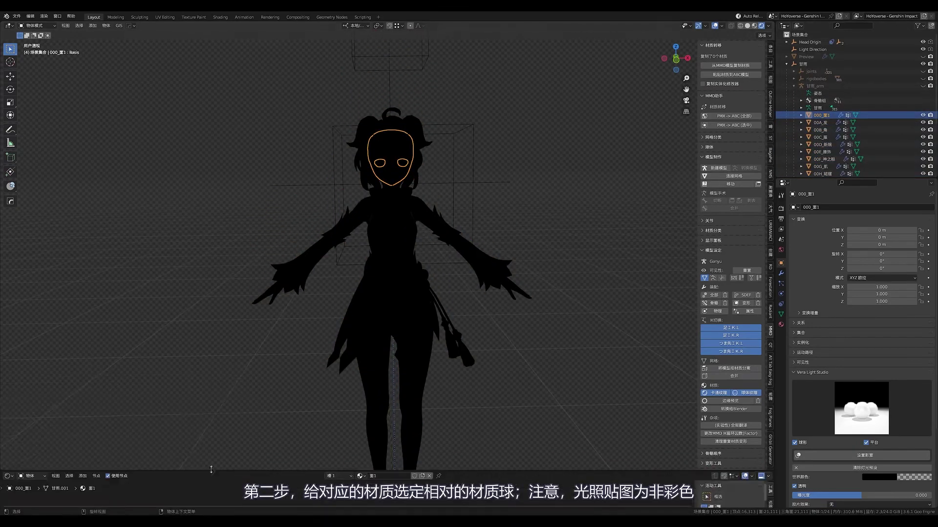
{"action": "left_click_drag", "start_coordinate": [212, 471], "coordinate": [212, 267]}
{"action": "scroll", "coordinate": [374, 377], "scroll_direction": "up", "scroll_amount": 2}
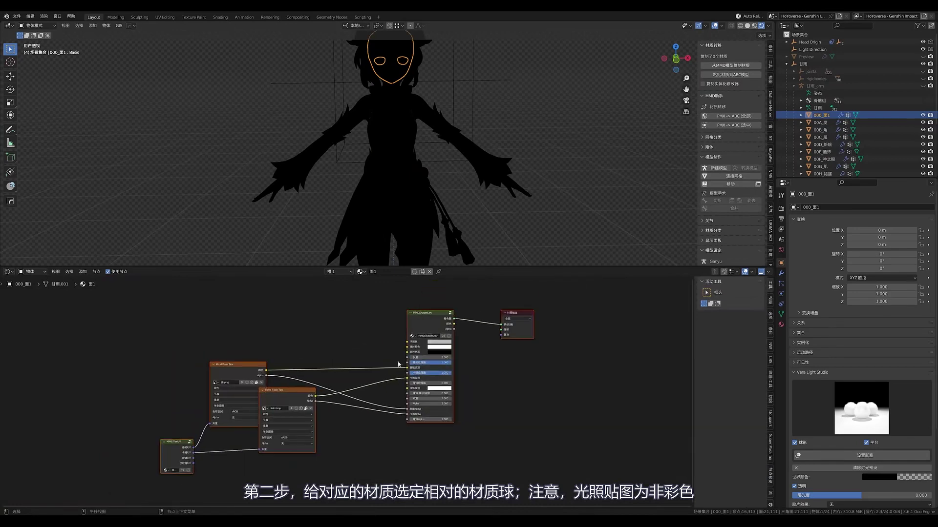
Step: Assign HoYoverse - Genshin Face, save, and set its texture alpha to 通道打包
{"action": "left_click", "coordinate": [365, 274]}
{"action": "type", "text": "fa"}
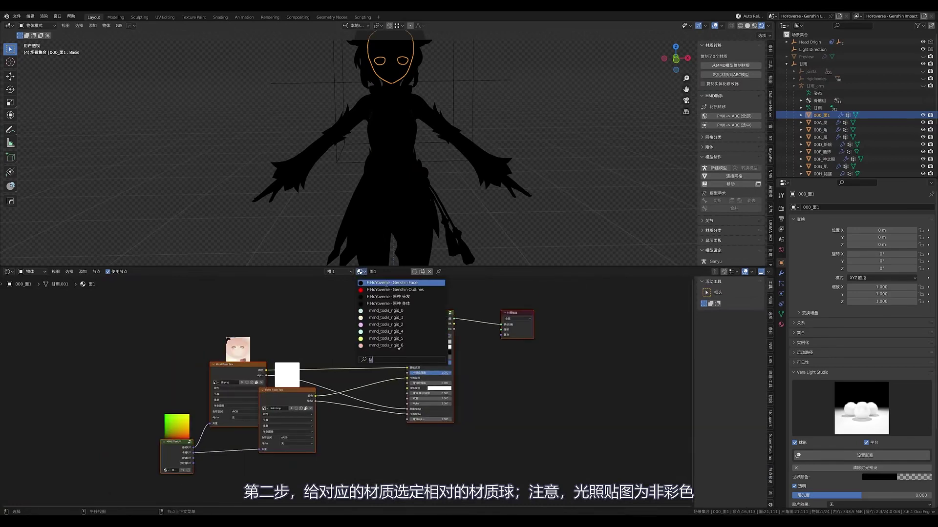
{"action": "left_click", "coordinate": [385, 283]}
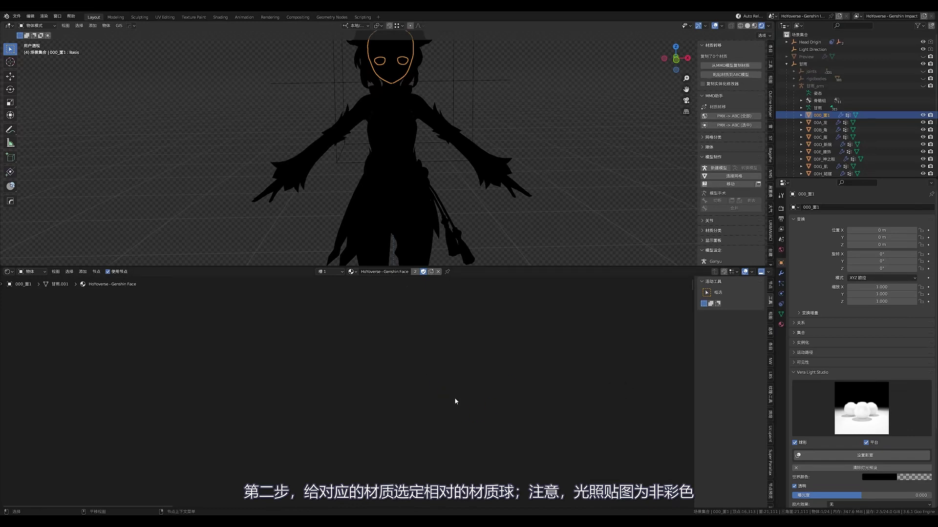
{"action": "key", "text": "Home"}
{"action": "scroll", "coordinate": [300, 394], "scroll_direction": "up", "scroll_amount": 3}
{"action": "key", "text": "ctrl+s"}
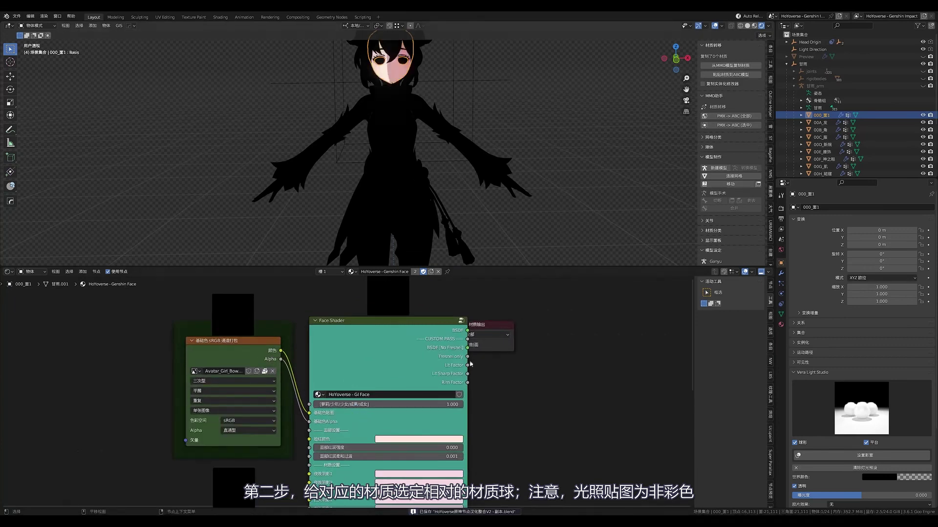
{"action": "left_click", "coordinate": [229, 430]}
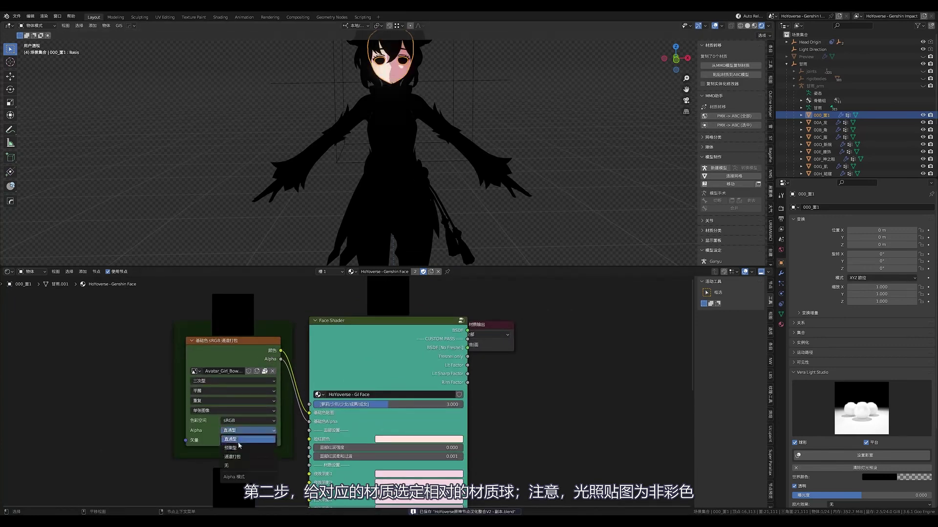
{"action": "left_click", "coordinate": [235, 451]}
Step: Assign the HoYoverse - 原神 头发 material to the hair part 00A_发
{"action": "left_click", "coordinate": [830, 123]}
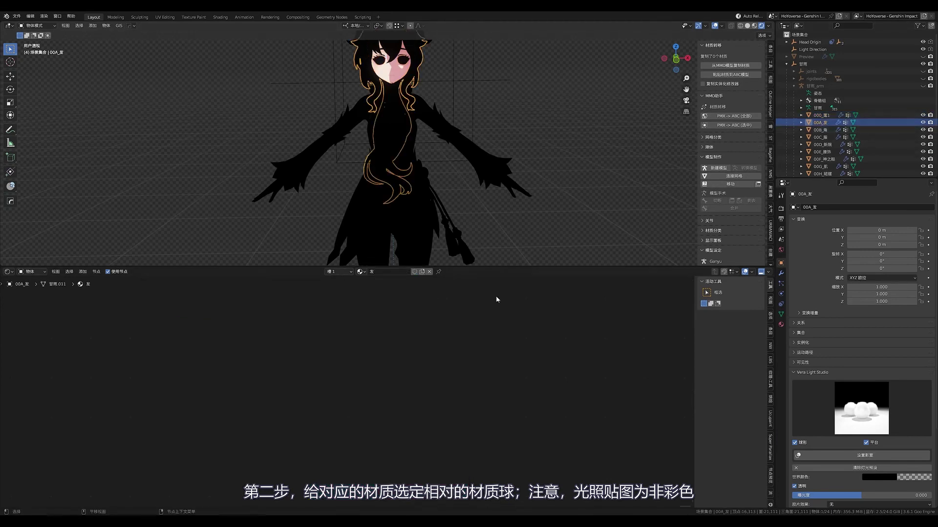
{"action": "left_click", "coordinate": [359, 272]}
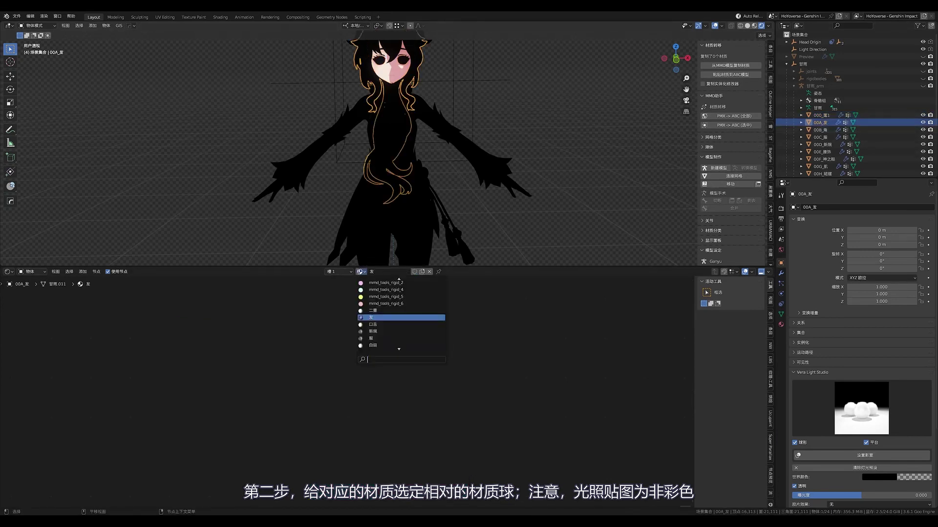
{"action": "type", "text": "hoyo"}
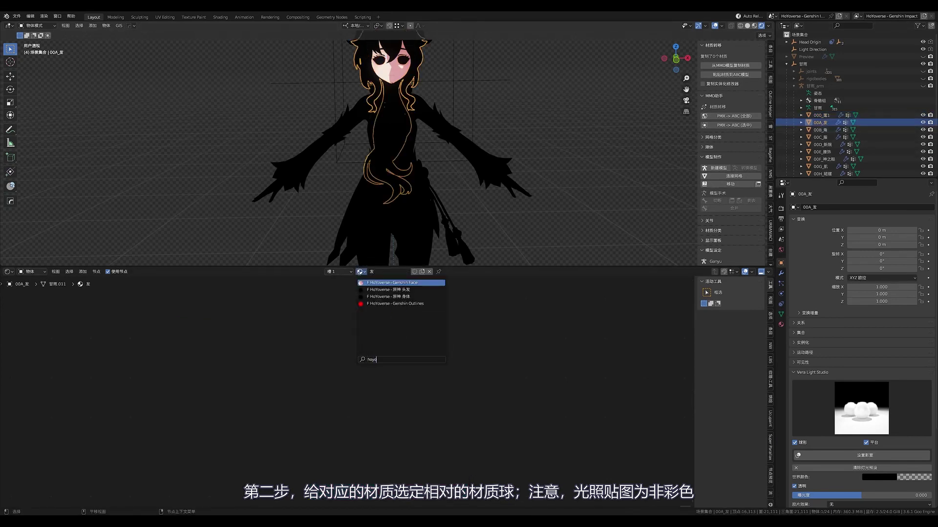
{"action": "left_click", "coordinate": [389, 289]}
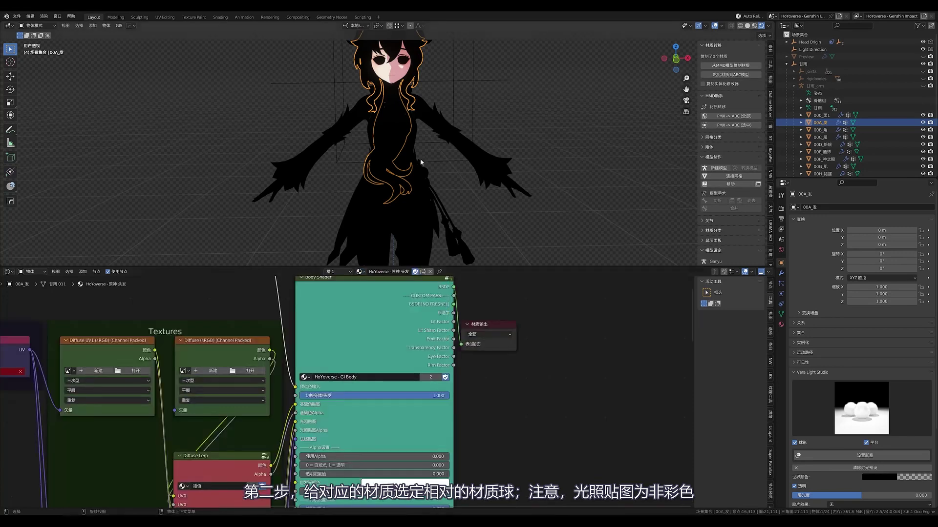
{"action": "middle_click_drag", "start_coordinate": [414, 391], "coordinate": [436, 403]}
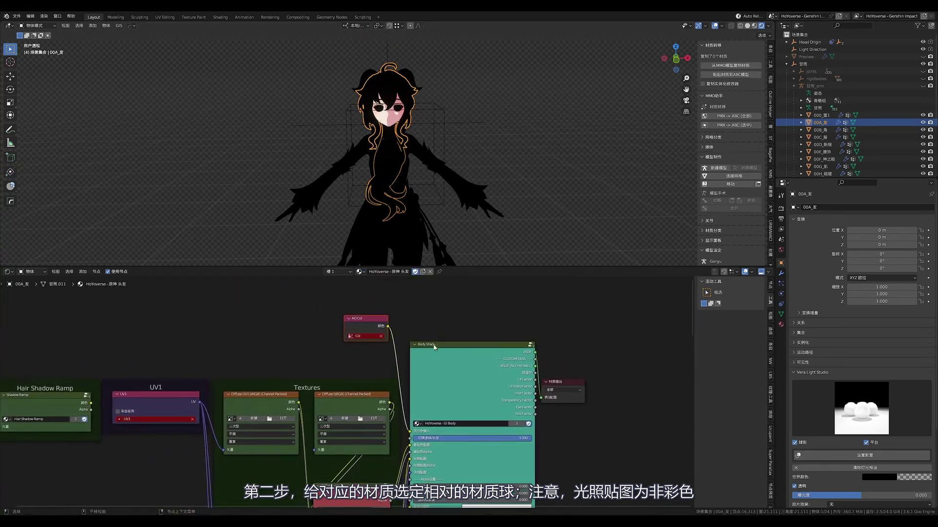
{"action": "scroll", "coordinate": [386, 366], "scroll_direction": "down", "scroll_amount": 5}
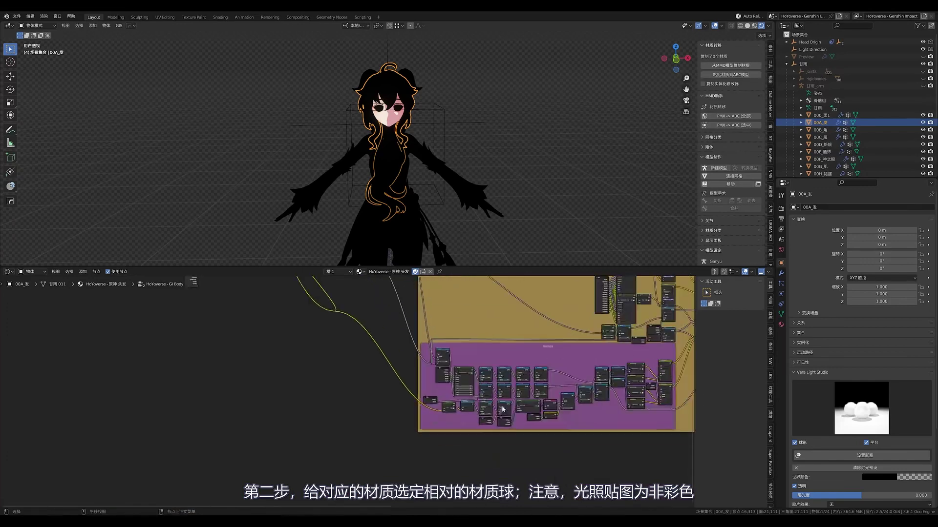
{"action": "scroll", "coordinate": [396, 412], "scroll_direction": "up", "scroll_amount": 3}
{"action": "scroll", "coordinate": [388, 408], "scroll_direction": "up", "scroll_amount": 2}
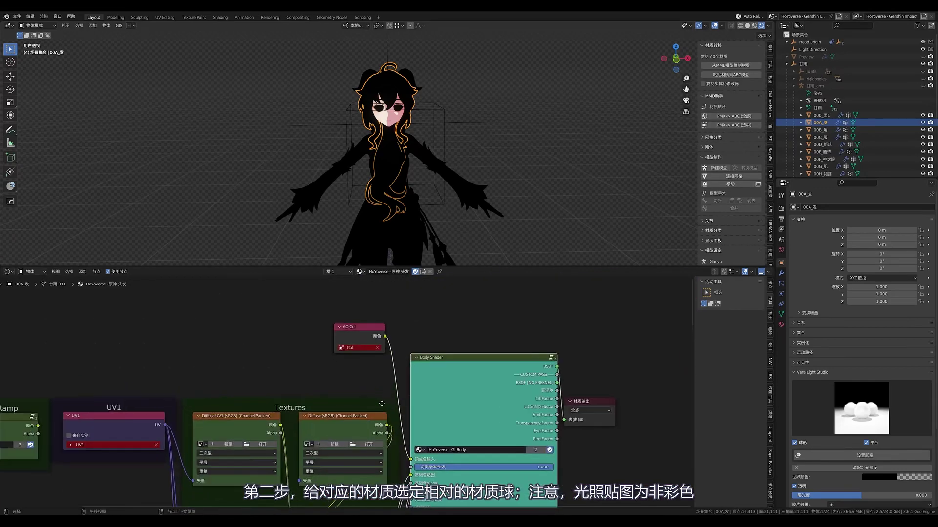
Step: Load the hair diffuse texture and inspect the Hair Shadow Ramp group
{"action": "left_click", "coordinate": [368, 447]}
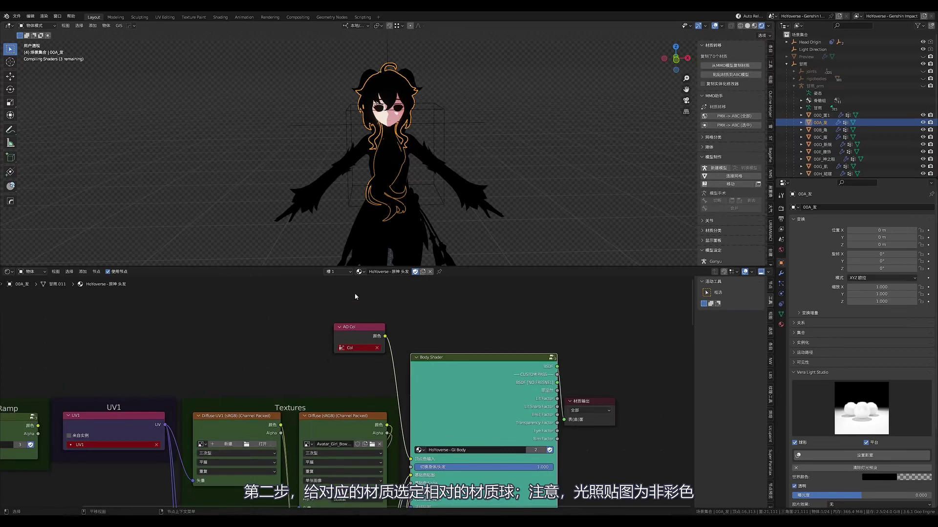
{"action": "scroll", "coordinate": [350, 381], "scroll_direction": "down", "scroll_amount": 2}
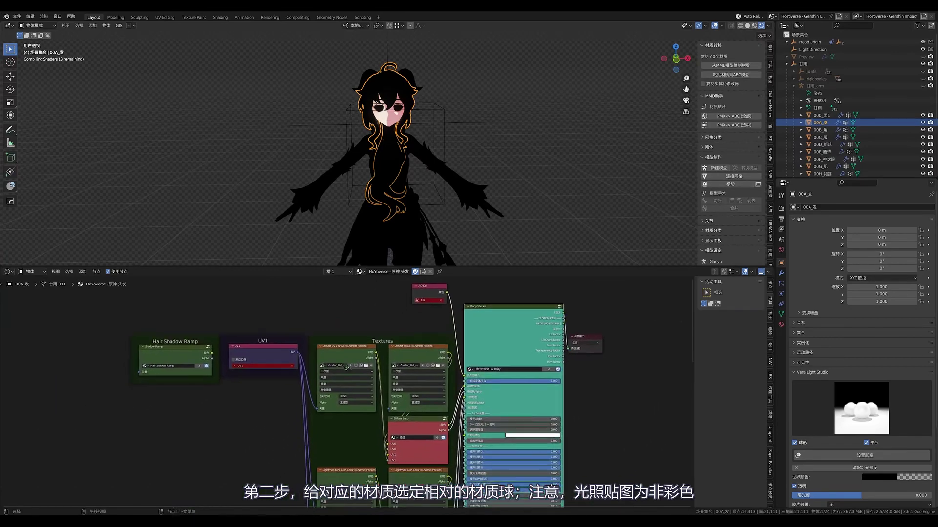
{"action": "key", "text": "Tab"}
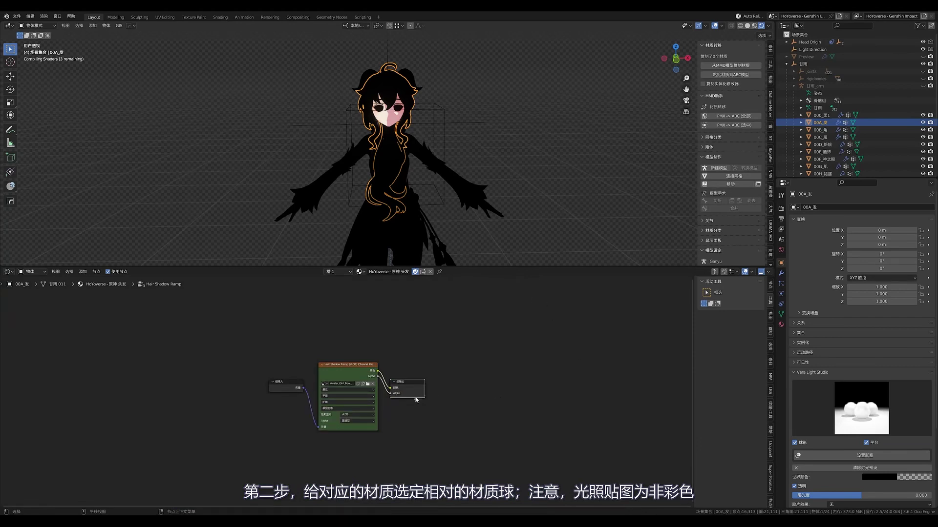
{"action": "key", "text": "Tab"}
{"action": "scroll", "coordinate": [405, 391], "scroll_direction": "up", "scroll_amount": 2}
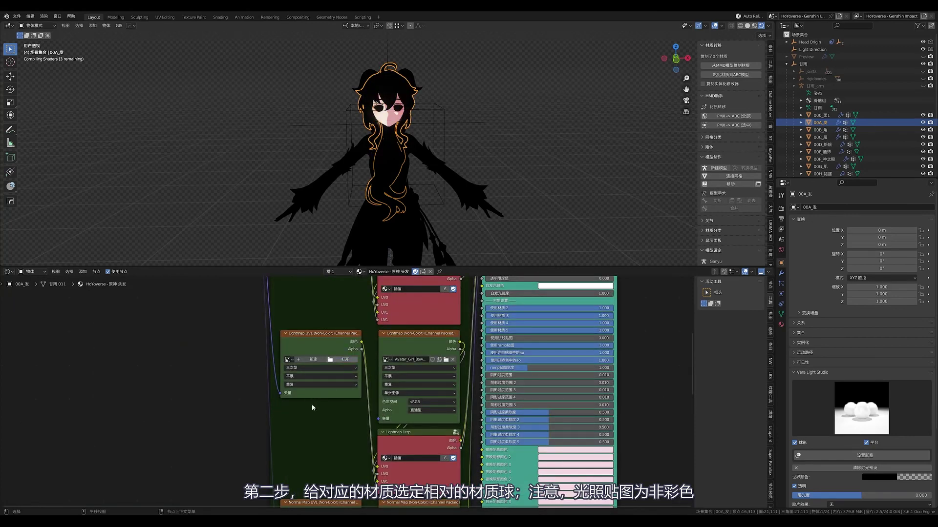
Step: Load the lightmaps with 通道打包 alpha and 非彩色 colour space, and set UV1 to UVMap
{"action": "left_click", "coordinate": [334, 410]}
{"action": "left_click", "coordinate": [334, 433]}
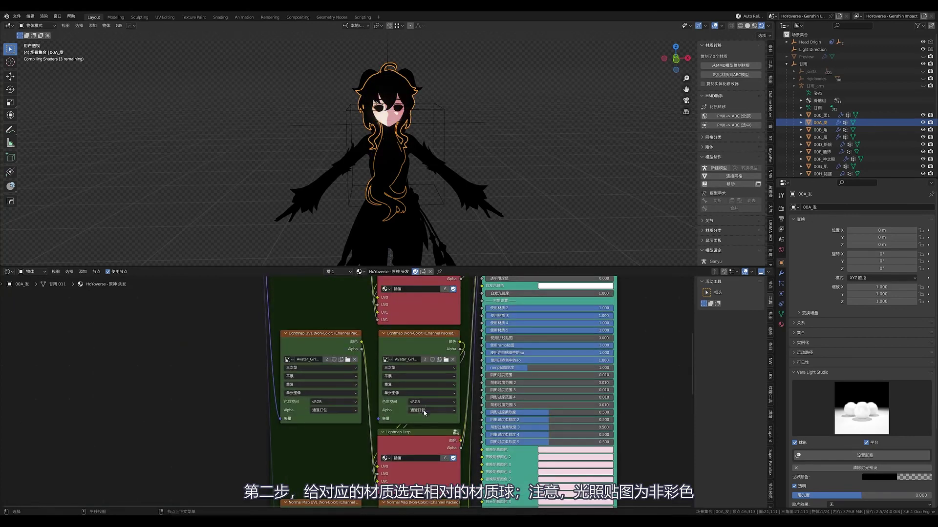
{"action": "left_click", "coordinate": [433, 402]}
{"action": "left_click", "coordinate": [424, 433]}
{"action": "scroll", "coordinate": [380, 410], "scroll_direction": "down", "scroll_amount": 2}
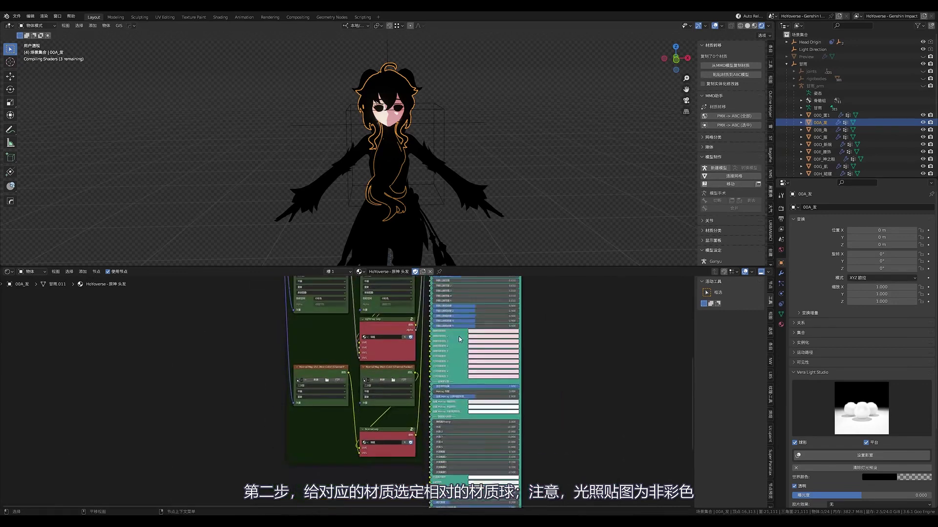
{"action": "scroll", "coordinate": [362, 400], "scroll_direction": "down", "scroll_amount": 2}
{"action": "scroll", "coordinate": [345, 392], "scroll_direction": "down", "scroll_amount": 2}
{"action": "scroll", "coordinate": [345, 393], "scroll_direction": "up", "scroll_amount": 2}
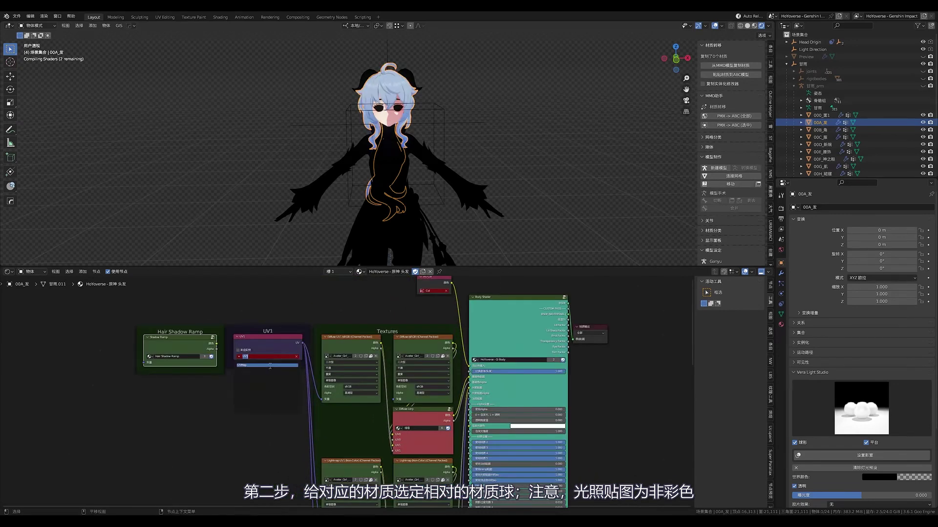
{"action": "left_click", "coordinate": [269, 365]}
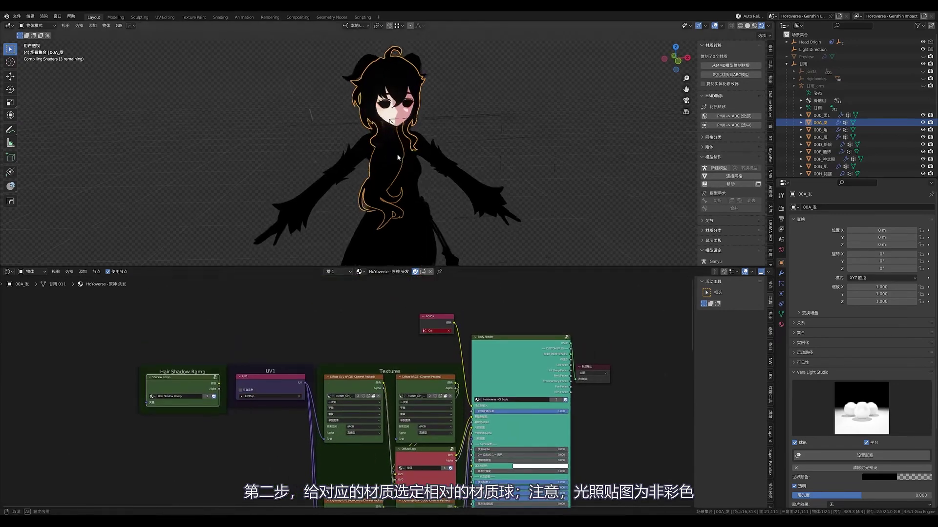
{"action": "left_click", "coordinate": [874, 130]}
{"action": "key", "text": "KP_Decimal"}
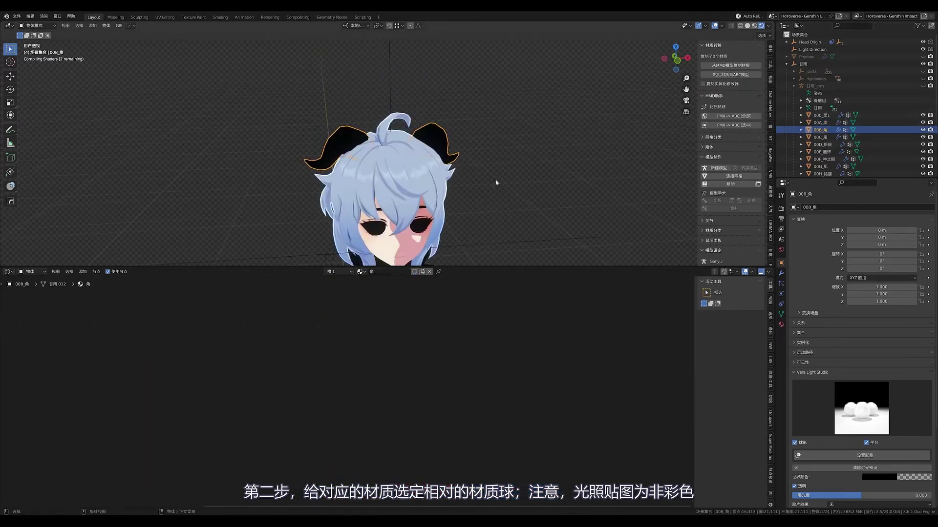
{"action": "key", "text": "Home"}
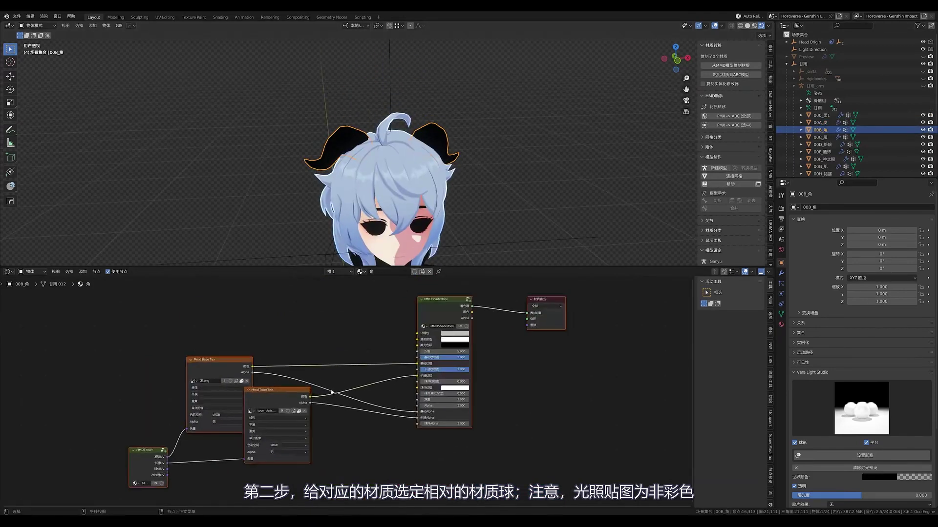
{"action": "left_click", "coordinate": [361, 272]}
{"action": "type", "text": "hoyo"}
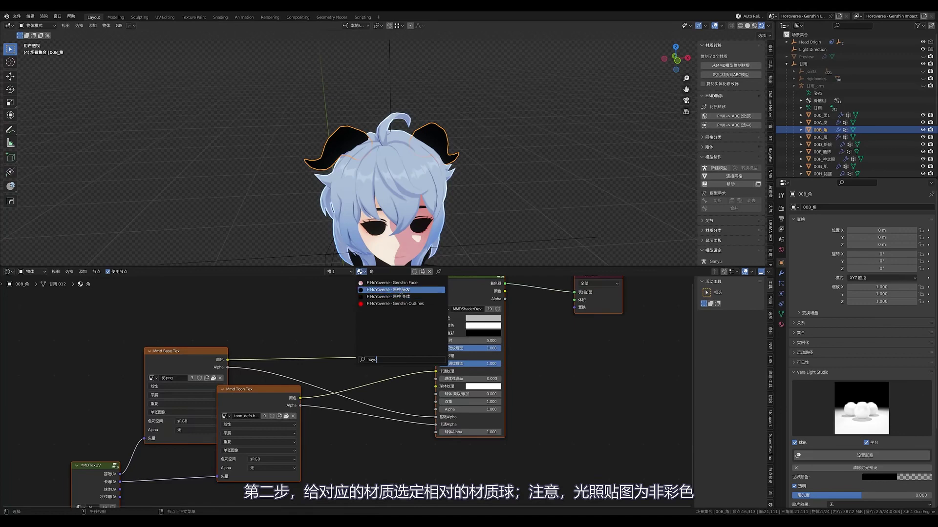
{"action": "left_click", "coordinate": [390, 289]}
{"action": "left_click", "coordinate": [820, 137]}
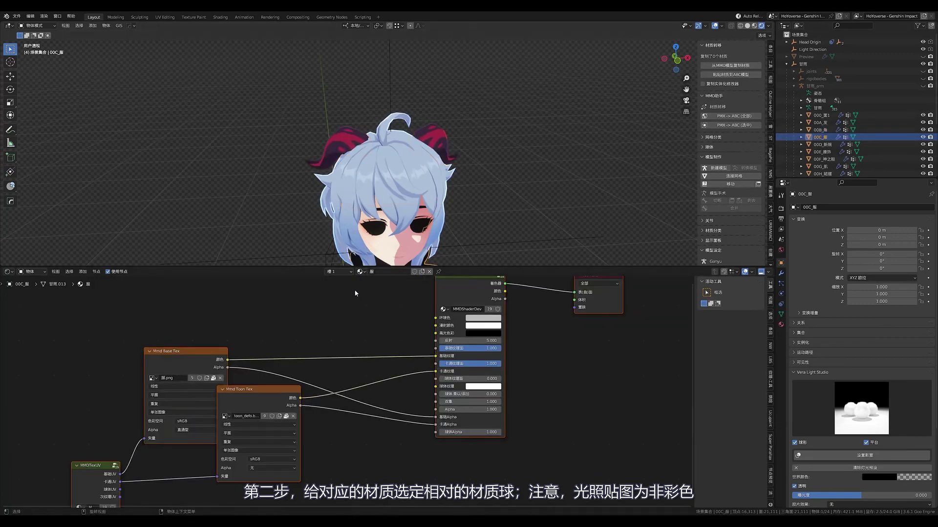
{"action": "key", "text": "ctrl+v"}
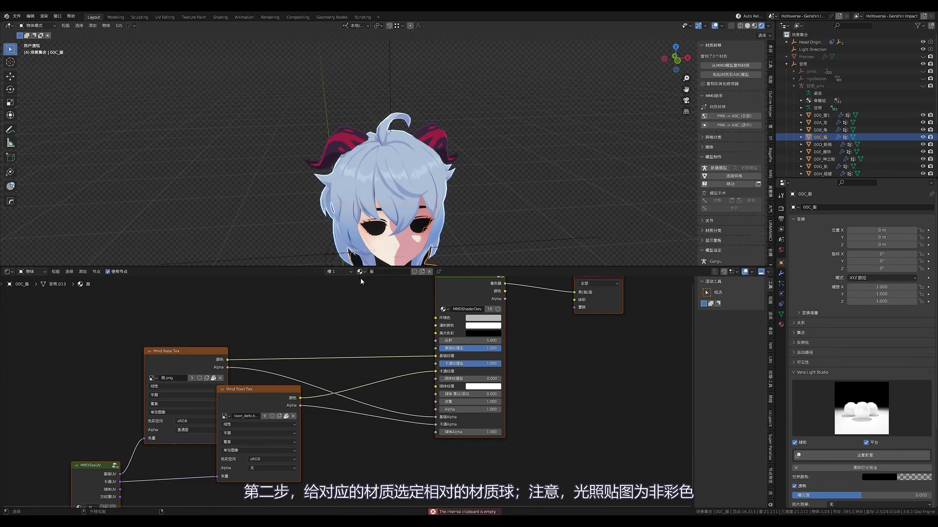
Step: Assign the HoYoverse - 原神 身体 material to 00C_服 and save
{"action": "left_click", "coordinate": [360, 271]}
{"action": "key", "text": "Down"}
{"action": "key", "text": "Down"}
{"action": "key", "text": "Return"}
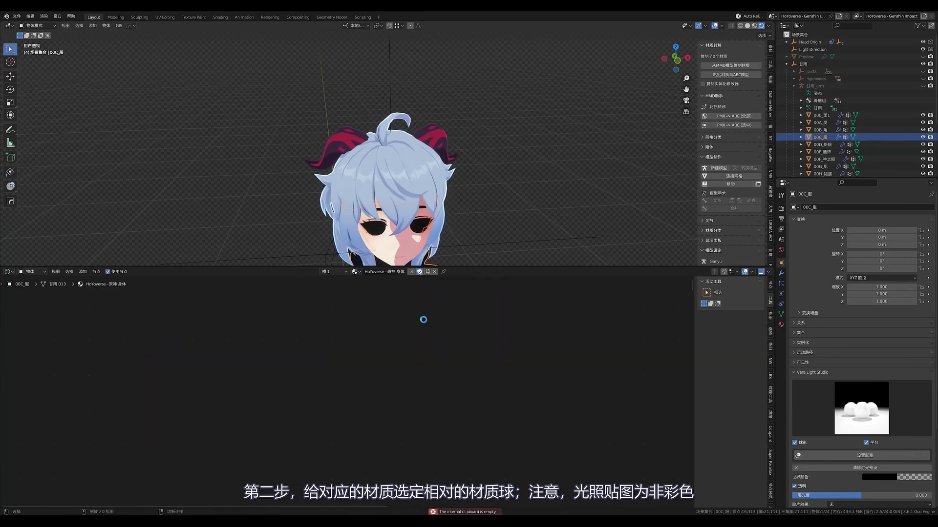
{"action": "key", "text": "ctrl+s"}
{"action": "scroll", "coordinate": [363, 326], "scroll_direction": "up", "scroll_amount": 2}
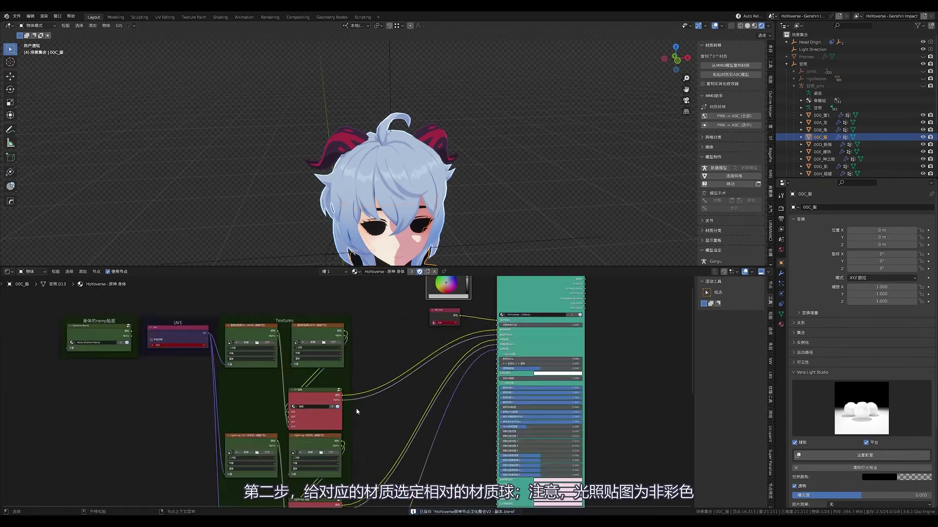
{"action": "scroll", "coordinate": [346, 357], "scroll_direction": "up", "scroll_amount": 2}
{"action": "scroll", "coordinate": [331, 389], "scroll_direction": "up", "scroll_amount": 2}
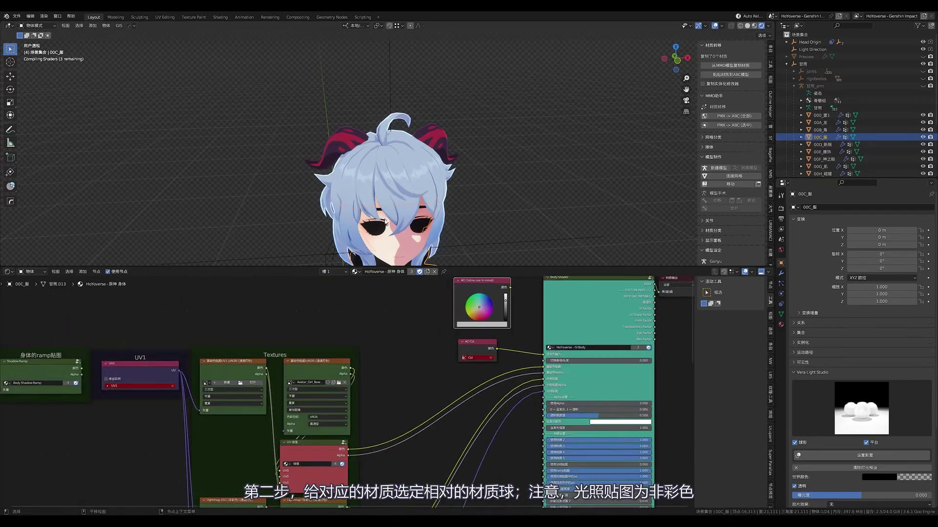
Step: Set the body texture and lightmap alphas to 通道打包, loading the lightmap image
{"action": "middle_click_drag", "start_coordinate": [387, 371], "coordinate": [408, 303]}
{"action": "left_click", "coordinate": [346, 355]}
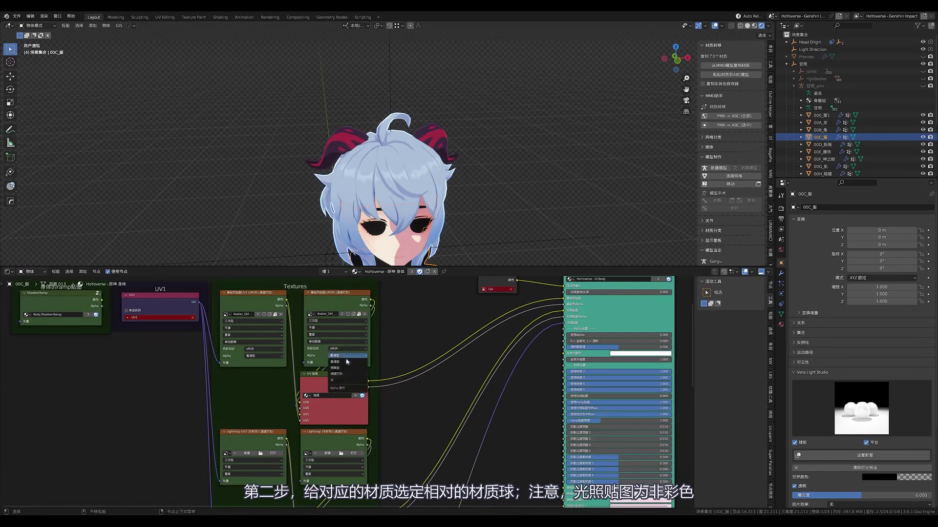
{"action": "left_click", "coordinate": [335, 374]}
{"action": "middle_click_drag", "start_coordinate": [358, 455], "coordinate": [374, 381]}
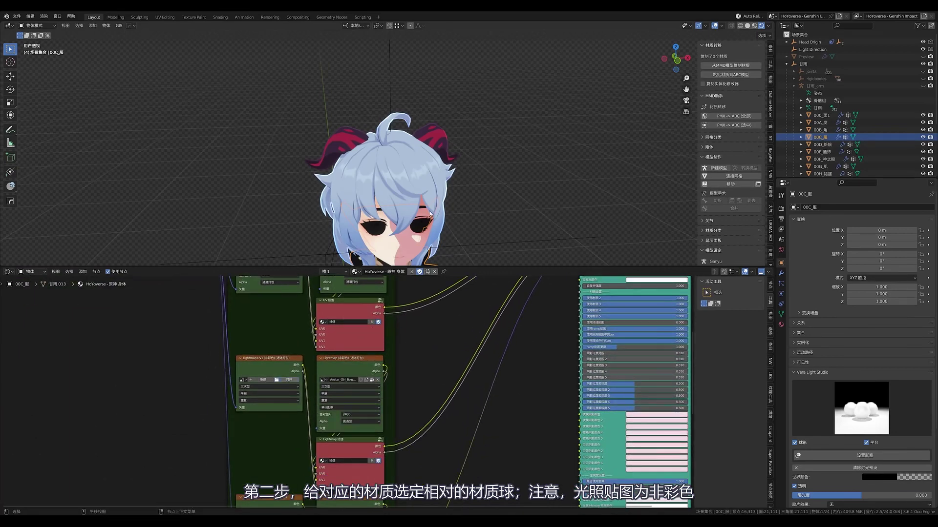
{"action": "left_click", "coordinate": [355, 421]}
{"action": "left_click", "coordinate": [357, 440]}
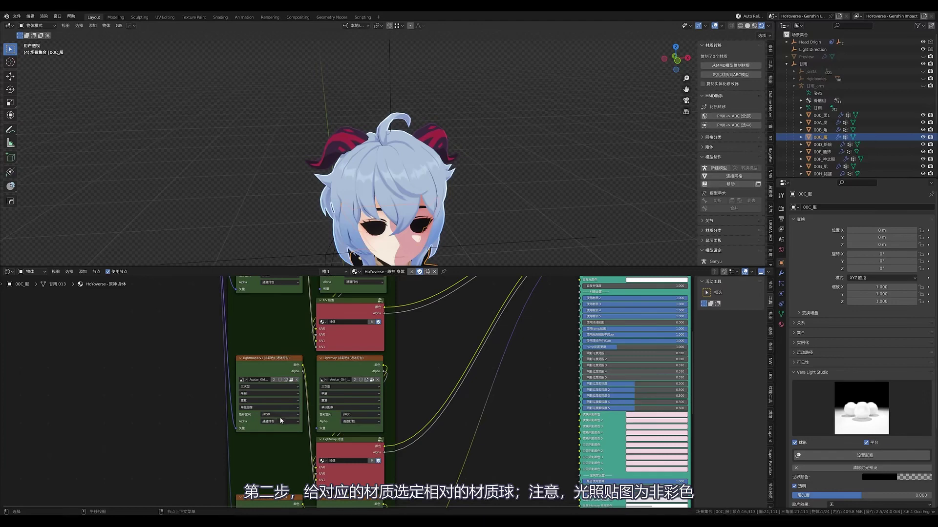
{"action": "left_click", "coordinate": [280, 422]}
{"action": "left_click", "coordinate": [274, 440]}
Step: Inspect the Body Shadow Ramp group, then select and frame 00D_新规
{"action": "scroll", "coordinate": [254, 333], "scroll_direction": "down", "scroll_amount": 3}
{"action": "scroll", "coordinate": [254, 333], "scroll_direction": "up", "scroll_amount": 3}
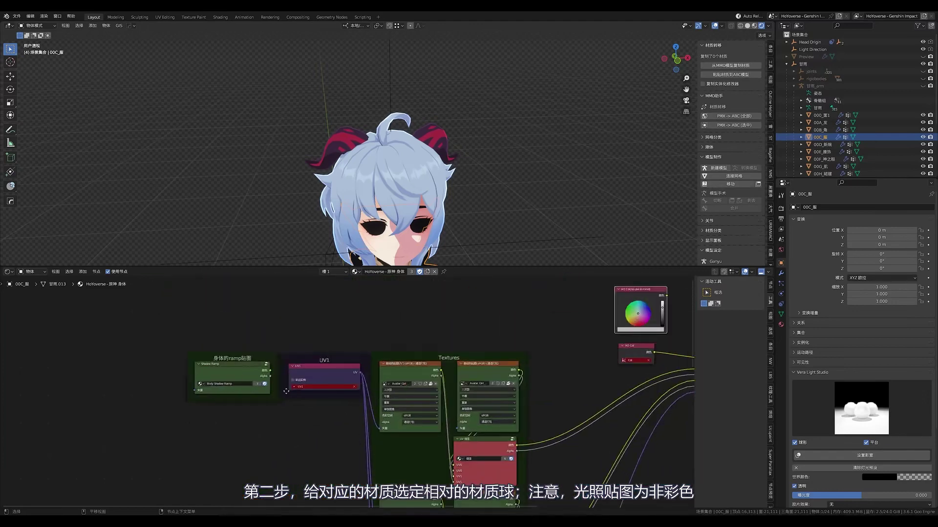
{"action": "key", "text": "Tab"}
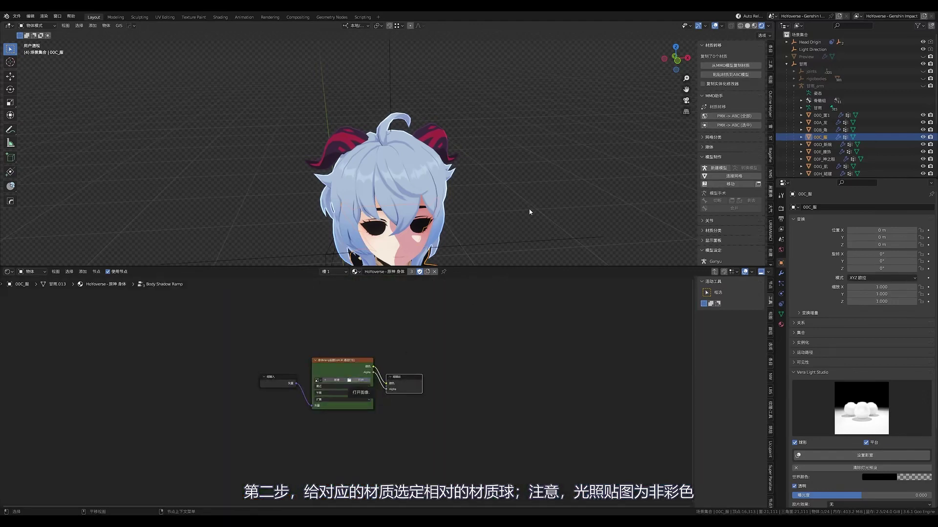
{"action": "key", "text": "Tab"}
{"action": "scroll", "coordinate": [425, 414], "scroll_direction": "up", "scroll_amount": 3}
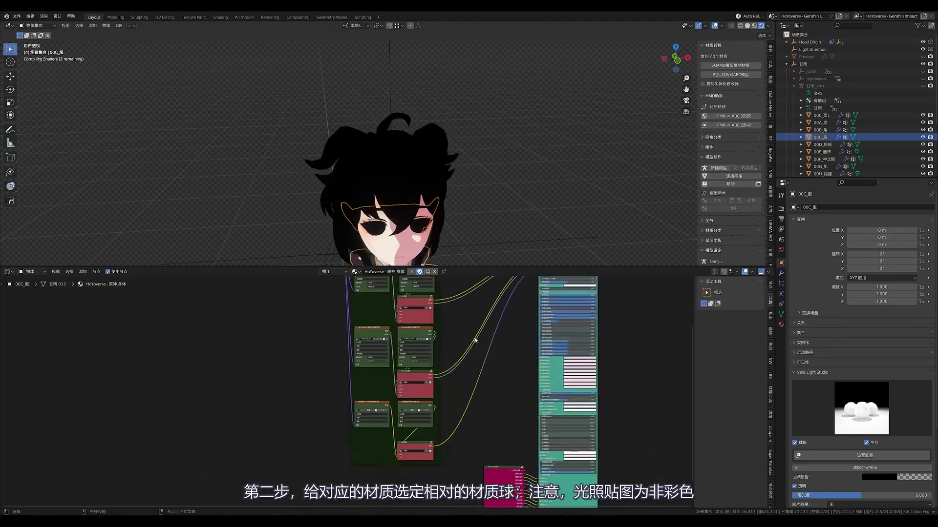
{"action": "scroll", "coordinate": [464, 390], "scroll_direction": "up", "scroll_amount": 2}
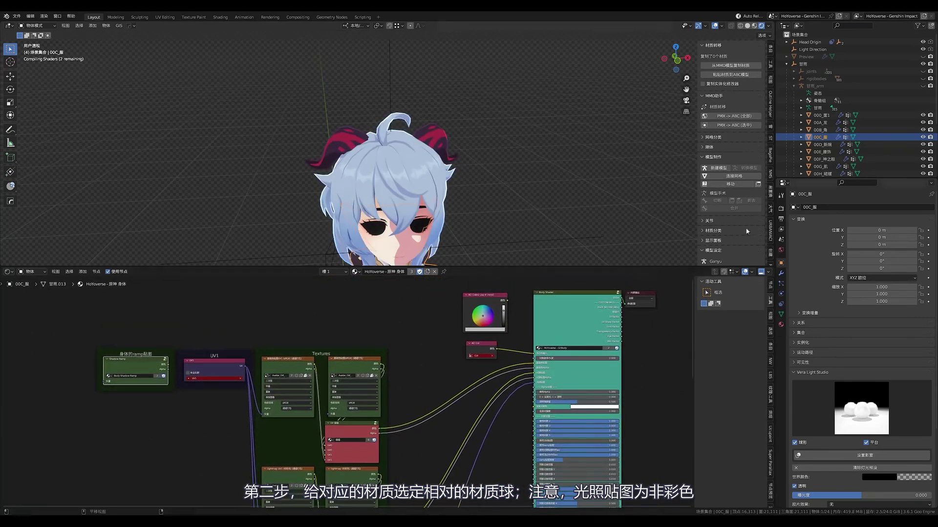
{"action": "left_click", "coordinate": [864, 144]}
{"action": "key", "text": "KP_Decimal"}
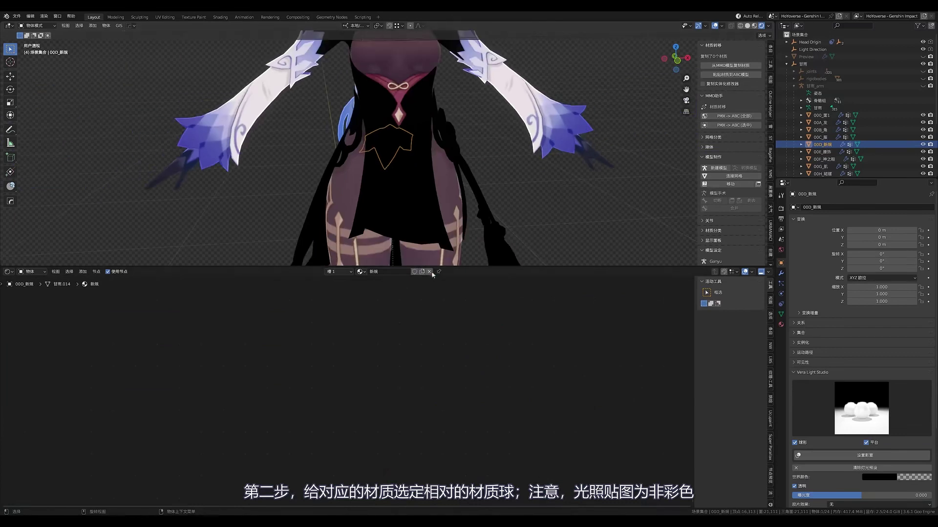
Step: Assign the 原神 身体 body material to 00D_新规, 00E_腰饰 and 00F_神之眼
{"action": "left_click", "coordinate": [360, 272]}
{"action": "left_click", "coordinate": [386, 296]}
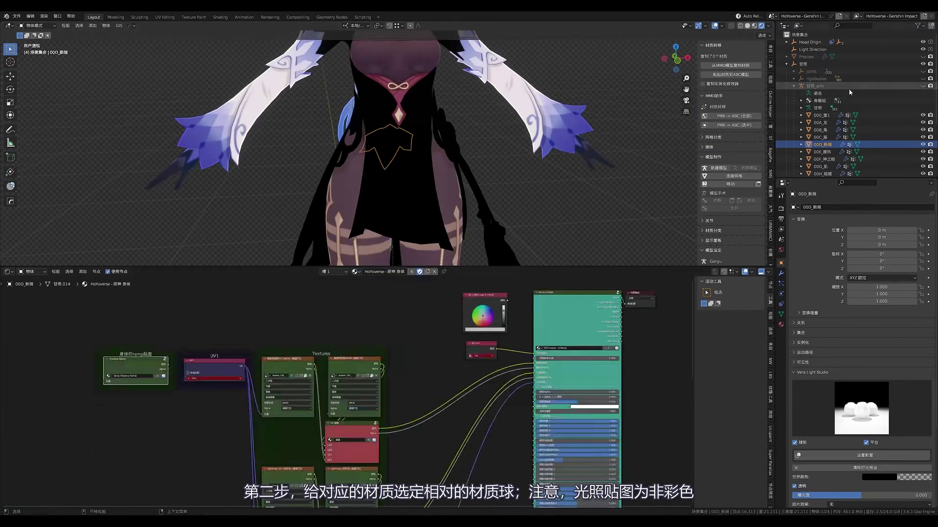
{"action": "left_click", "coordinate": [492, 157]}
{"action": "middle_click_drag", "start_coordinate": [489, 161], "coordinate": [365, 157]}
{"action": "left_click", "coordinate": [360, 271]}
{"action": "type", "text": "hoyo"}
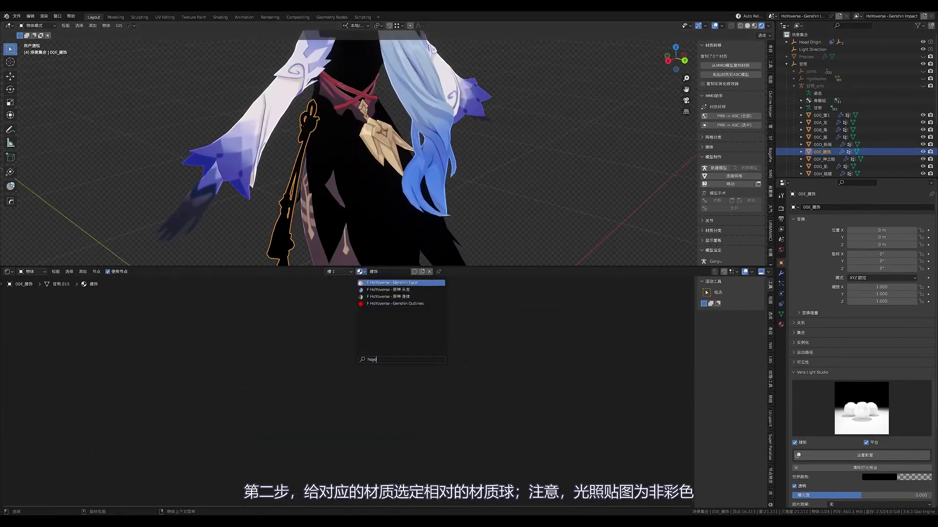
{"action": "left_click", "coordinate": [385, 296]}
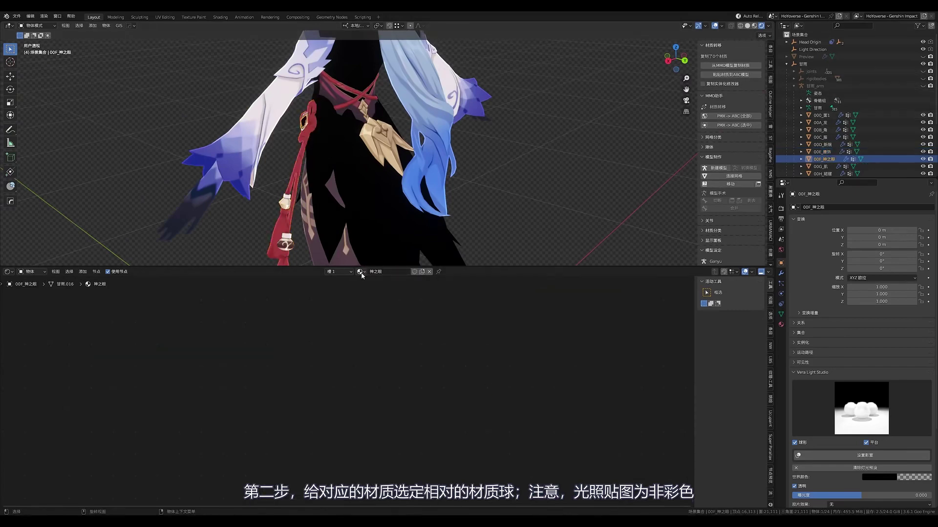
{"action": "left_click", "coordinate": [360, 271]}
{"action": "type", "text": "hoyo"}
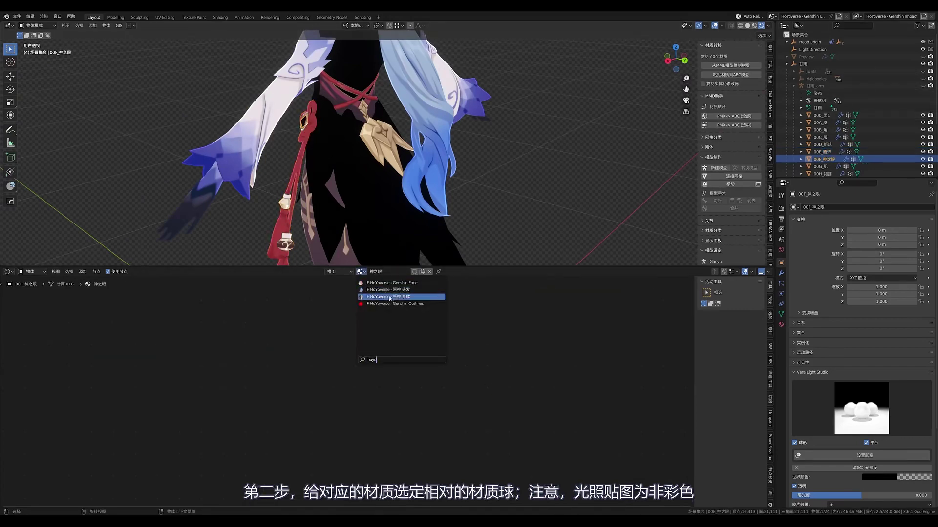
{"action": "left_click", "coordinate": [390, 296]}
Step: Give 00G_肌 and the 00H_裙摆 skirt the 原神 身体 body material
{"action": "left_click", "coordinate": [342, 147]}
{"action": "middle_click_drag", "start_coordinate": [341, 146], "coordinate": [449, 217]}
{"action": "scroll", "coordinate": [448, 217], "scroll_direction": "up", "scroll_amount": 3}
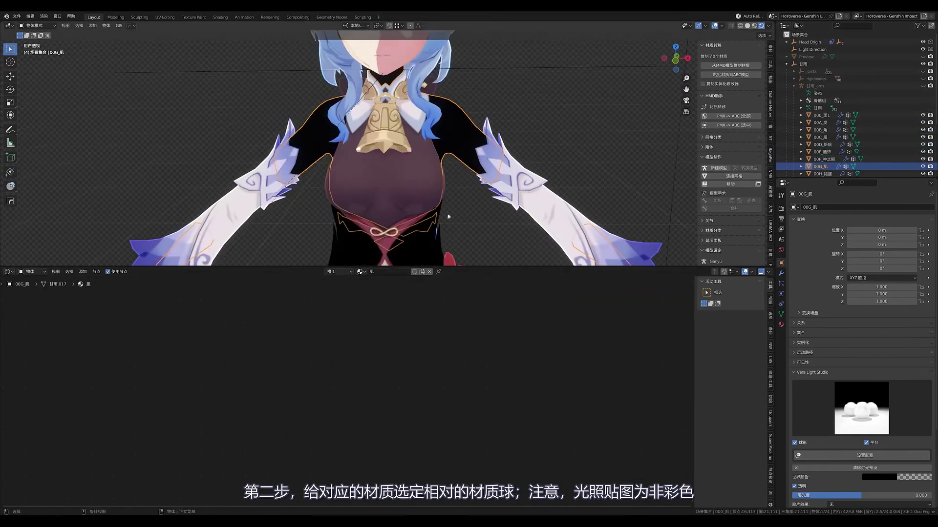
{"action": "left_click", "coordinate": [361, 272]}
{"action": "left_click", "coordinate": [386, 296]}
{"action": "scroll", "coordinate": [342, 146], "scroll_direction": "down", "scroll_amount": 3}
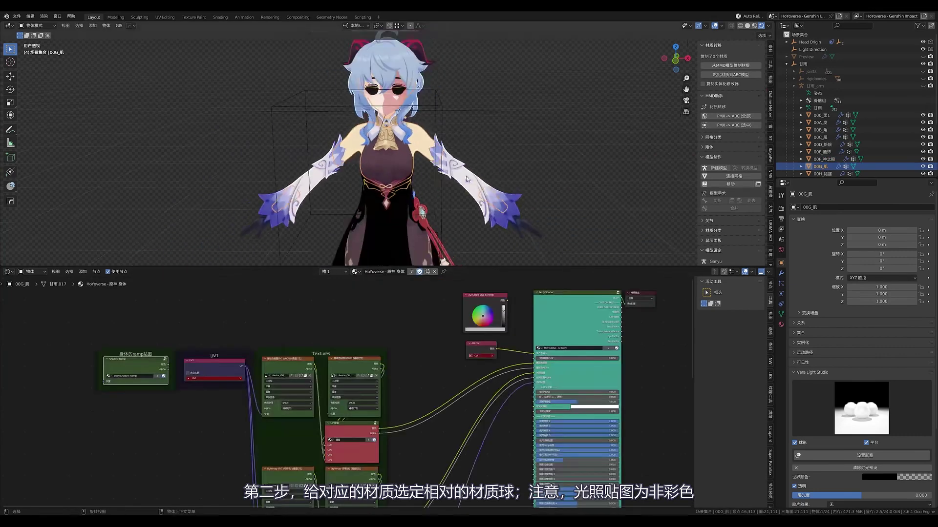
{"action": "left_click", "coordinate": [820, 174]}
{"action": "scroll", "coordinate": [390, 147], "scroll_direction": "up", "scroll_amount": 2}
{"action": "left_click", "coordinate": [359, 272]}
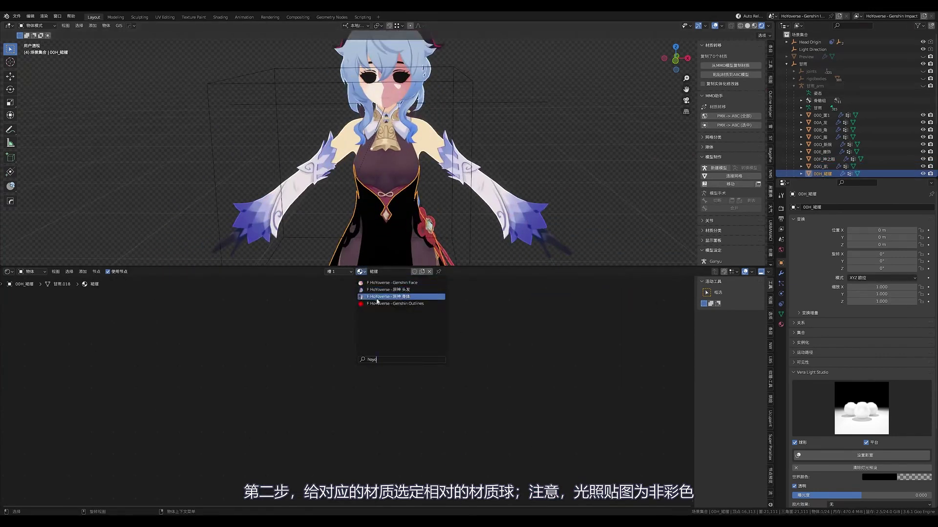
{"action": "left_click", "coordinate": [386, 296]}
Step: Open the 00I_脸红 blush material list and give 001_面2 the Genshin Face material
{"action": "scroll", "coordinate": [838, 109], "scroll_direction": "down", "scroll_amount": 1}
{"action": "left_click", "coordinate": [820, 173]}
{"action": "left_click", "coordinate": [360, 272]}
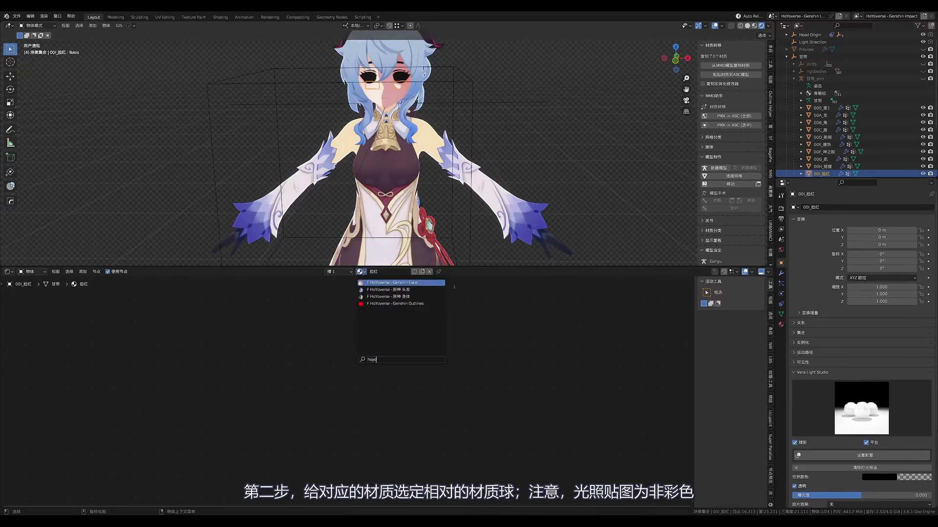
{"action": "scroll", "coordinate": [838, 146], "scroll_direction": "down", "scroll_amount": 1}
{"action": "left_click", "coordinate": [820, 174]}
{"action": "left_click", "coordinate": [360, 272]}
{"action": "type", "text": "hoyo"}
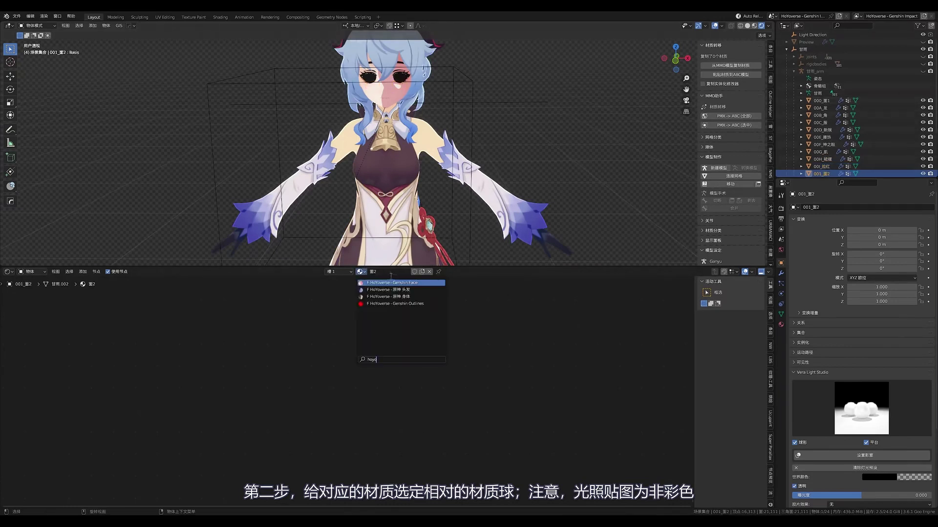
{"action": "key", "text": "Return"}
{"action": "scroll", "coordinate": [837, 147], "scroll_direction": "down", "scroll_amount": 1}
{"action": "left_click", "coordinate": [820, 174]}
Step: Assign the HoYoverse - Genshin Face material to 002_腰 and 003_二重
{"action": "left_click", "coordinate": [360, 272]}
{"action": "type", "text": "hoyo"}
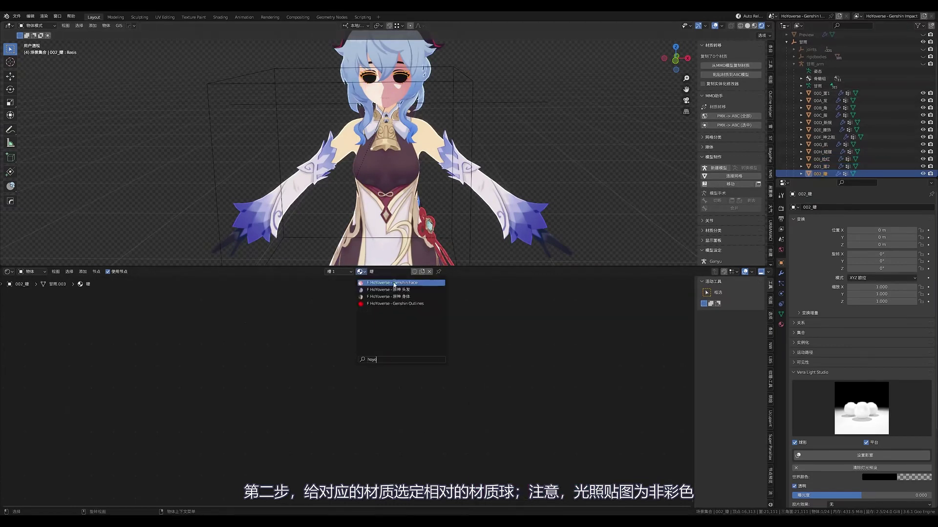
{"action": "key", "text": "Return"}
{"action": "scroll", "coordinate": [881, 96], "scroll_direction": "down", "scroll_amount": 1}
{"action": "left_click", "coordinate": [821, 174]}
{"action": "left_click", "coordinate": [360, 271]}
{"action": "type", "text": "hoyo"}
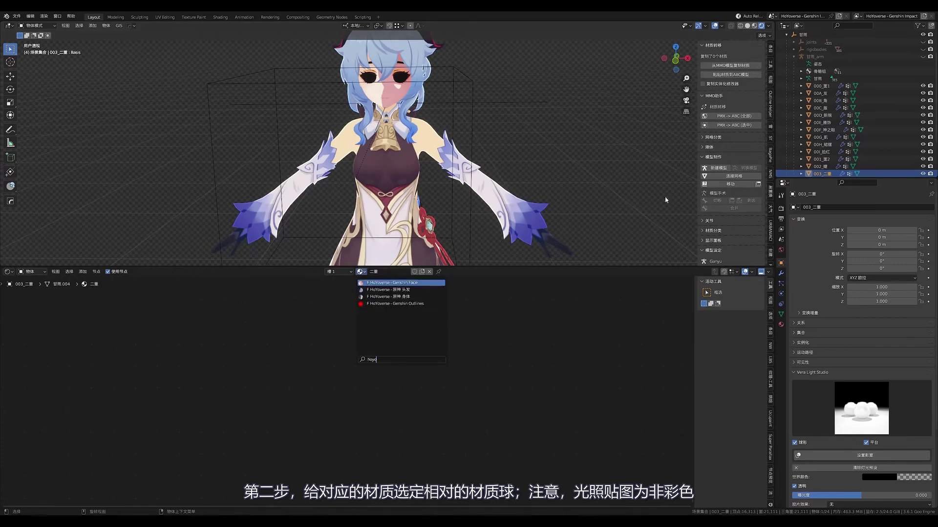
{"action": "key", "text": "Return"}
{"action": "scroll", "coordinate": [838, 147], "scroll_direction": "down", "scroll_amount": 1}
{"action": "left_click", "coordinate": [821, 173]}
Step: Assign HoYoverse materials to the 004_眉 brows and the 005_目 eyes
{"action": "left_click", "coordinate": [360, 272]}
{"action": "type", "text": "hoyo"}
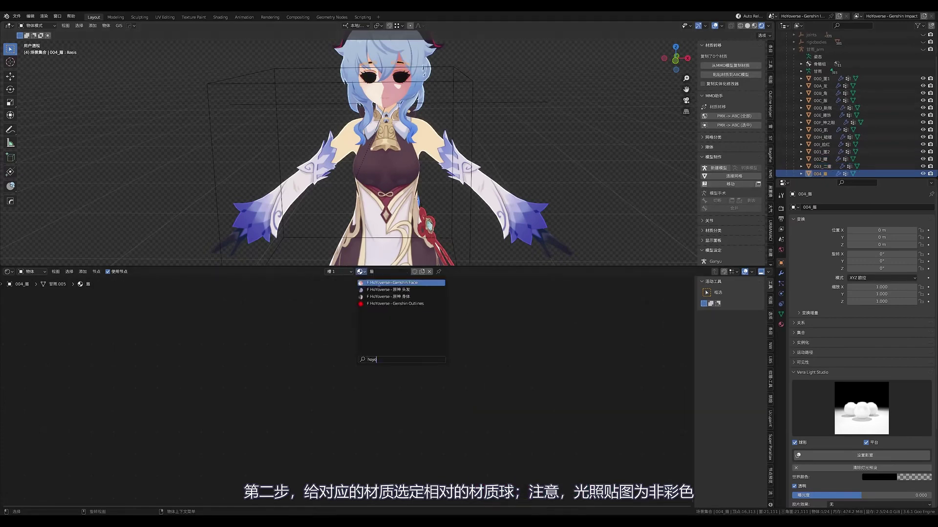
{"action": "key", "text": "Return"}
{"action": "scroll", "coordinate": [837, 147], "scroll_direction": "down", "scroll_amount": 1}
{"action": "left_click", "coordinate": [820, 174]}
{"action": "left_click", "coordinate": [360, 272]}
{"action": "type", "text": "hoyo"}
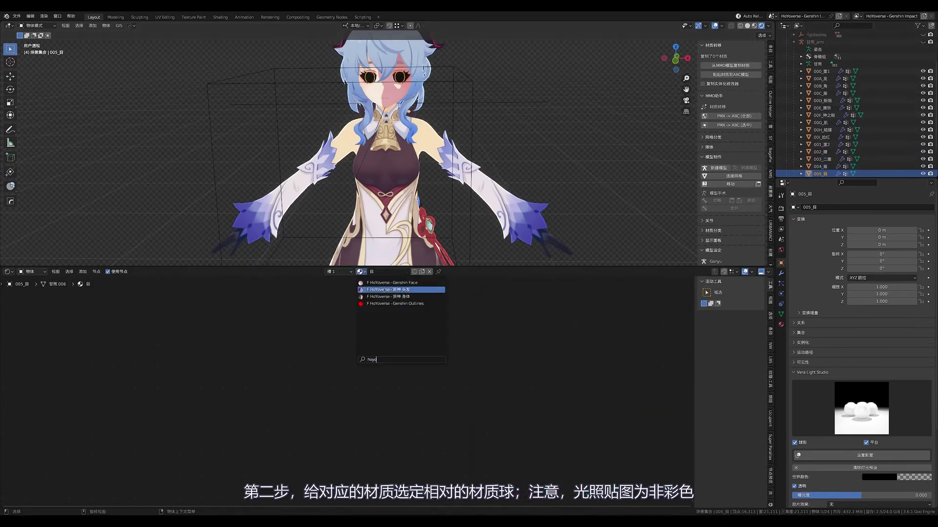
{"action": "key", "text": "Return"}
{"action": "scroll", "coordinate": [838, 146], "scroll_direction": "down", "scroll_amount": 1}
{"action": "left_click", "coordinate": [820, 173]}
Step: Give 006_目星 and the 007_口舌 mouth the Genshin Face material
{"action": "left_click", "coordinate": [405, 273]}
{"action": "type", "text": "hoyo"}
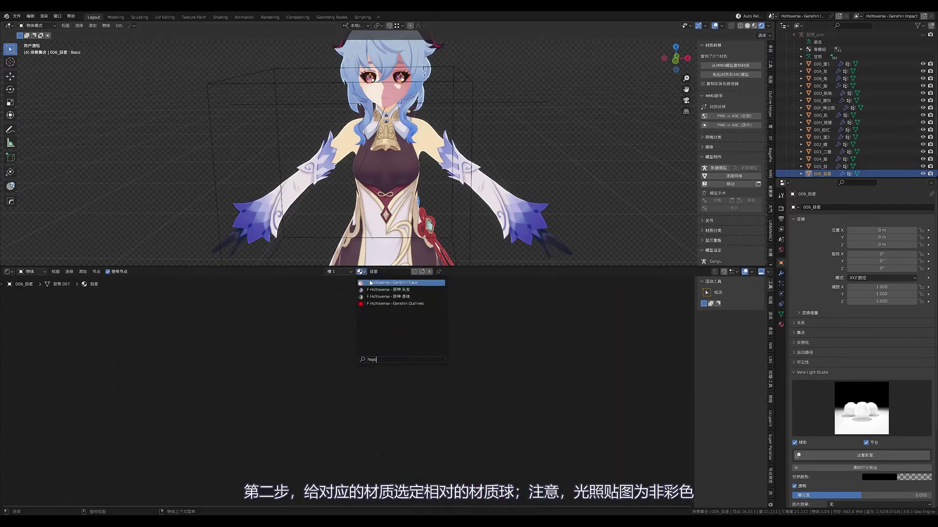
{"action": "key", "text": "Return"}
{"action": "scroll", "coordinate": [837, 146], "scroll_direction": "down", "scroll_amount": 1}
{"action": "left_click", "coordinate": [820, 173]}
{"action": "left_click", "coordinate": [374, 272]}
{"action": "type", "text": "hoyo"}
{"action": "key", "text": "Return"}
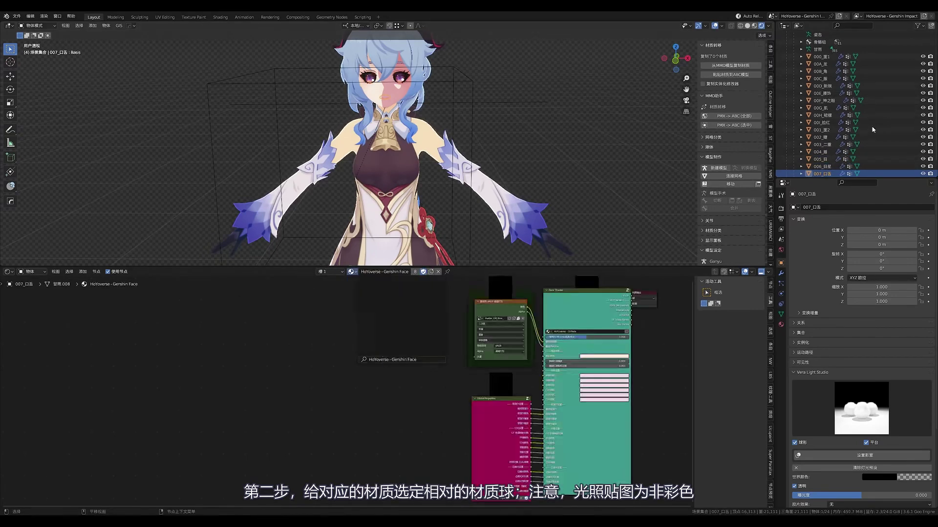
{"action": "scroll", "coordinate": [837, 146], "scroll_direction": "down", "scroll_amount": 1}
{"action": "left_click", "coordinate": [820, 173]}
Step: Assign HoYoverse - Genshin Face to 008_齿 and 009_白目, then save the file
{"action": "left_click", "coordinate": [360, 272]}
{"action": "type", "text": "hoyo"}
{"action": "key", "text": "Return"}
{"action": "scroll", "coordinate": [837, 146], "scroll_direction": "down", "scroll_amount": 1}
{"action": "left_click", "coordinate": [820, 174]}
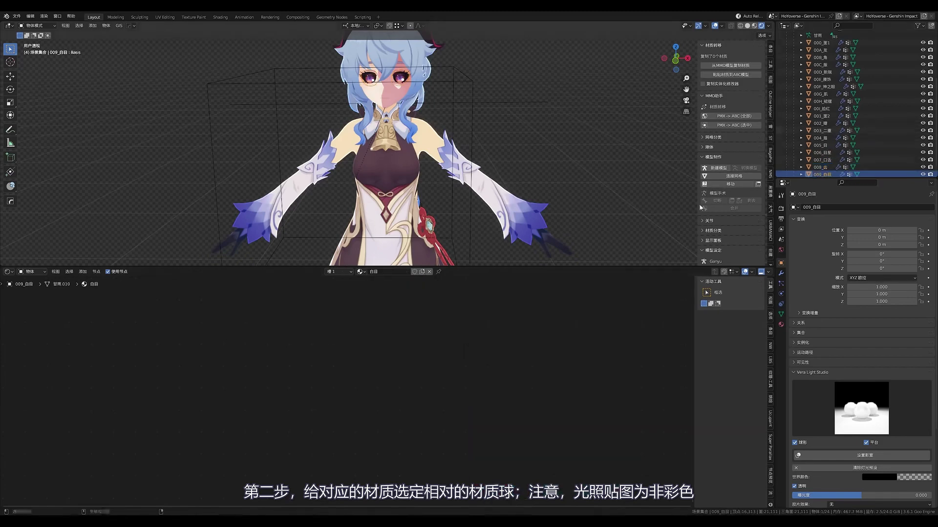
{"action": "left_click", "coordinate": [363, 272]}
{"action": "type", "text": "hoyo"}
{"action": "key", "text": "Return"}
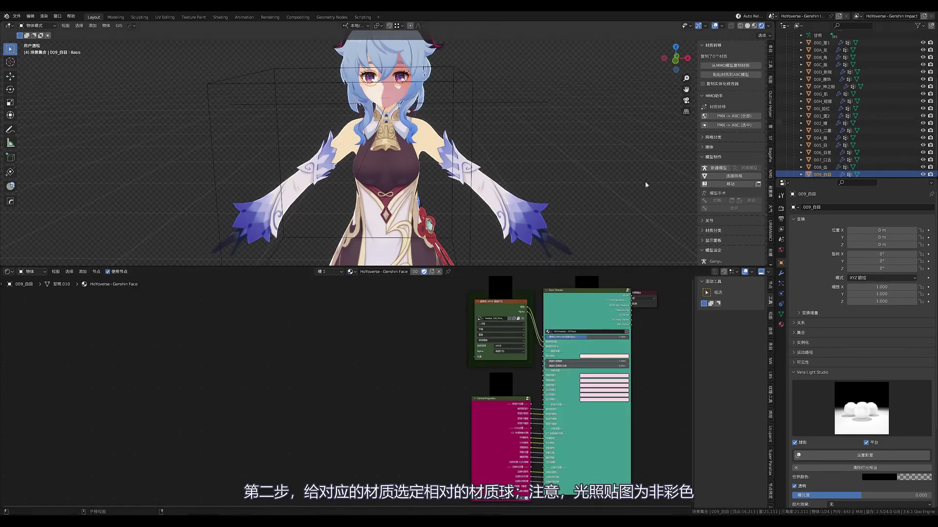
{"action": "scroll", "coordinate": [837, 146], "scroll_direction": "down", "scroll_amount": 1}
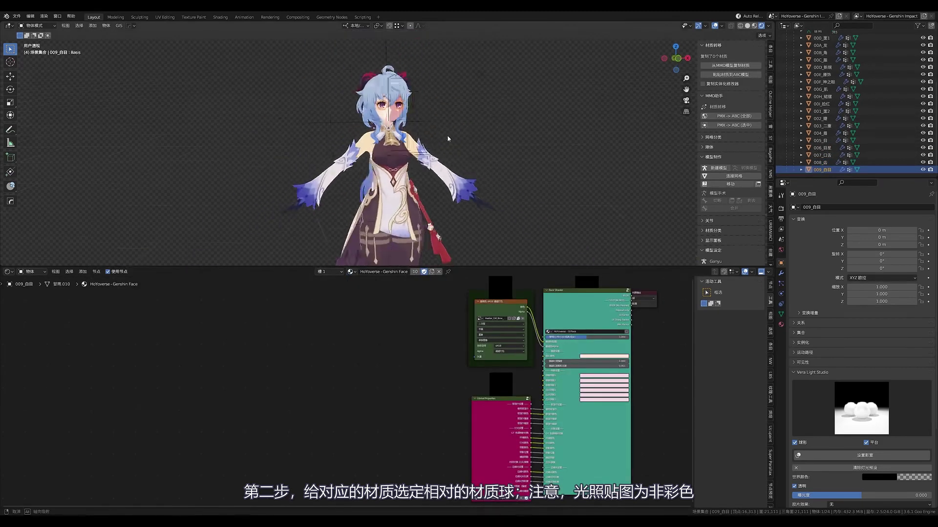
{"action": "key", "text": "ctrl+s"}
Step: Orbit the view slightly and drag the Outliner border down to lengthen the object list
{"action": "scroll", "coordinate": [460, 160], "scroll_direction": "up", "scroll_amount": 2}
{"action": "middle_click_drag", "start_coordinate": [461, 160], "coordinate": [536, 128]}
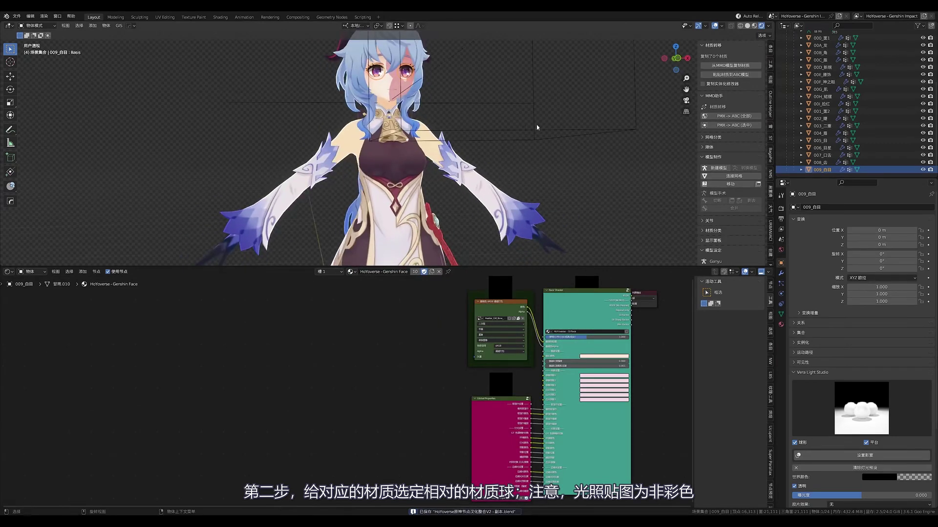
{"action": "left_click_drag", "start_coordinate": [686, 89], "coordinate": [696, 93]}
{"action": "left_click_drag", "start_coordinate": [835, 178], "coordinate": [835, 371]}
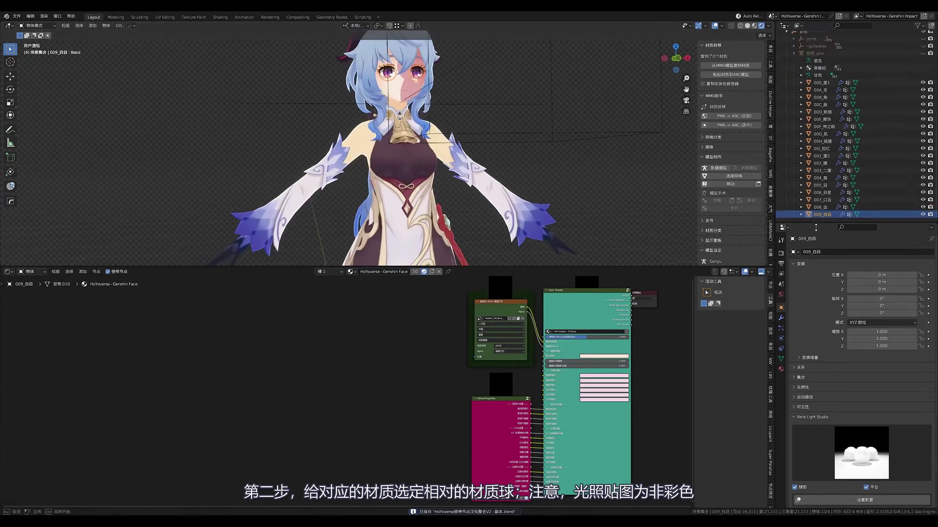
Step: Select 00A_发 and feed a pure white RGB node into the Body Shader's 顶点色输入
{"action": "scroll", "coordinate": [391, 146], "scroll_direction": "down", "scroll_amount": 3}
{"action": "left_click", "coordinate": [820, 123]}
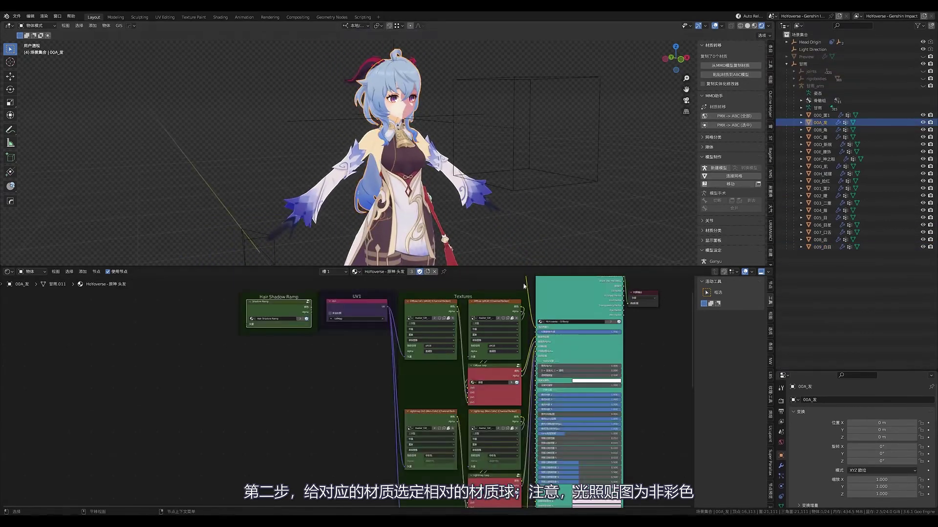
{"action": "middle_click_drag", "start_coordinate": [430, 386], "coordinate": [440, 408]}
{"action": "scroll", "coordinate": [329, 418], "scroll_direction": "up", "scroll_amount": 3}
{"action": "key", "text": "shift+a"}
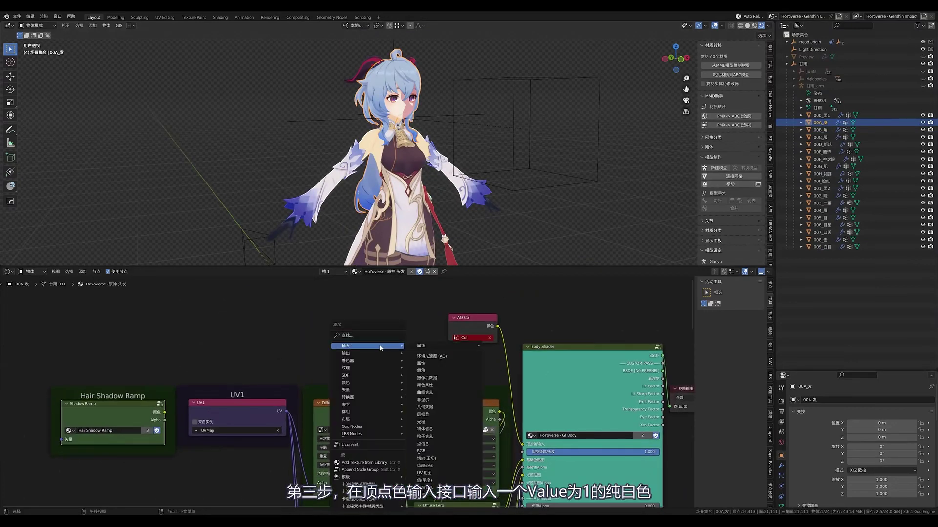
{"action": "left_click", "coordinate": [440, 451]}
{"action": "left_click", "coordinate": [364, 278]}
{"action": "left_click_drag", "start_coordinate": [419, 302], "coordinate": [522, 444]}
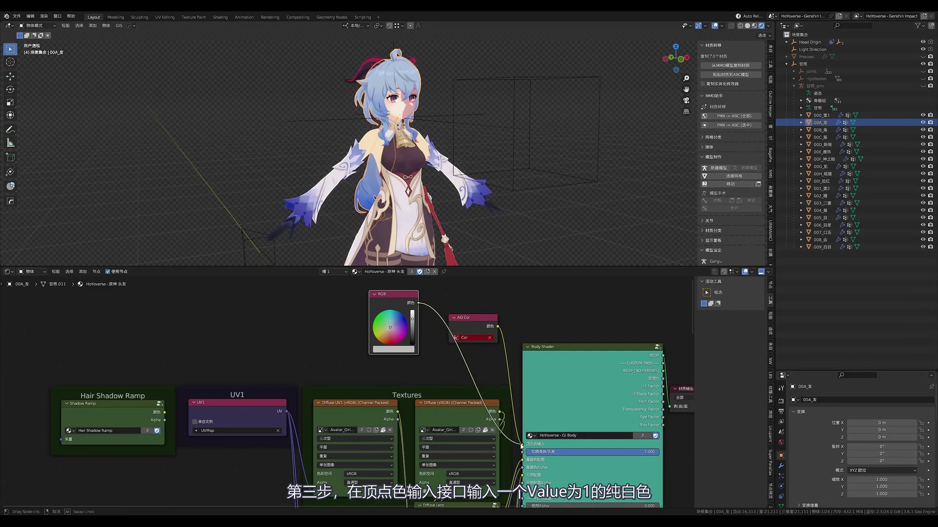
{"action": "left_click_drag", "start_coordinate": [413, 318], "coordinate": [413, 308]}
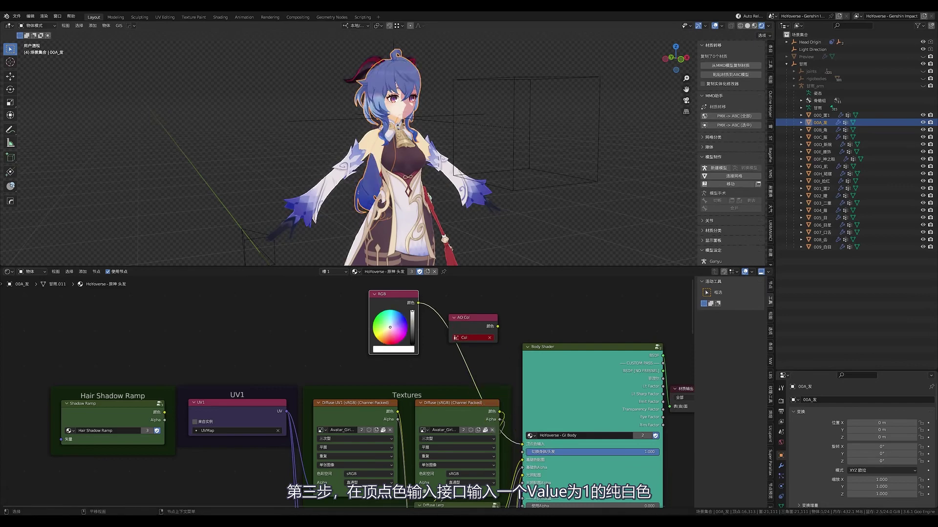
{"action": "left_click_drag", "start_coordinate": [530, 346], "coordinate": [467, 151]}
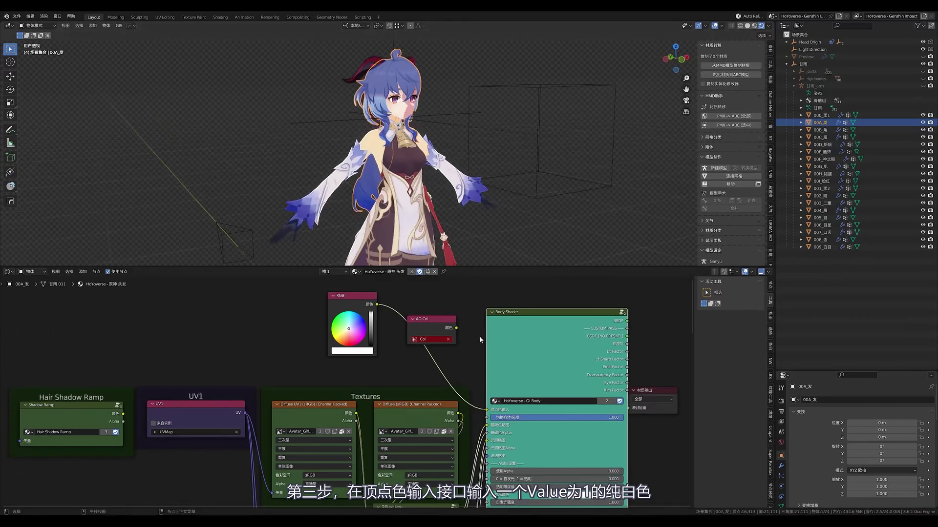
Step: Inside the GI Body group, add a pure white RGB node linked to the reroute
{"action": "key", "text": "Tab"}
{"action": "key", "text": "Home"}
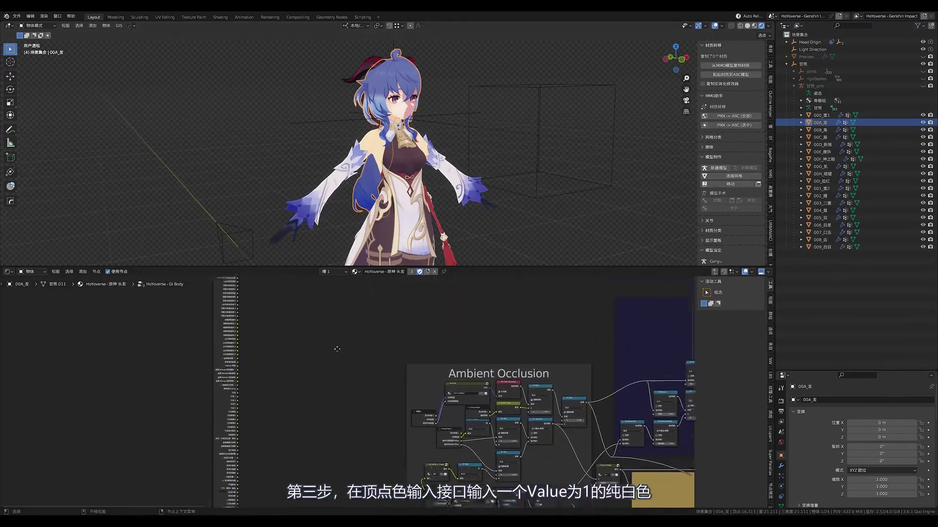
{"action": "scroll", "coordinate": [484, 410], "scroll_direction": "up", "scroll_amount": 8}
{"action": "key", "text": "shift+a"}
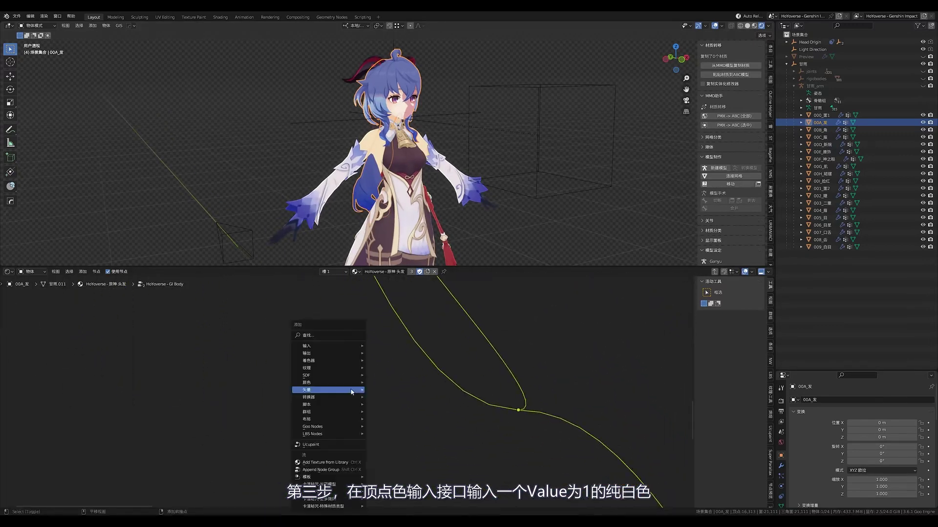
{"action": "mouse_move", "coordinate": [306, 346]}
{"action": "left_click", "coordinate": [391, 451]}
{"action": "left_click", "coordinate": [376, 408]}
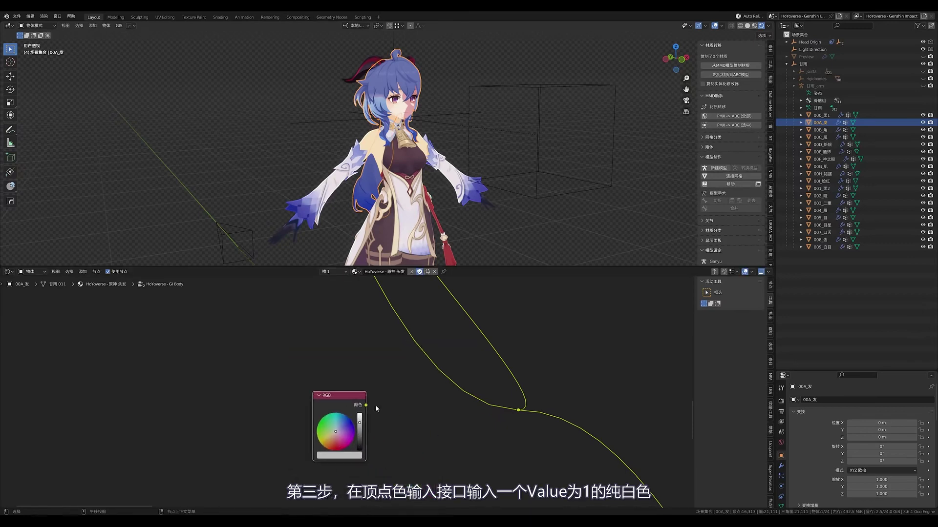
{"action": "mouse_move", "coordinate": [366, 405]}
{"action": "left_mouse_down"}
{"action": "mouse_move", "coordinate": [522, 412]}
{"action": "mouse_move", "coordinate": [514, 413]}
{"action": "left_mouse_up"}
{"action": "left_click_drag", "start_coordinate": [359, 423], "coordinate": [359, 414]}
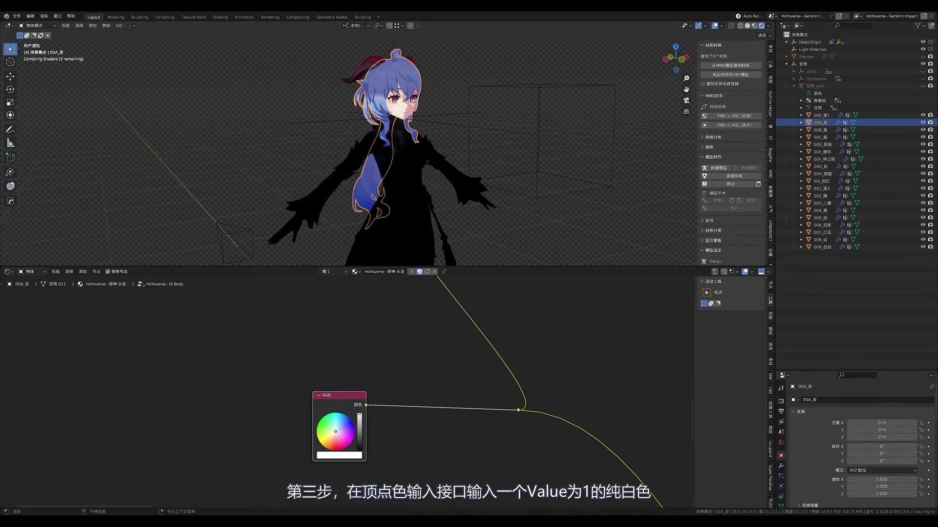
{"action": "key", "text": "Tab"}
Step: Re-enter GI Body and route a link from the group input's top socket to its target
{"action": "scroll", "coordinate": [391, 370], "scroll_direction": "down", "scroll_amount": 2}
{"action": "scroll", "coordinate": [392, 370], "scroll_direction": "up", "scroll_amount": 2}
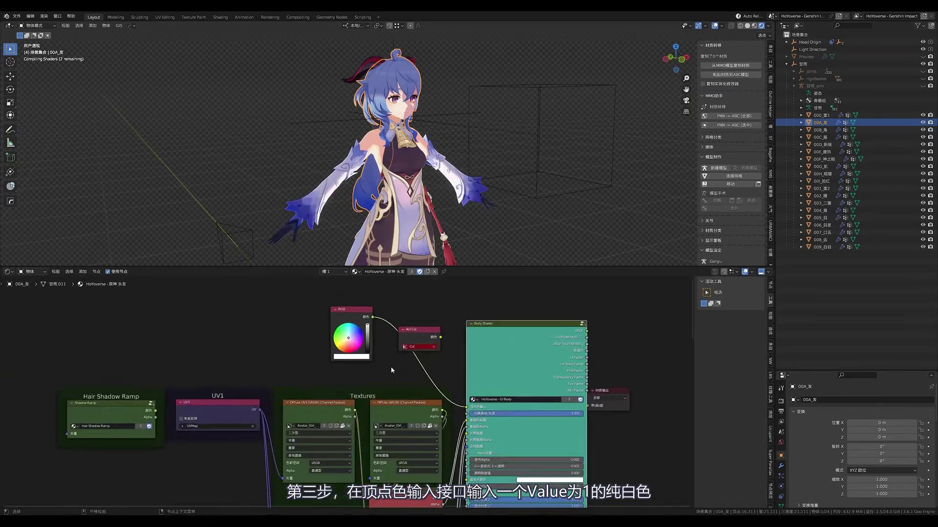
{"action": "key", "text": "Tab"}
{"action": "scroll", "coordinate": [342, 391], "scroll_direction": "down", "scroll_amount": 2}
{"action": "scroll", "coordinate": [307, 389], "scroll_direction": "down", "scroll_amount": 2}
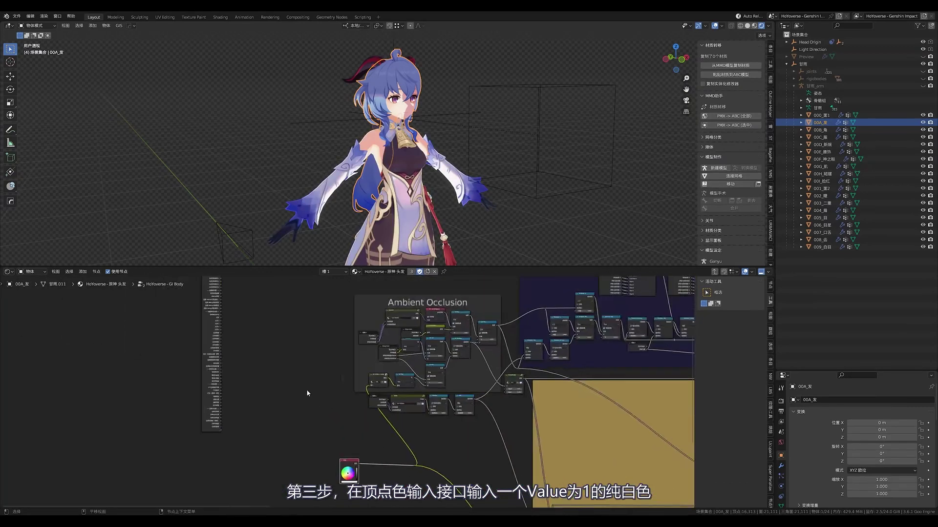
{"action": "middle_click_drag", "start_coordinate": [248, 305], "coordinate": [255, 326]}
{"action": "scroll", "coordinate": [255, 327], "scroll_direction": "down", "scroll_amount": 1}
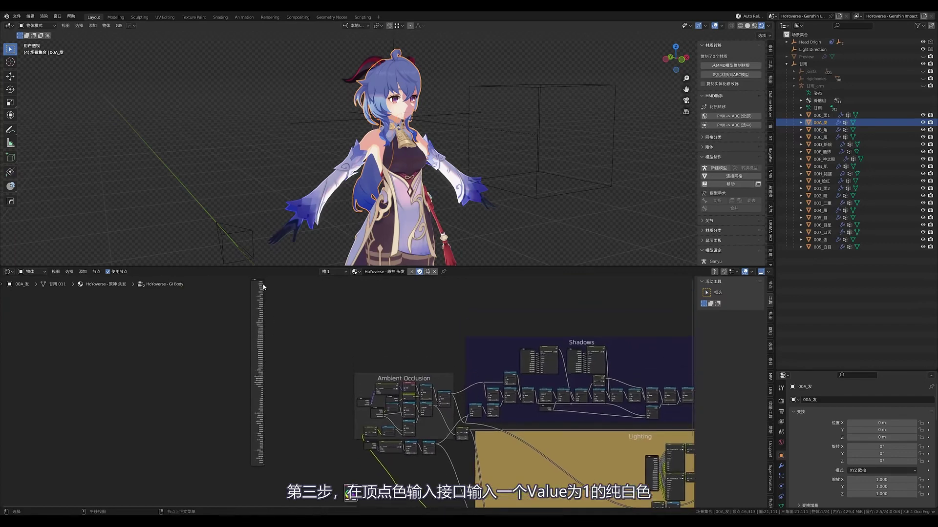
{"action": "left_click_drag", "start_coordinate": [264, 282], "coordinate": [396, 481]}
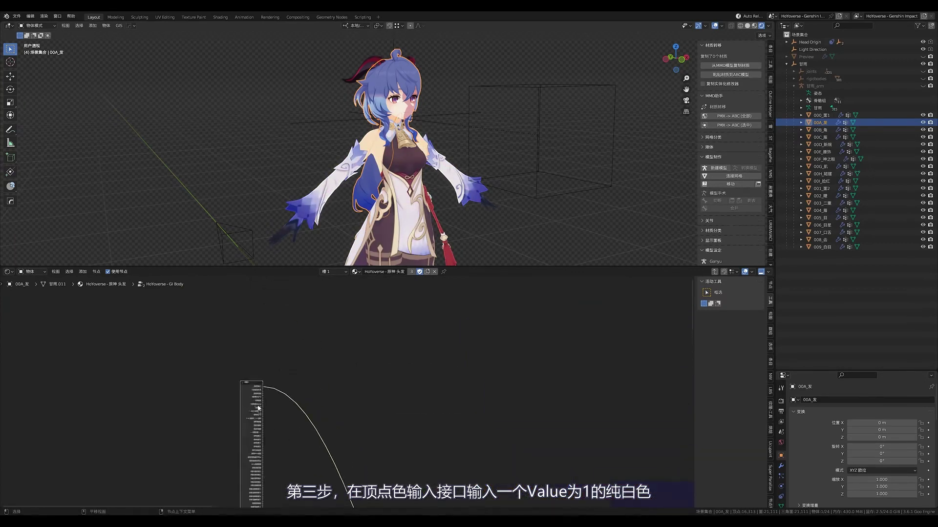
{"action": "key", "text": "Tab"}
{"action": "scroll", "coordinate": [335, 391], "scroll_direction": "up", "scroll_amount": 4}
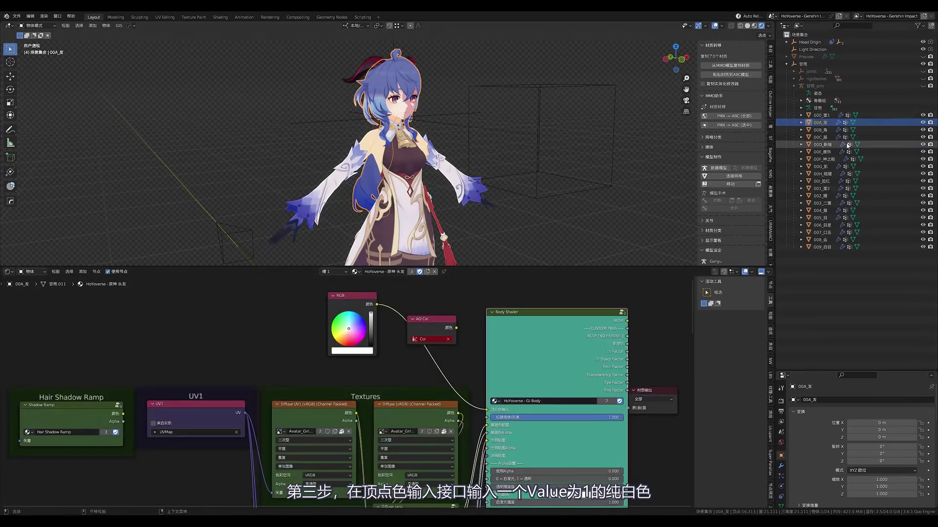
Step: Make 00C_服's AO Col pure white into 顶点色输入, then select 000_面1
{"action": "key", "text": "Down"}
{"action": "key", "text": "Down"}
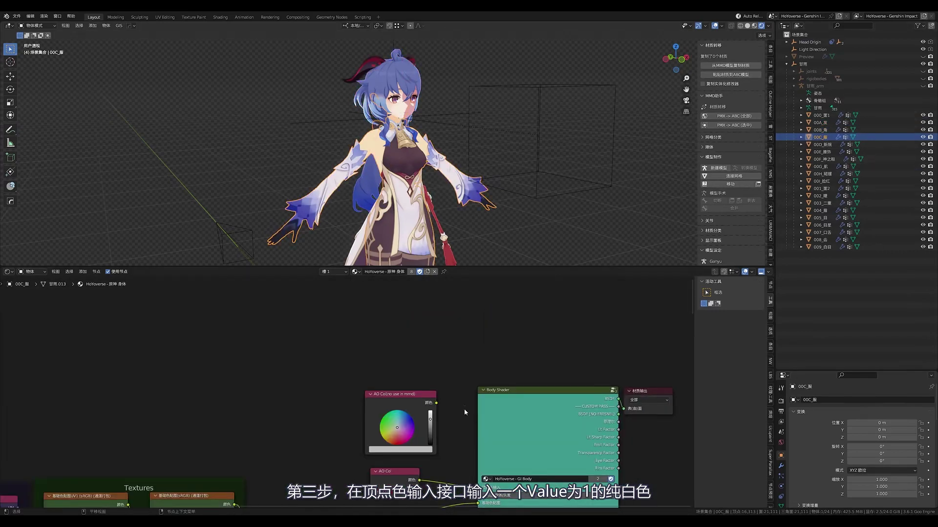
{"action": "middle_click_drag", "start_coordinate": [445, 410], "coordinate": [380, 329]}
{"action": "left_click_drag", "start_coordinate": [366, 335], "coordinate": [413, 407]}
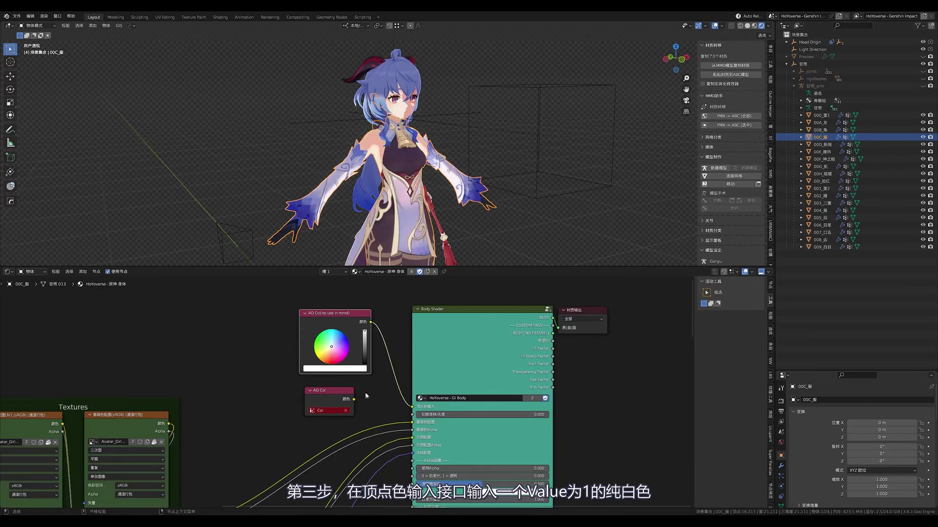
{"action": "scroll", "coordinate": [413, 407], "scroll_direction": "down", "scroll_amount": 2}
{"action": "left_click", "coordinate": [821, 115]}
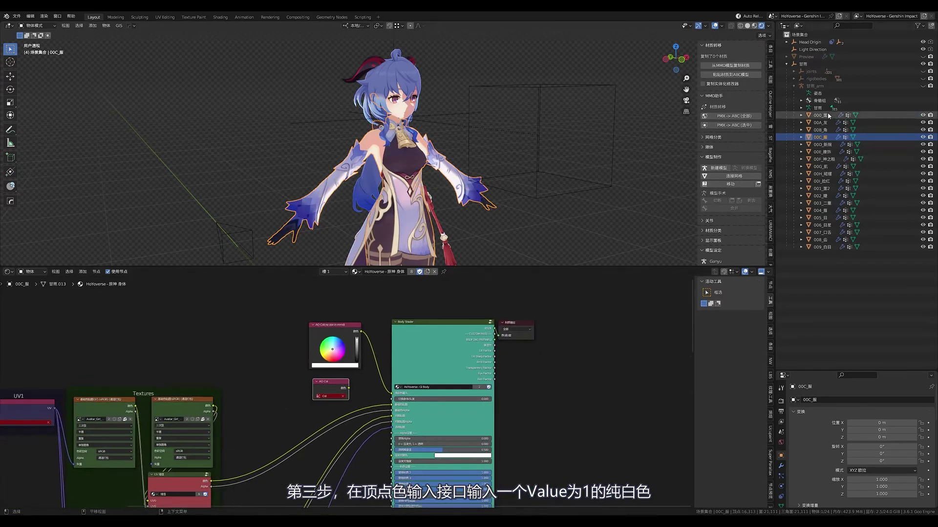
{"action": "left_click_drag", "start_coordinate": [808, 370], "coordinate": [808, 175]}
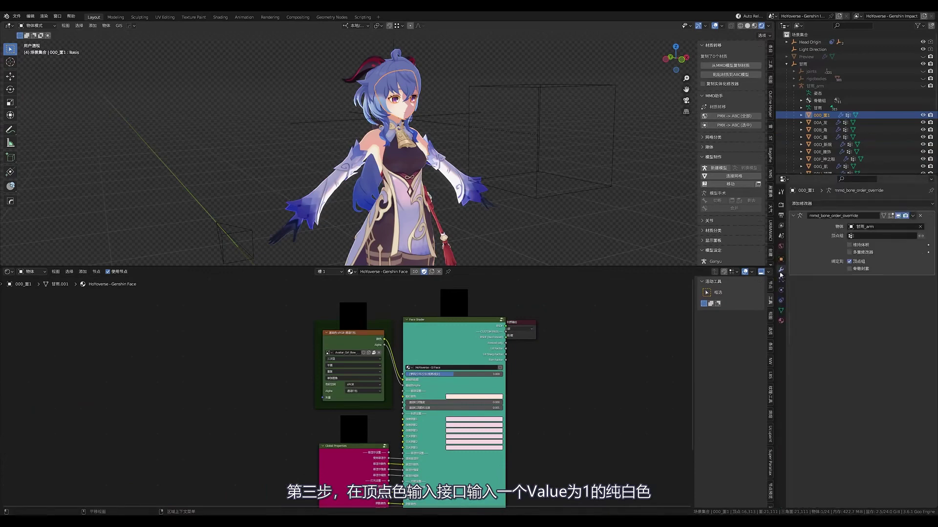
Step: Add a Geometry Nodes modifier using the Light Vectors node group to the face part
{"action": "left_click", "coordinate": [781, 269]}
{"action": "left_click", "coordinate": [820, 203]}
{"action": "left_click", "coordinate": [797, 291]}
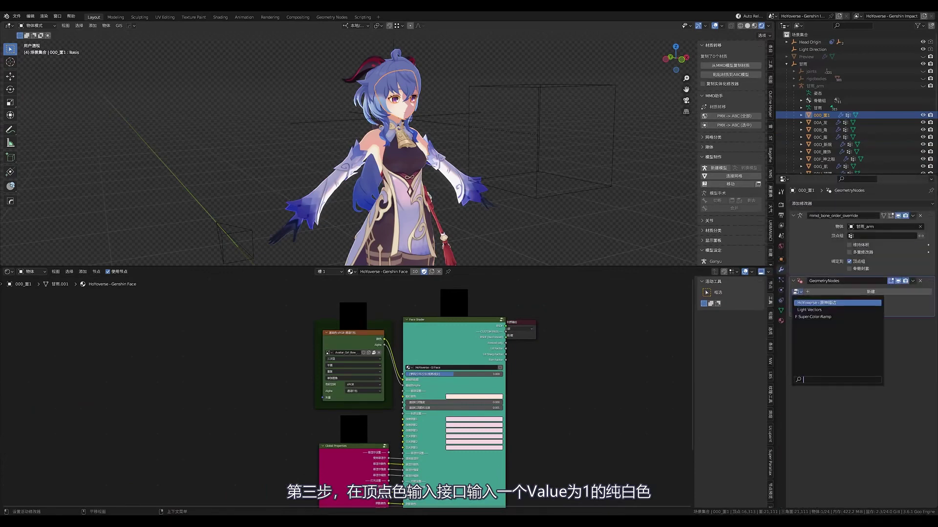
{"action": "left_click", "coordinate": [815, 311]}
{"action": "left_click", "coordinate": [825, 341]}
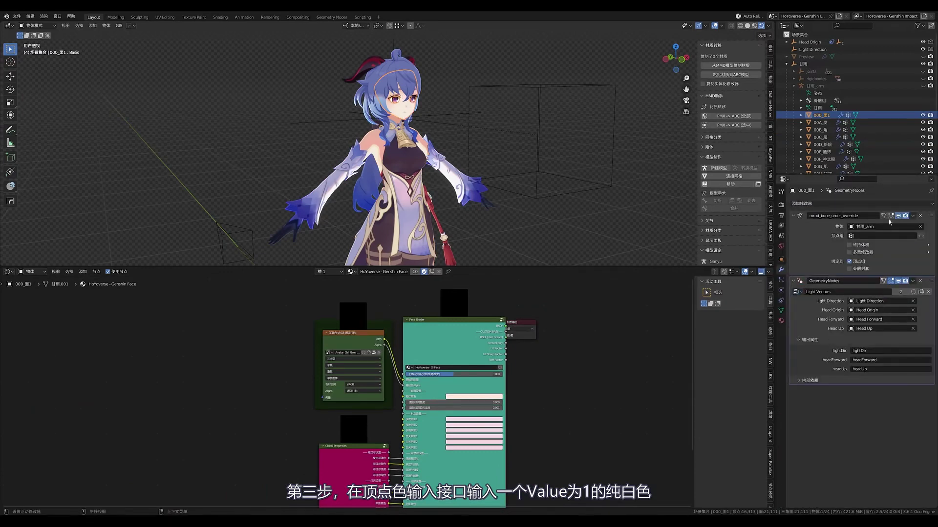
{"action": "left_click_drag", "start_coordinate": [878, 114], "coordinate": [879, 169]}
Step: Copy the Light Vectors modifier to all selected parts and reframe the view on the character
{"action": "left_click", "coordinate": [912, 281]}
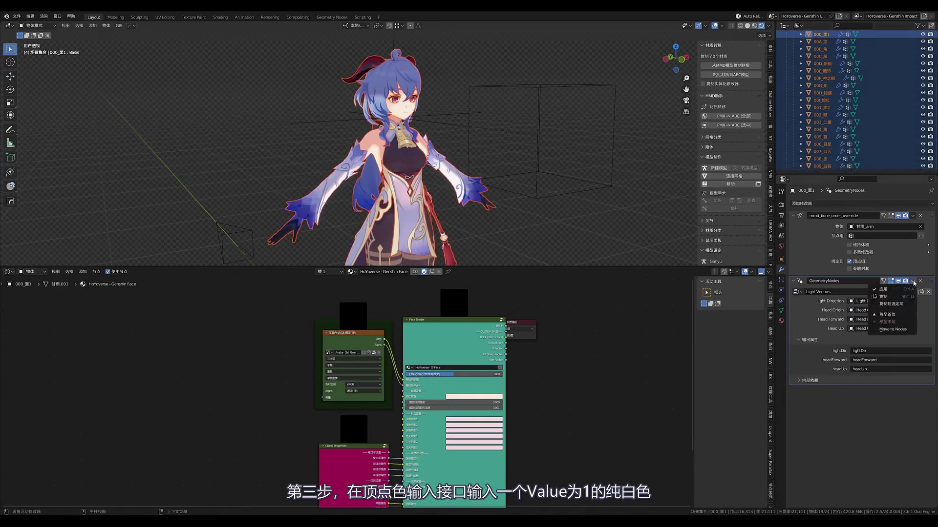
{"action": "left_click", "coordinate": [904, 304]}
{"action": "middle_click_drag", "start_coordinate": [429, 186], "coordinate": [487, 181]}
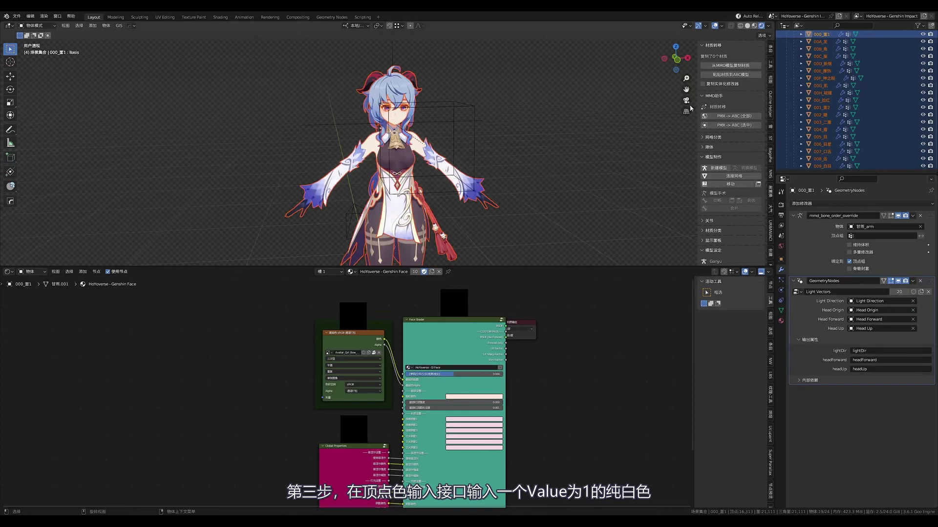
{"action": "left_click_drag", "start_coordinate": [686, 90], "coordinate": [686, 132]}
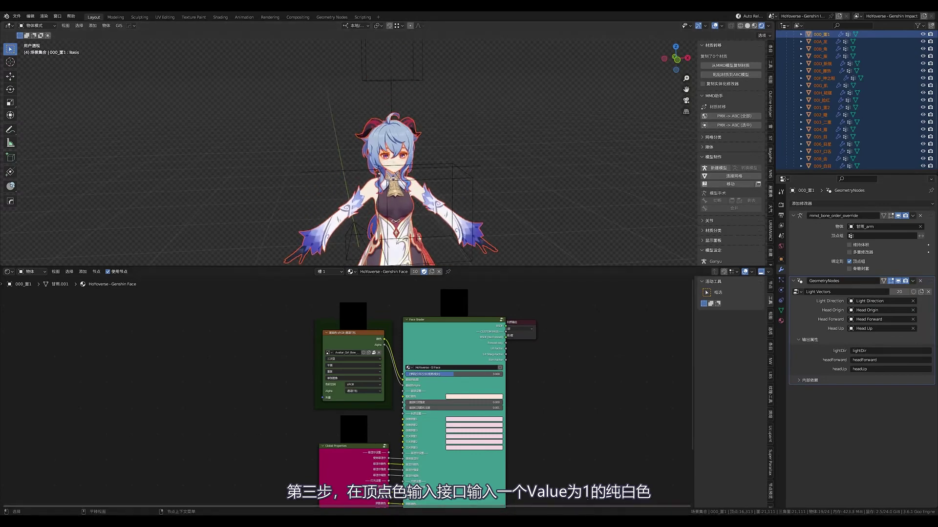
{"action": "scroll", "coordinate": [465, 185], "scroll_direction": "up", "scroll_amount": 3}
{"action": "left_click", "coordinate": [465, 184]}
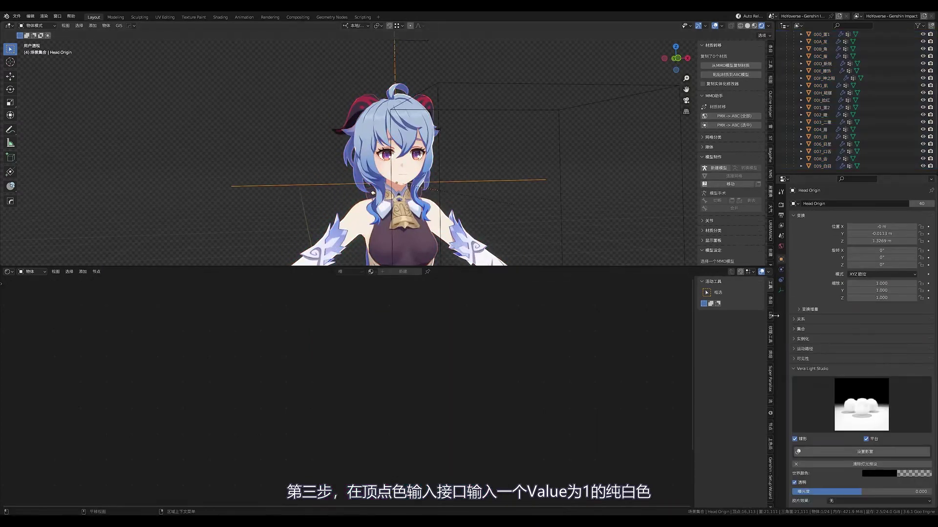
Step: Set Head Origin's Child Of constraint to 甘雨_arm bone 頭, unhiding the armature
{"action": "left_click", "coordinate": [781, 280]}
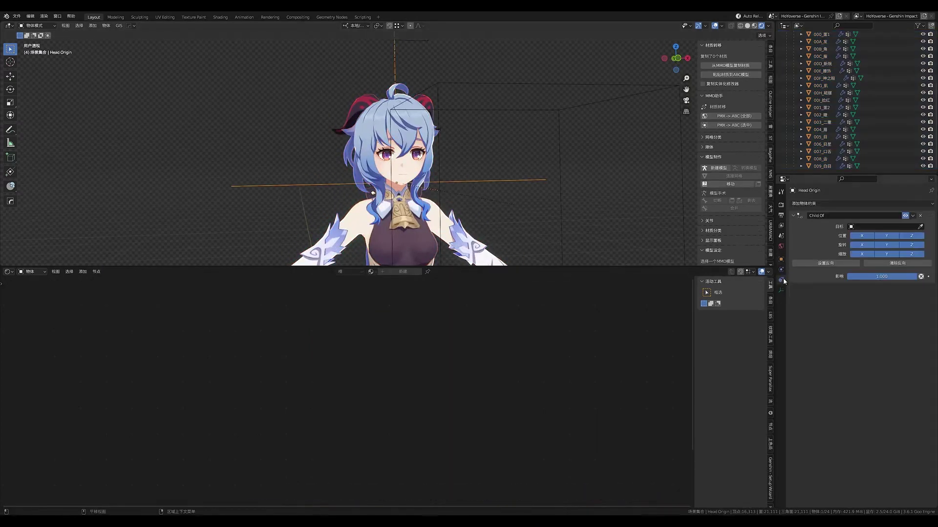
{"action": "left_click", "coordinate": [918, 227]}
{"action": "scroll", "coordinate": [871, 119], "scroll_direction": "up", "scroll_amount": 5}
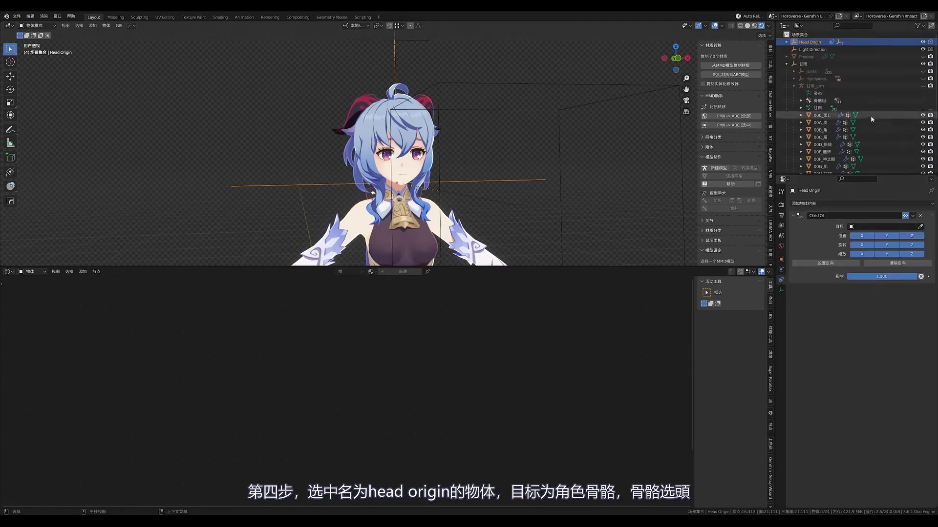
{"action": "left_click", "coordinate": [922, 85]}
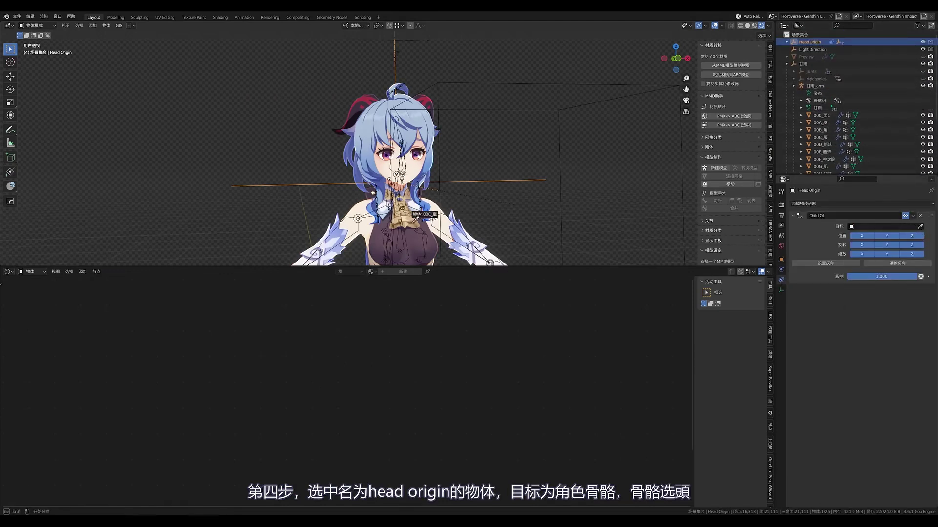
{"action": "left_click", "coordinate": [401, 234]}
{"action": "left_click", "coordinate": [894, 233]}
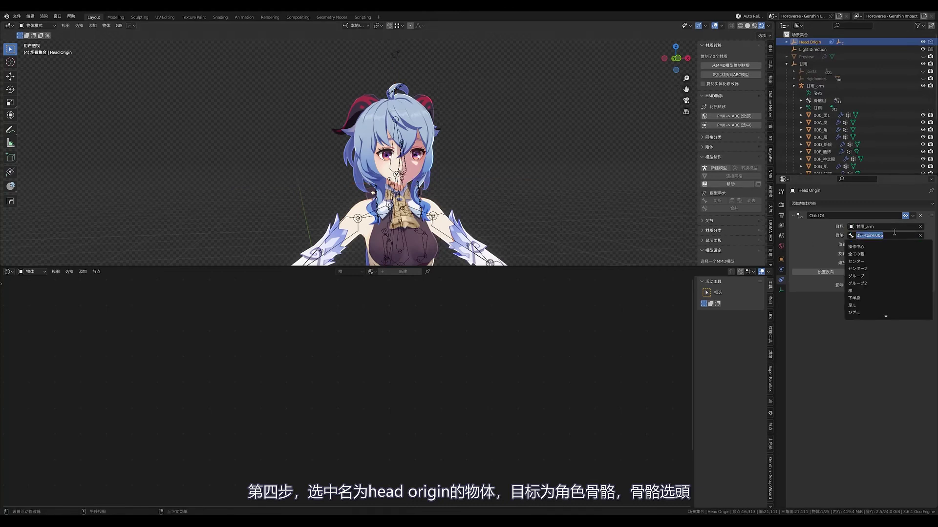
{"action": "type", "text": "頭"}
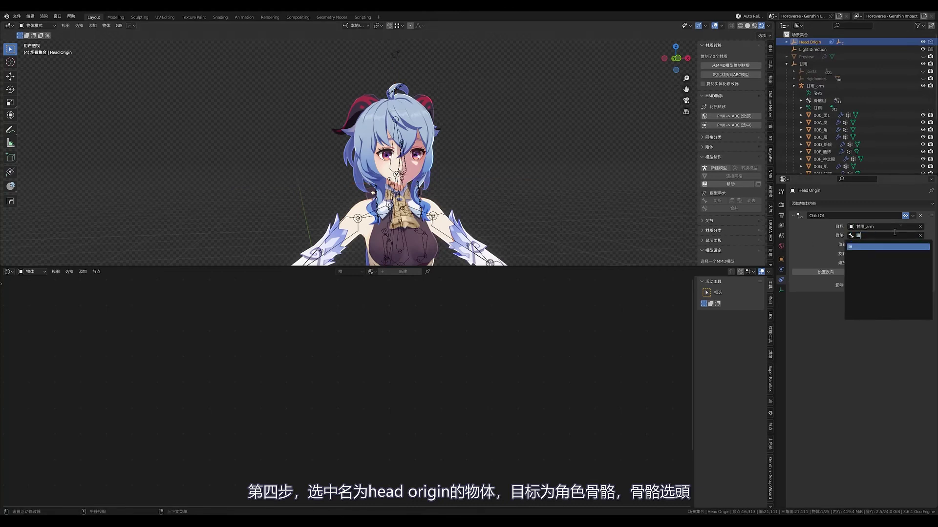
{"action": "key", "text": "Return"}
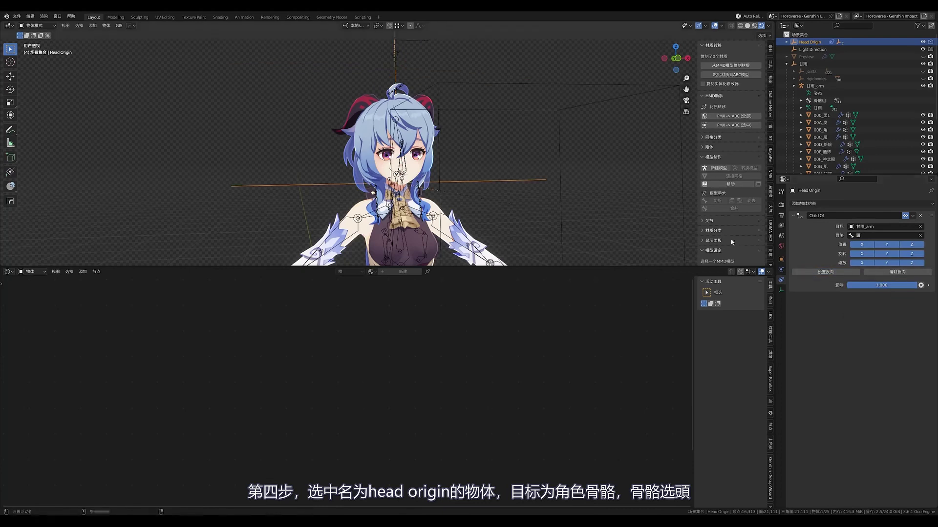
{"action": "middle_click_drag", "start_coordinate": [371, 171], "coordinate": [424, 172]}
{"action": "left_click", "coordinate": [425, 172]}
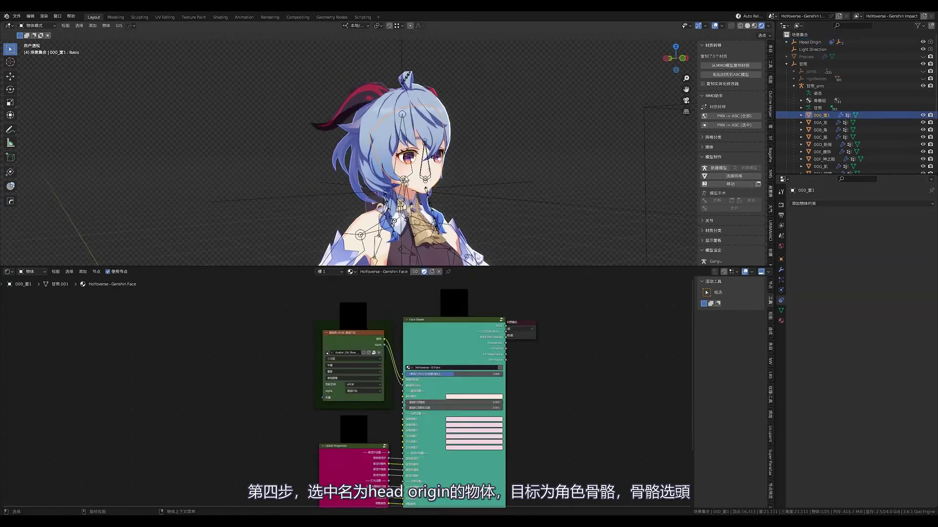
Step: Test-rotate the 甘雨_arm head bone in Pose Mode, then cancel the rotation
{"action": "left_click", "coordinate": [407, 181]}
{"action": "left_click", "coordinate": [30, 27]}
{"action": "left_click", "coordinate": [41, 51]}
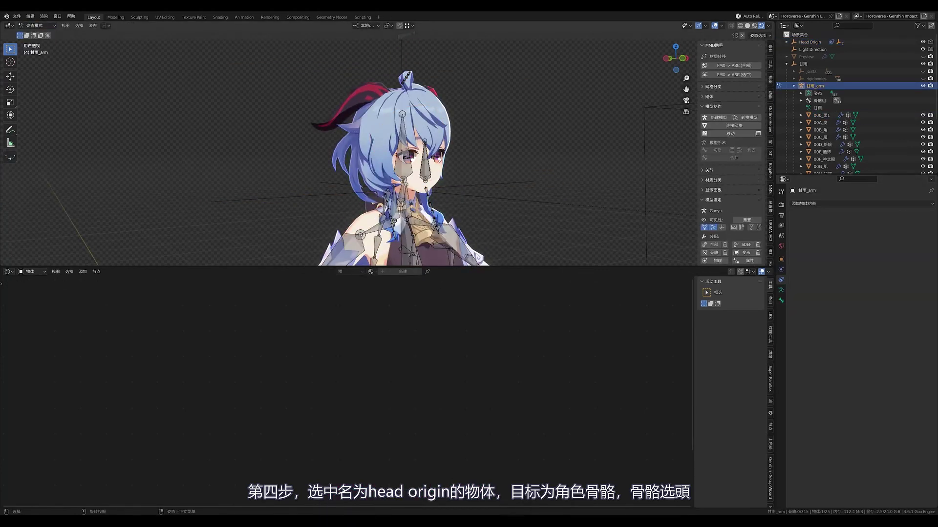
{"action": "left_click", "coordinate": [10, 89]}
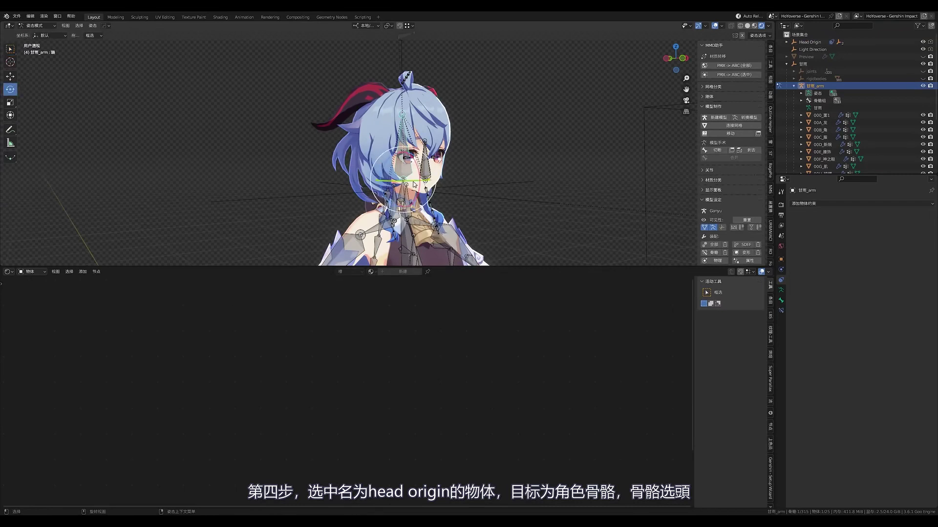
{"action": "left_click_drag", "start_coordinate": [414, 184], "coordinate": [373, 201]}
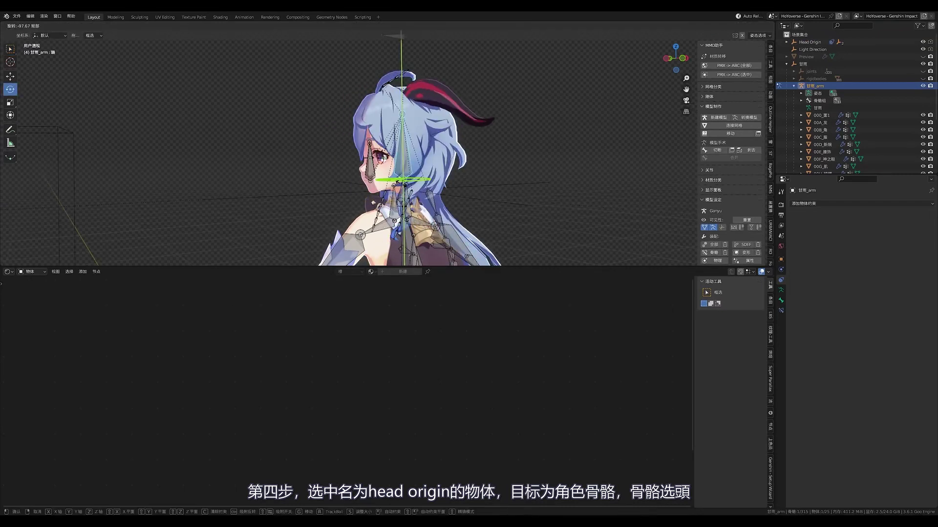
{"action": "right_click", "coordinate": [373, 202]}
Step: Return to Object Mode, save the file, and resize editors to enlarge the 3D viewport
{"action": "left_click", "coordinate": [36, 34]}
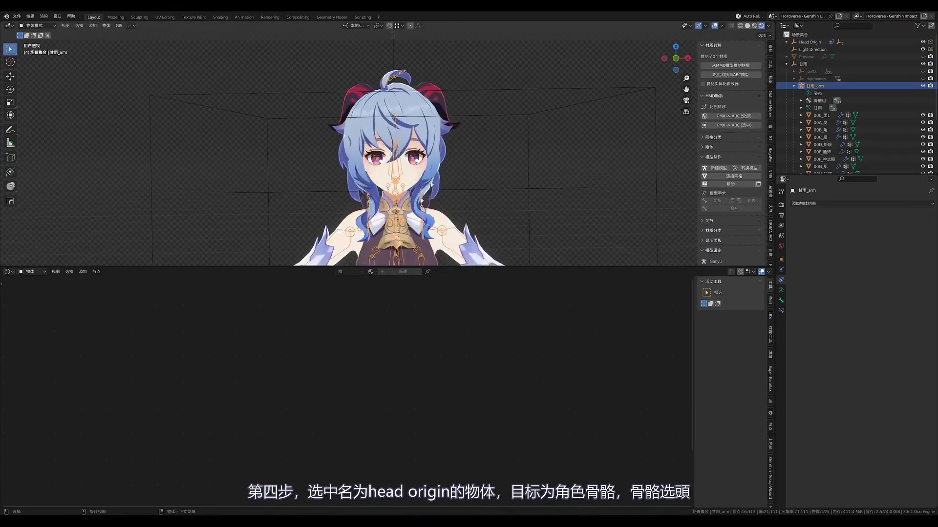
{"action": "scroll", "coordinate": [638, 178], "scroll_direction": "down", "scroll_amount": 3}
{"action": "key", "text": "ctrl+s"}
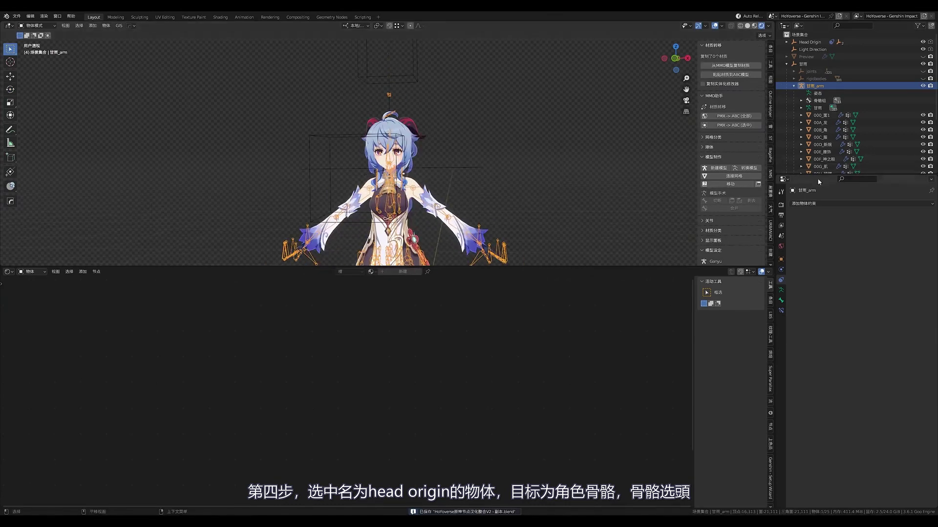
{"action": "left_click_drag", "start_coordinate": [816, 179], "coordinate": [816, 371]}
{"action": "mouse_move", "coordinate": [686, 90]}
{"action": "left_mouse_down"}
{"action": "mouse_move", "coordinate": [694, 83]}
{"action": "mouse_move", "coordinate": [559, 266]}
{"action": "mouse_move", "coordinate": [553, 484]}
{"action": "left_mouse_up"}
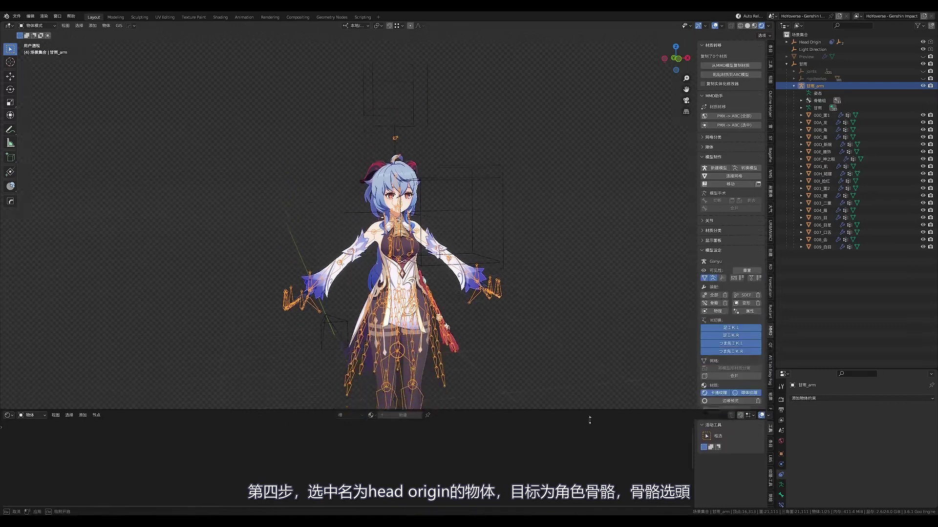
{"action": "scroll", "coordinate": [441, 274], "scroll_direction": "up", "scroll_amount": 3}
{"action": "scroll", "coordinate": [441, 274], "scroll_direction": "up", "scroll_amount": 2}
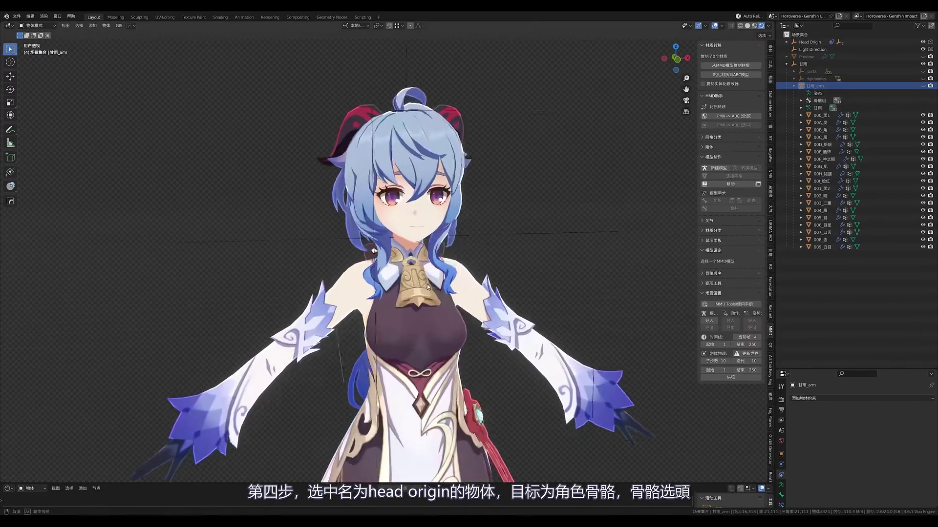
{"action": "scroll", "coordinate": [444, 283], "scroll_direction": "up", "scroll_amount": 3}
Step: Select the face mesh 000_面1 and add an Outline Helper outline to it
{"action": "left_click_drag", "start_coordinate": [686, 89], "coordinate": [600, 125]}
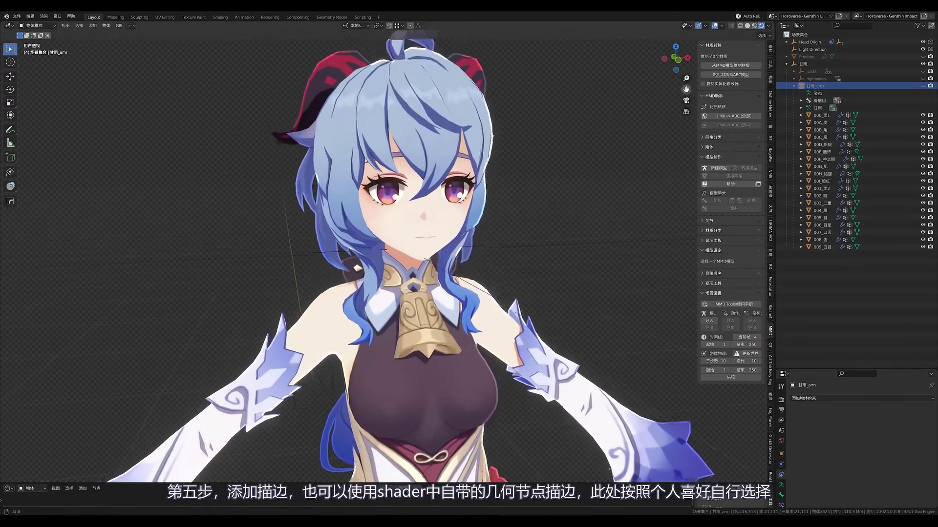
{"action": "left_click", "coordinate": [413, 230]}
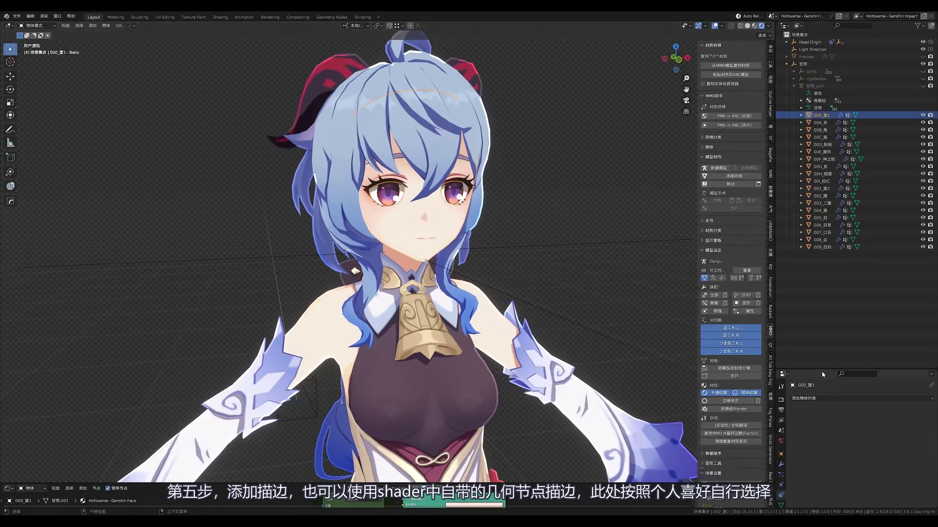
{"action": "left_click_drag", "start_coordinate": [823, 371], "coordinate": [825, 226]}
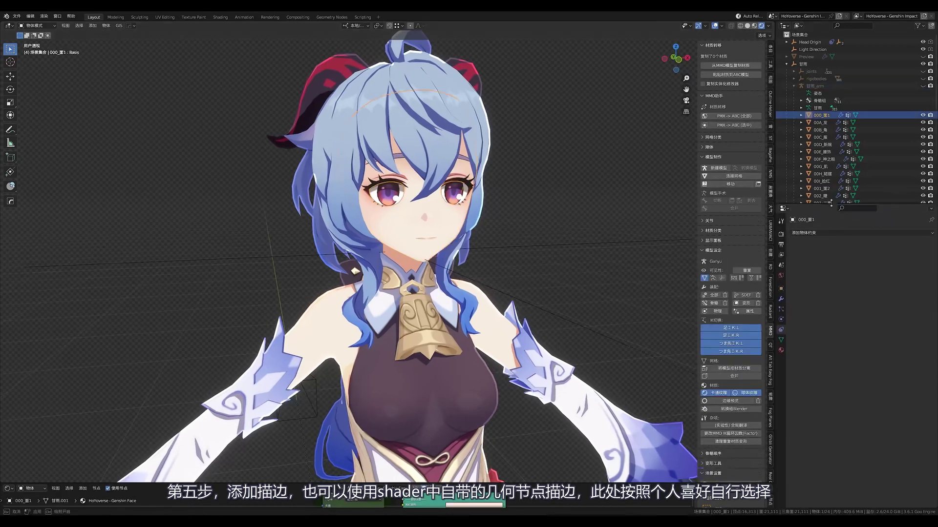
{"action": "left_click", "coordinate": [771, 111]}
{"action": "left_click", "coordinate": [732, 56]}
Step: Set the OH_OUTLINE modifier thickness to -0.001 m
{"action": "left_click", "coordinate": [781, 312]}
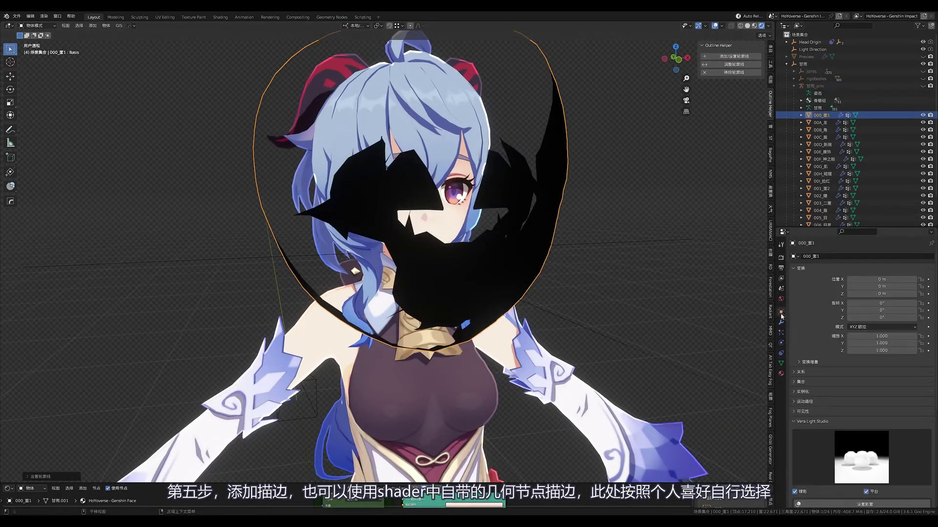
{"action": "left_click", "coordinate": [781, 322]}
{"action": "scroll", "coordinate": [871, 410], "scroll_direction": "down", "scroll_amount": 3}
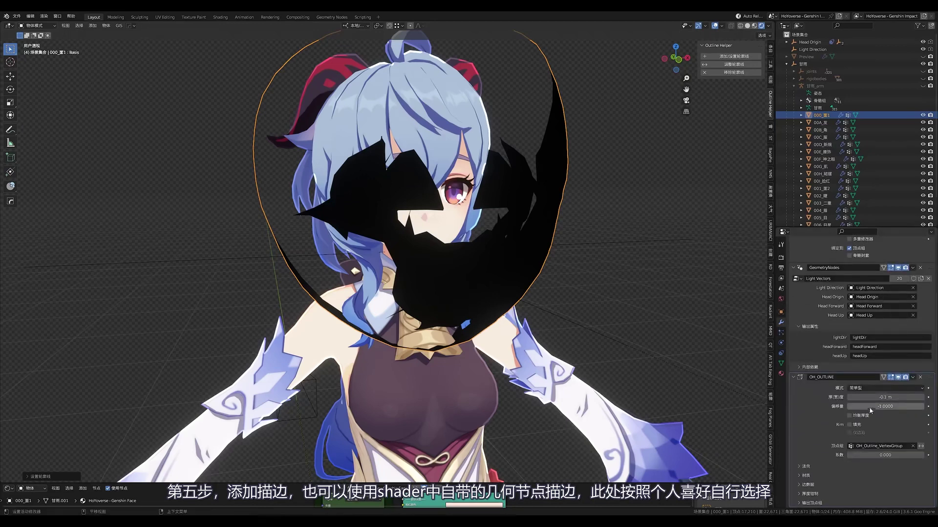
{"action": "left_click", "coordinate": [888, 396]}
{"action": "type", "text": "01"}
{"action": "key", "text": "Return"}
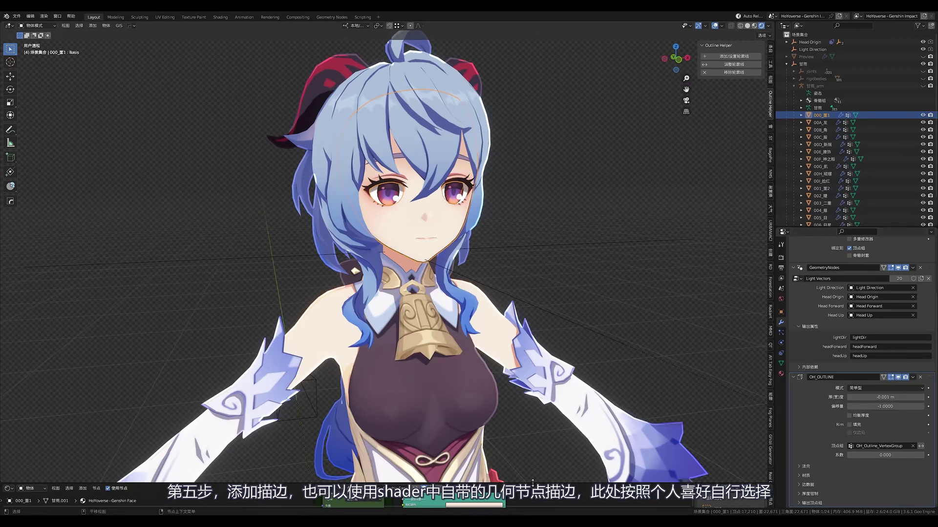
Step: Enlarge the shader editor and switch to the face's second material slot
{"action": "left_click_drag", "start_coordinate": [322, 483], "coordinate": [322, 313]}
{"action": "left_click", "coordinate": [322, 319]}
{"action": "left_click", "coordinate": [315, 341]}
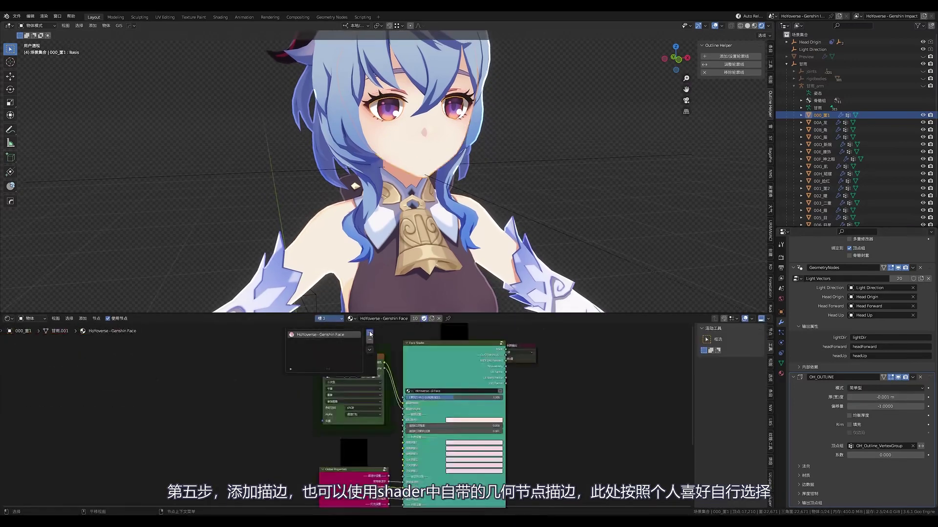
Step: Replace the slot's material with a new one and delete its Principled BSDF node
{"action": "left_click", "coordinate": [439, 318]}
{"action": "left_click", "coordinate": [371, 319]}
{"action": "left_click", "coordinate": [403, 319]}
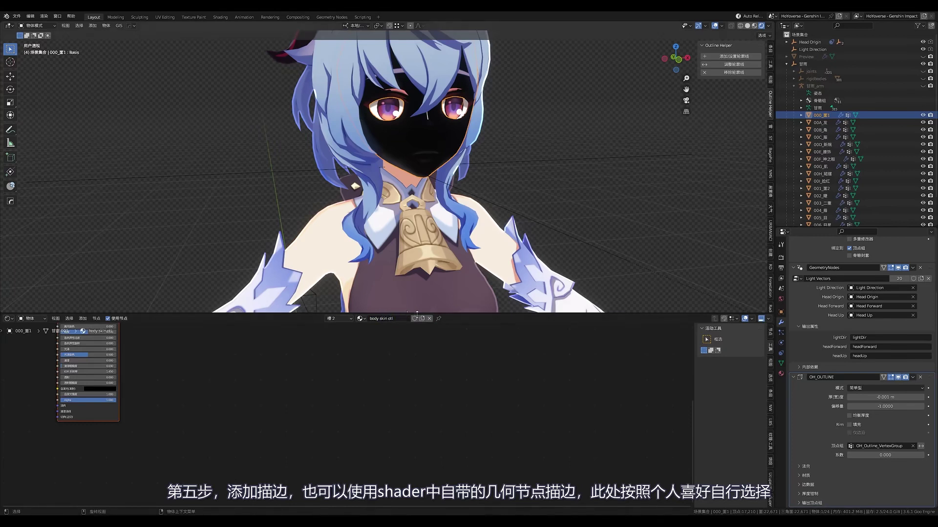
{"action": "key", "text": "x"}
{"action": "key", "text": "Home"}
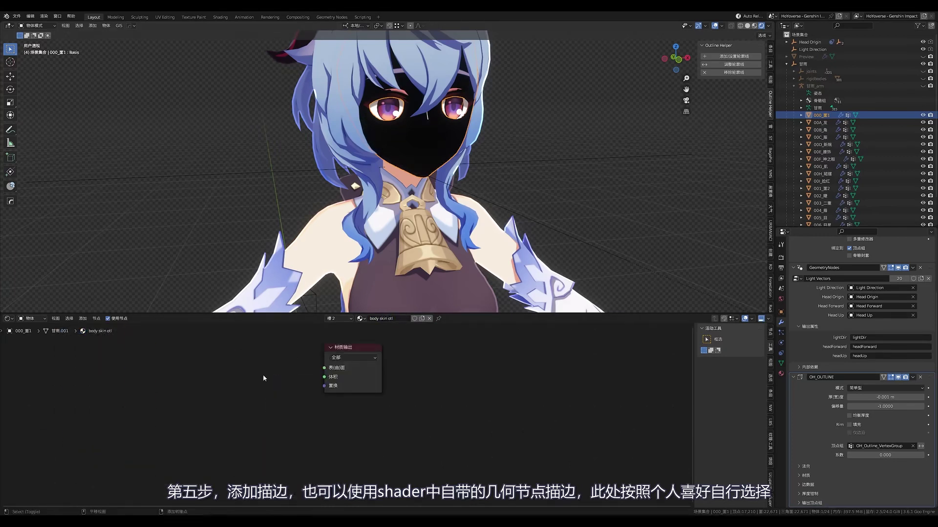
Step: Add an RGB node feeding the Surface output and give it a red colour
{"action": "key", "text": "shift+a"}
{"action": "left_click", "coordinate": [346, 342]}
{"action": "left_click", "coordinate": [278, 376]}
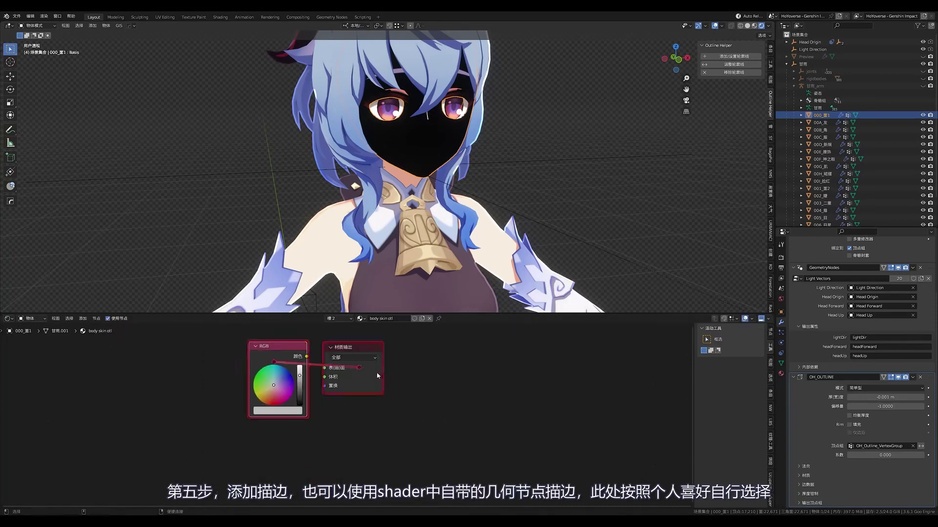
{"action": "right_click_drag", "start_coordinate": [377, 375], "coordinate": [377, 376], "text": "alt"}
{"action": "left_click", "coordinate": [279, 395]}
{"action": "mouse_move", "coordinate": [277, 392]}
{"action": "left_mouse_down"}
{"action": "mouse_move", "coordinate": [299, 384]}
{"action": "mouse_move", "coordinate": [274, 398]}
{"action": "left_mouse_up"}
Step: Enable backface culling on the outline material and brighten its red colour
{"action": "left_click", "coordinate": [780, 374]}
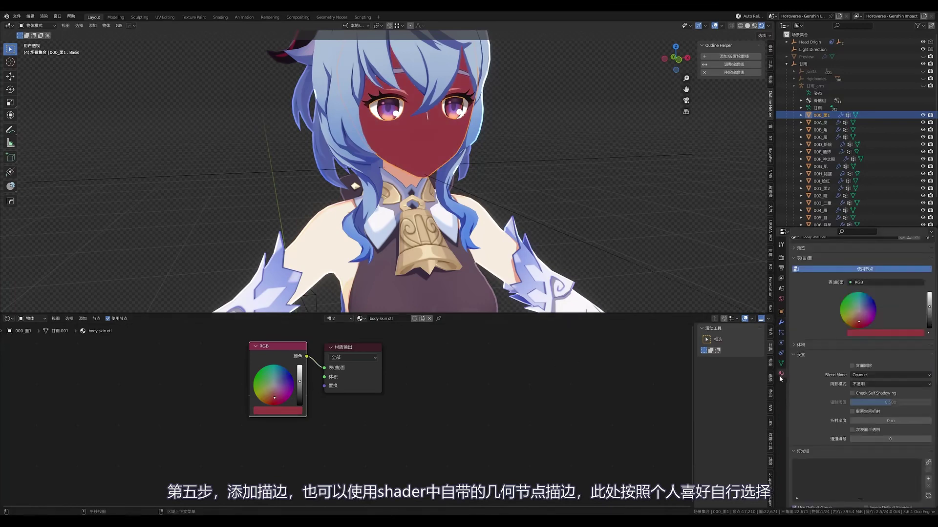
{"action": "left_click", "coordinate": [852, 365]}
{"action": "scroll", "coordinate": [504, 174], "scroll_direction": "up", "scroll_amount": 3}
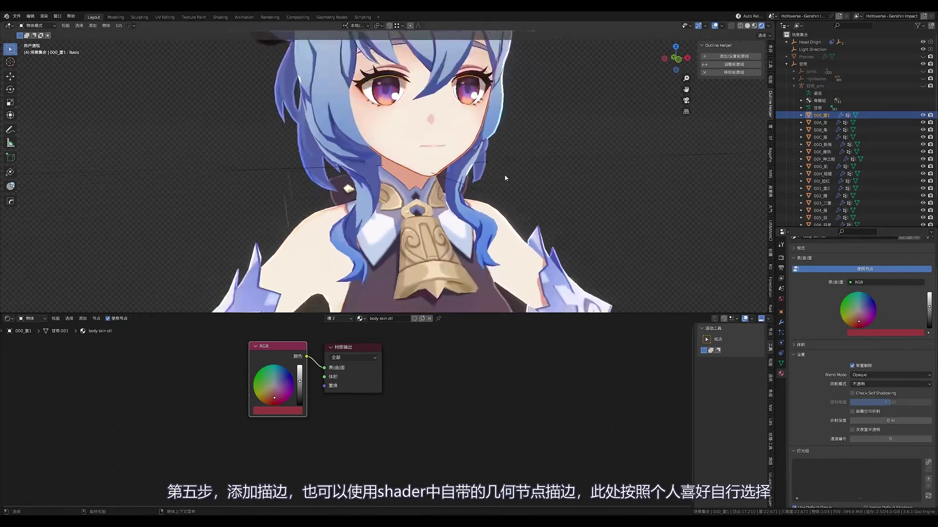
{"action": "left_click_drag", "start_coordinate": [299, 382], "coordinate": [299, 375]}
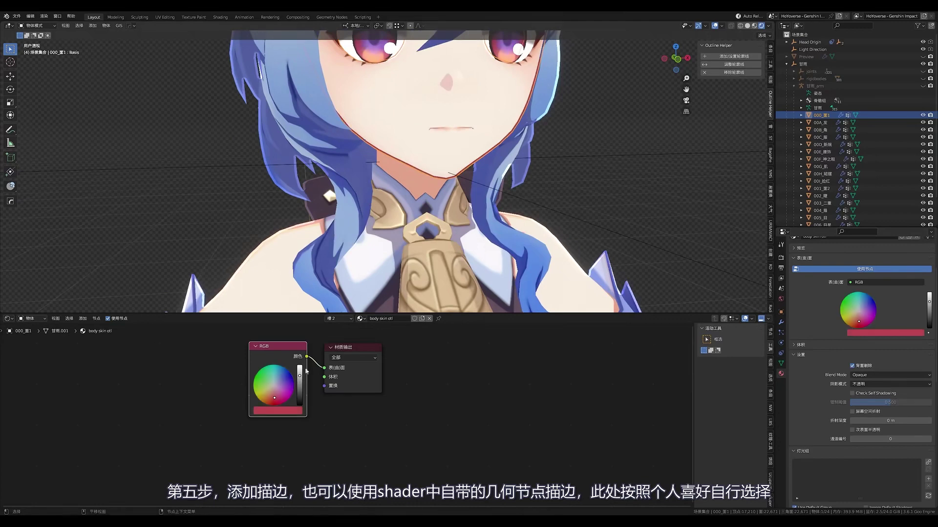
{"action": "scroll", "coordinate": [398, 258], "scroll_direction": "down", "scroll_amount": 4}
Step: Add an Outline Helper outline at -0.001 m thickness to the hair mesh 00A_发
{"action": "left_click", "coordinate": [821, 122]}
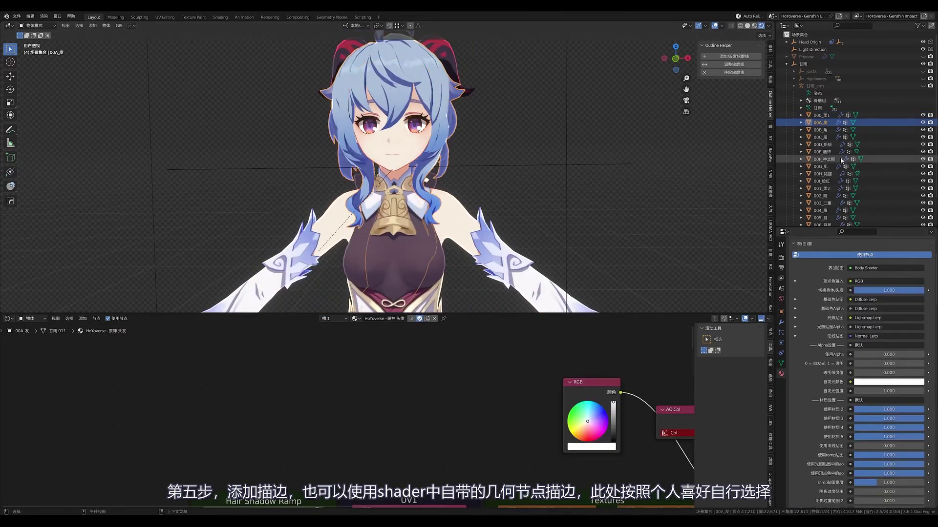
{"action": "left_click", "coordinate": [732, 56]}
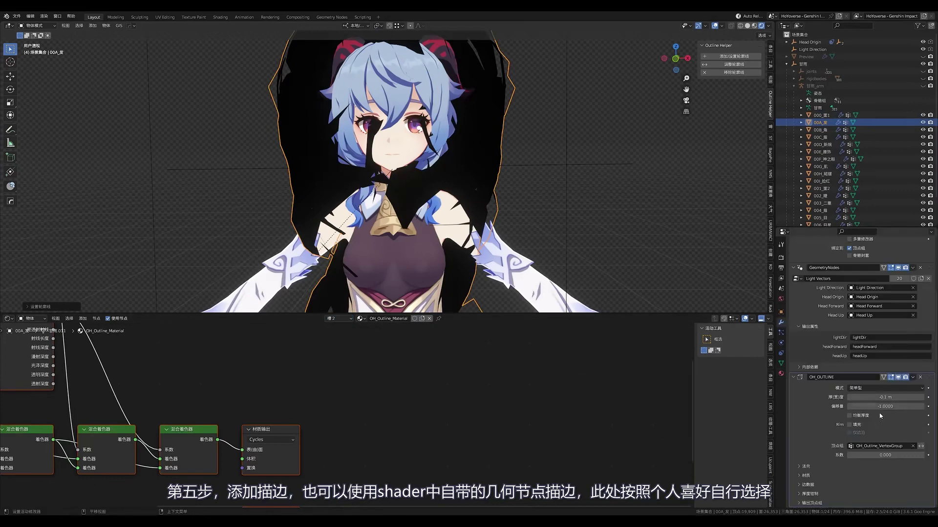
{"action": "type", "text": "00"}
{"action": "key", "text": "Return"}
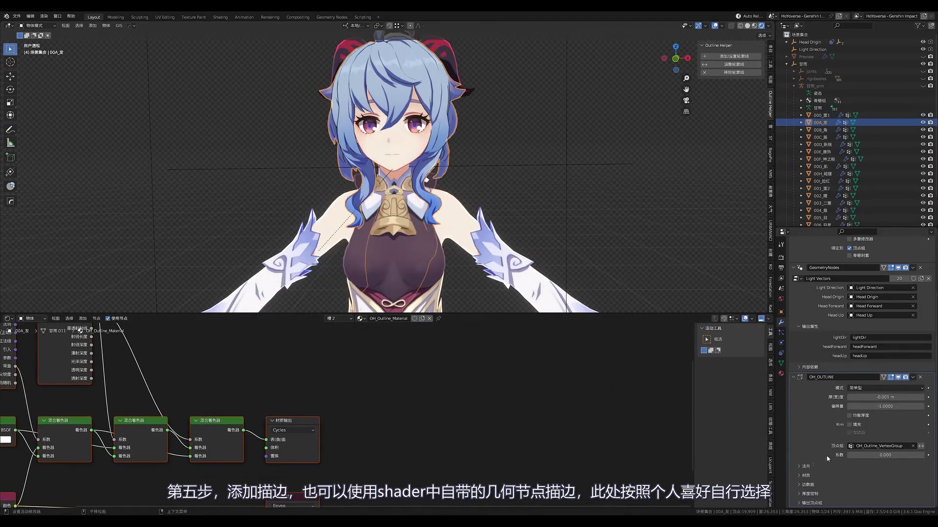
{"action": "left_click", "coordinate": [805, 467]}
{"action": "scroll", "coordinate": [841, 480], "scroll_direction": "down", "scroll_amount": 2}
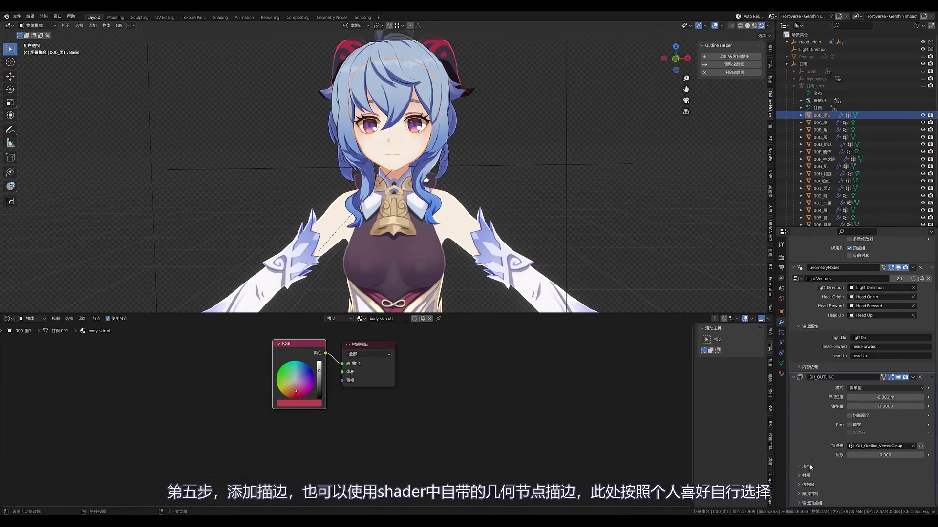
Step: Replace the hair outline material with a new one and delete its default shader node
{"action": "left_click", "coordinate": [820, 123]}
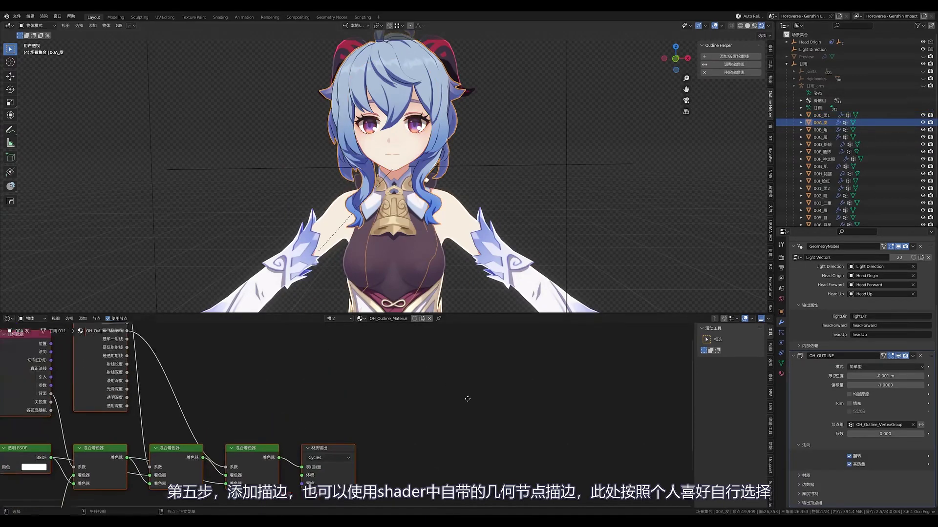
{"action": "left_click", "coordinate": [339, 318]}
{"action": "left_click", "coordinate": [379, 340]}
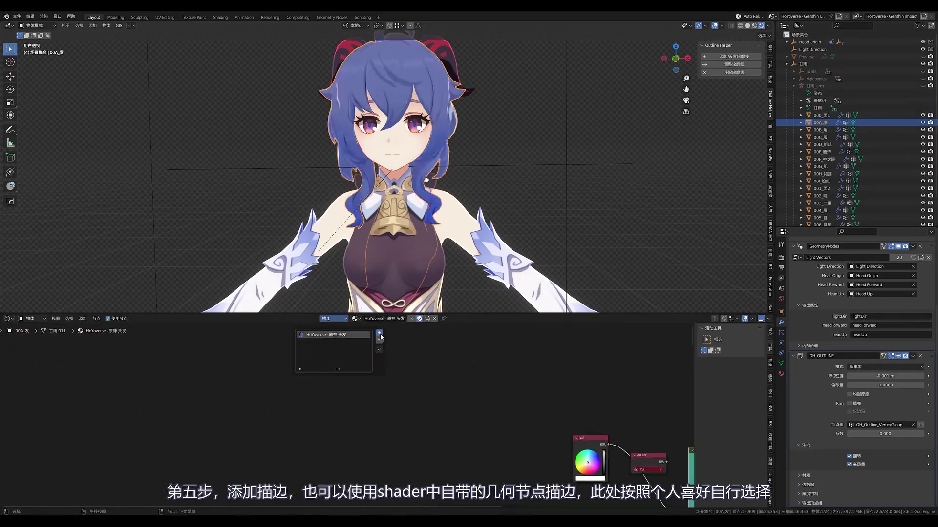
{"action": "left_click", "coordinate": [382, 319]}
{"action": "type", "text": "hair oil"}
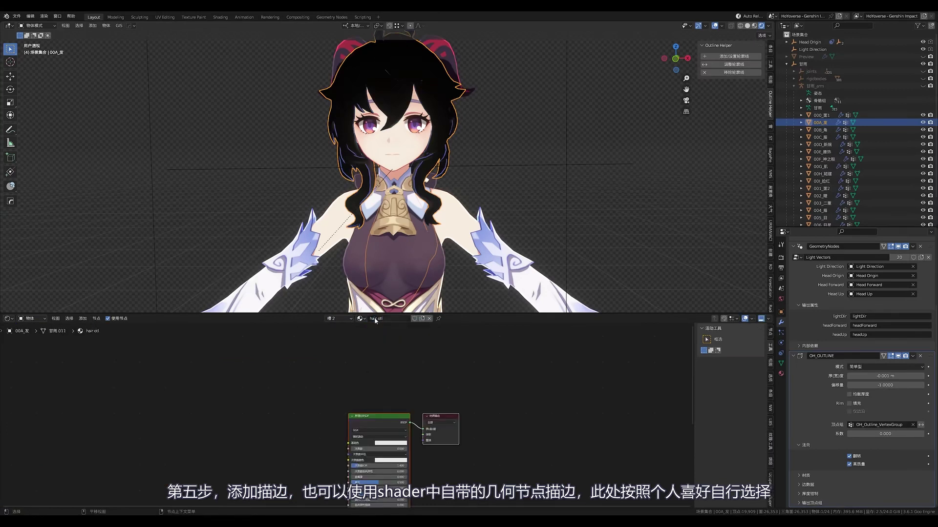
{"action": "left_click", "coordinate": [378, 417]}
{"action": "key", "text": "x"}
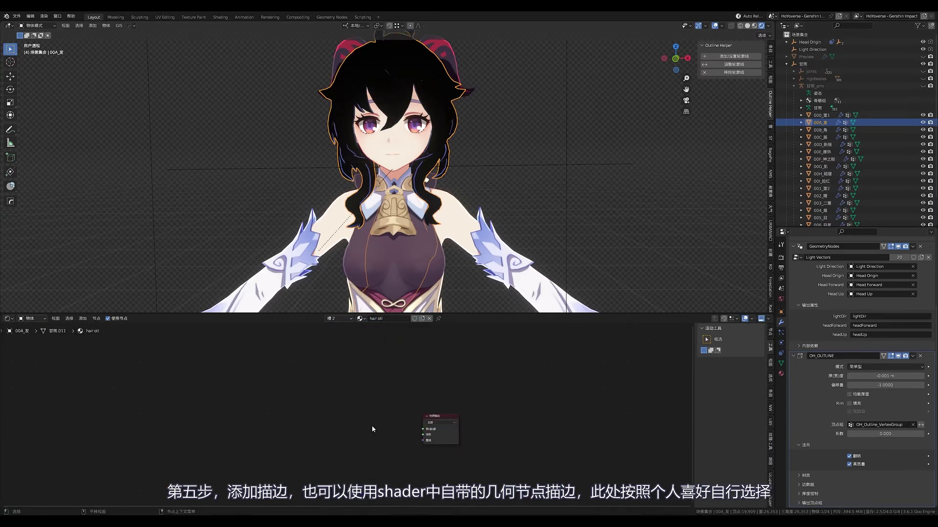
Step: Add an RGB node feeding the surface and set it to a deep blue colour
{"action": "scroll", "coordinate": [337, 401], "scroll_direction": "up", "scroll_amount": 1}
{"action": "key", "text": "shift+a"}
{"action": "left_click", "coordinate": [392, 450]}
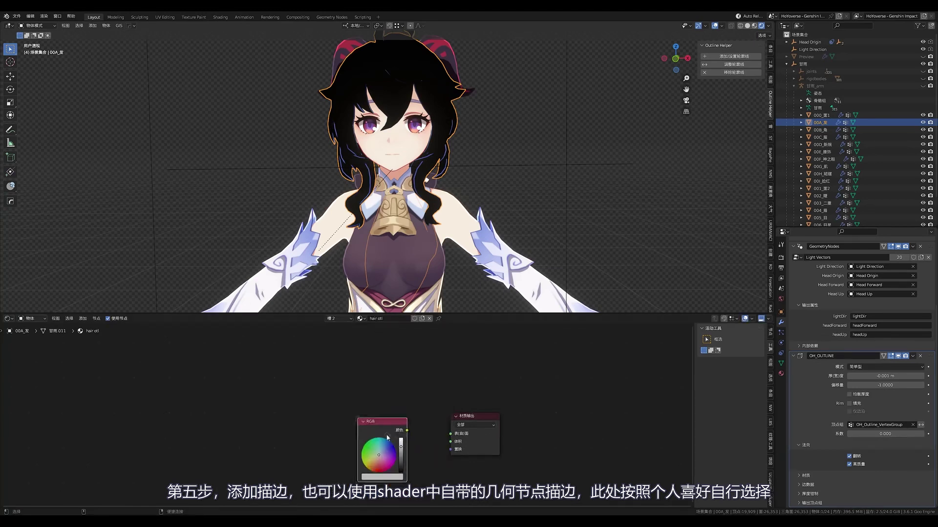
{"action": "scroll", "coordinate": [340, 371], "scroll_direction": "up", "scroll_amount": 2}
{"action": "left_click", "coordinate": [341, 371]}
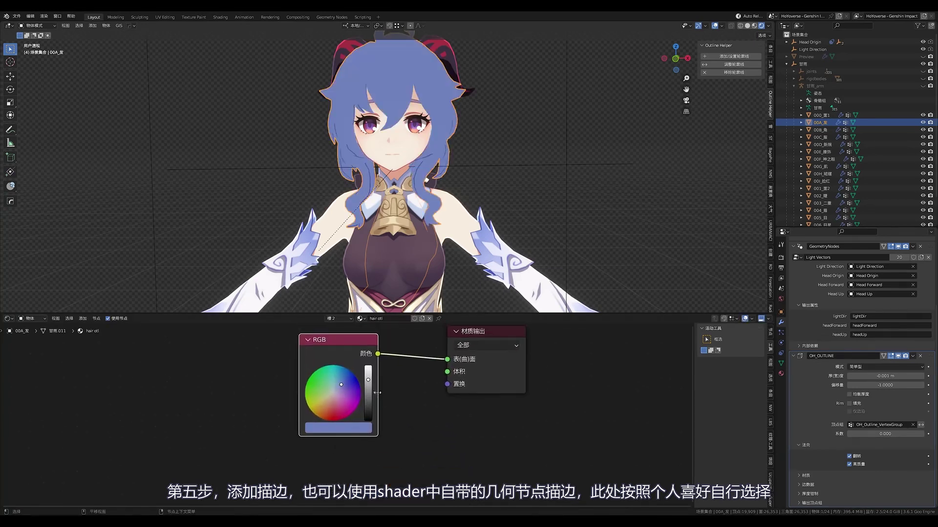
{"action": "left_click_drag", "start_coordinate": [341, 383], "coordinate": [368, 393]}
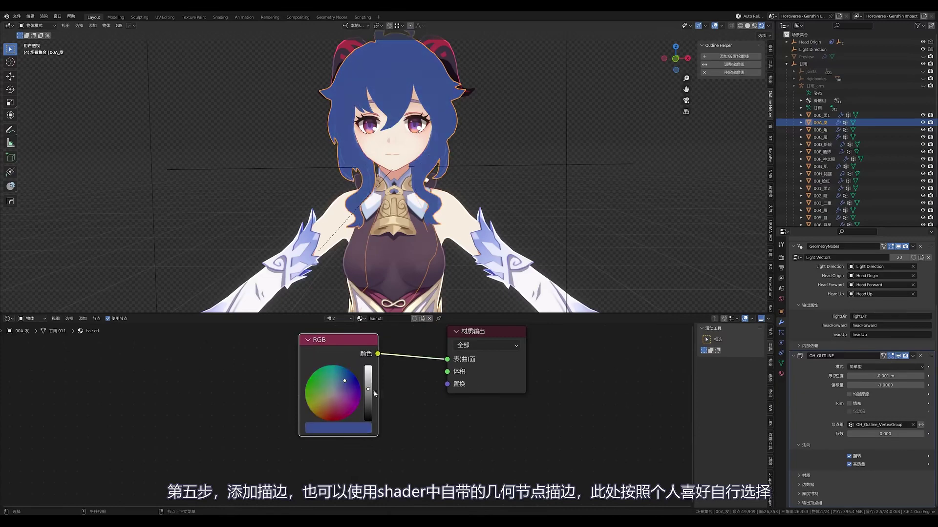
{"action": "left_click", "coordinate": [780, 373]}
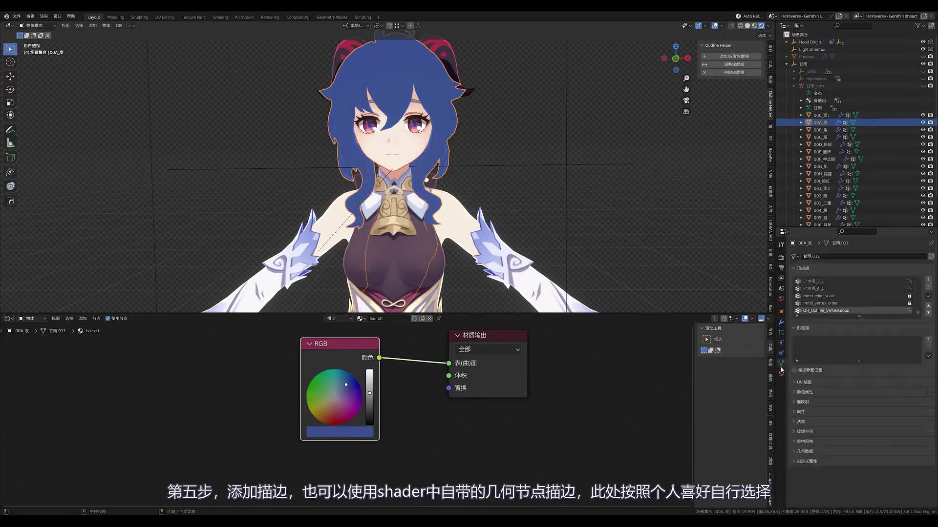
{"action": "left_click", "coordinate": [860, 432]}
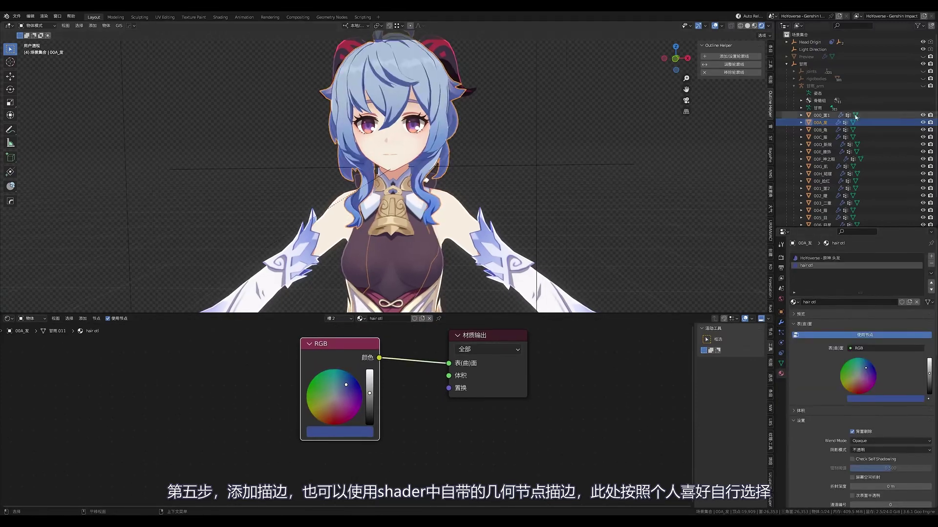
Step: Give 00B_角 an Outline Helper outline with -0.001 m thickness and expand its Normals settings
{"action": "left_click", "coordinate": [821, 129]}
{"action": "middle_click_drag", "start_coordinate": [470, 145], "coordinate": [469, 316]}
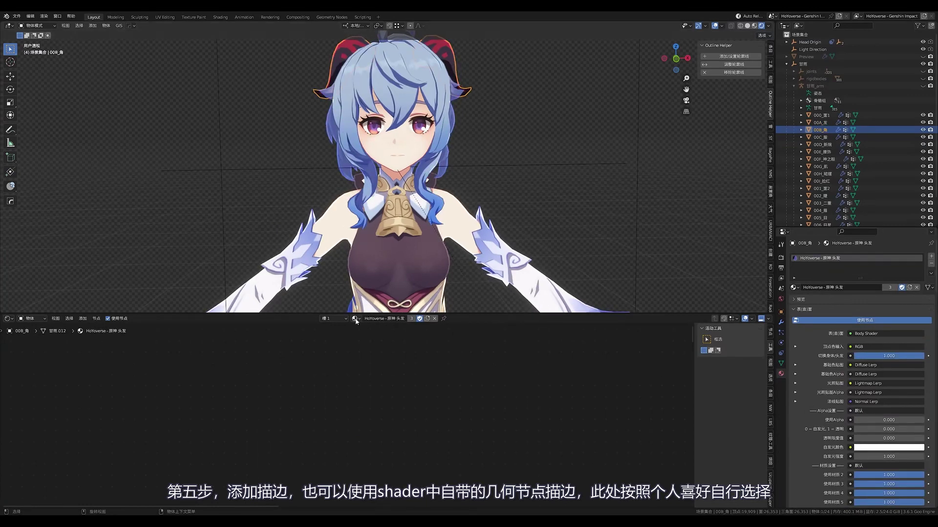
{"action": "left_click", "coordinate": [733, 56]}
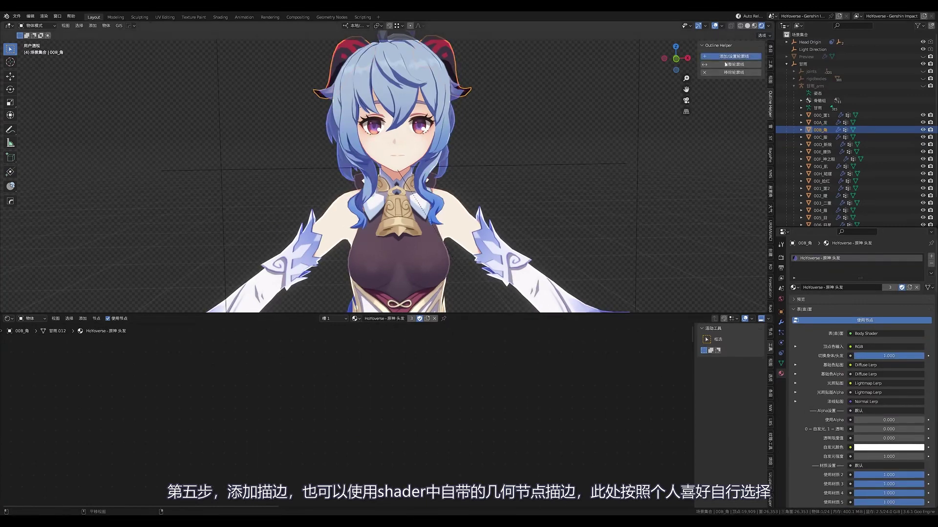
{"action": "left_click", "coordinate": [780, 323]}
{"action": "scroll", "coordinate": [859, 342], "scroll_direction": "down", "scroll_amount": 5}
{"action": "left_click", "coordinate": [885, 397]}
{"action": "type", "text": "-0.001"}
{"action": "key", "text": "Return"}
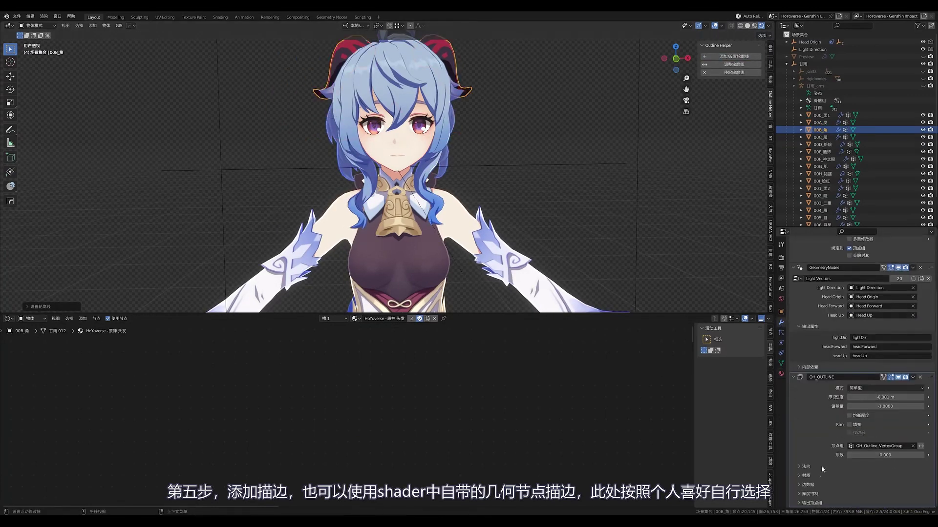
{"action": "left_click", "coordinate": [822, 468]}
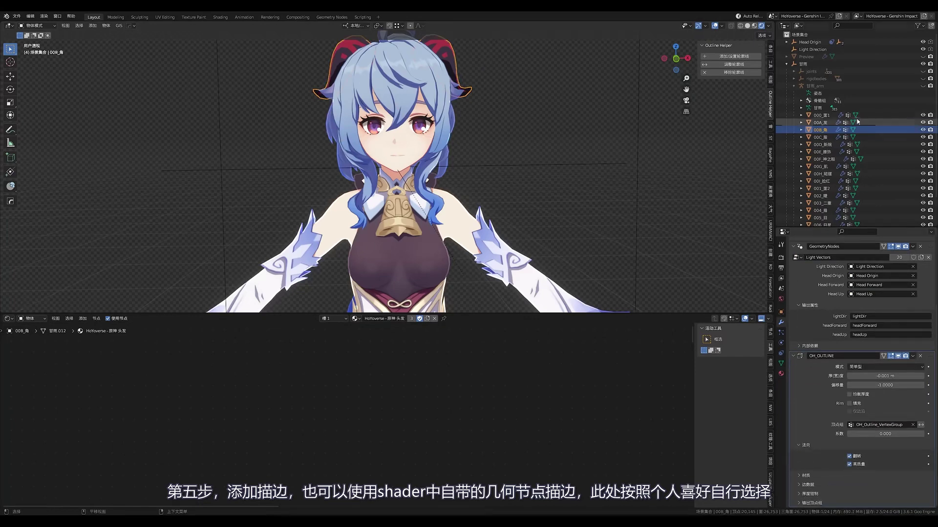
{"action": "scroll", "coordinate": [830, 123], "scroll_direction": "down", "scroll_amount": 2}
Step: Add an outline to the clothing 00C_服 and open its outline slot's material list
{"action": "left_click", "coordinate": [820, 108]}
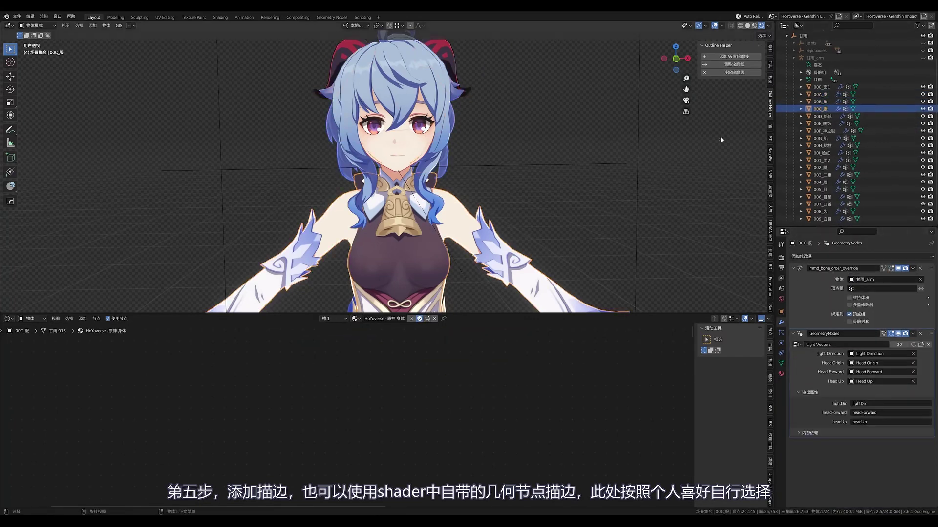
{"action": "middle_click_drag", "start_coordinate": [708, 122], "coordinate": [733, 161]}
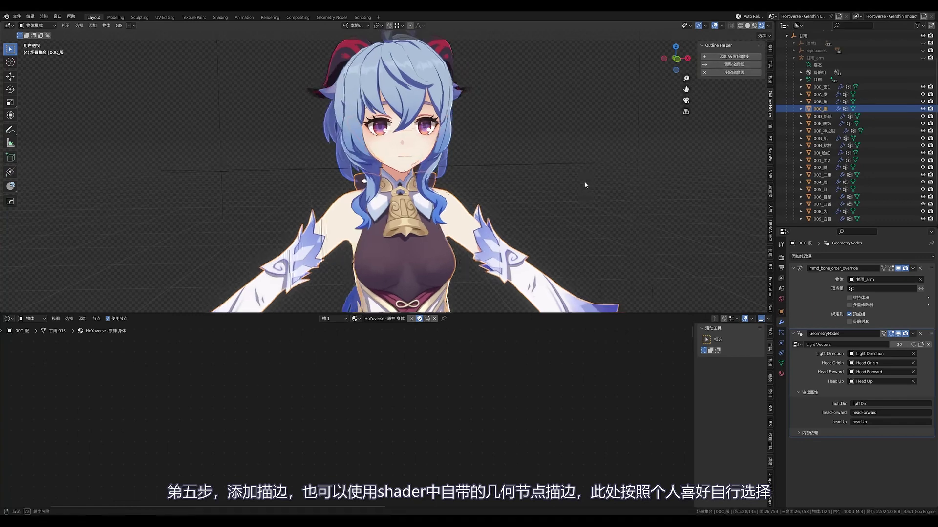
{"action": "left_click", "coordinate": [731, 56]}
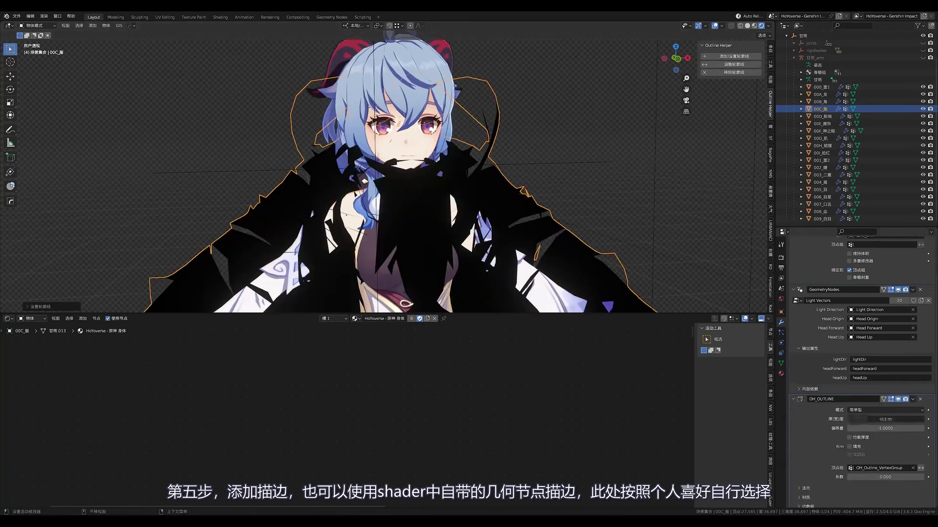
{"action": "left_click", "coordinate": [330, 343]}
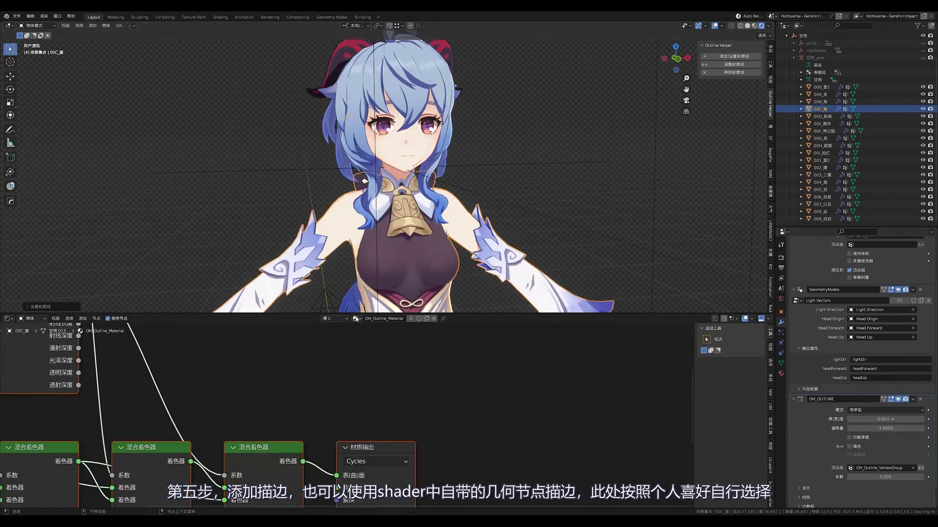
{"action": "left_click", "coordinate": [355, 318]}
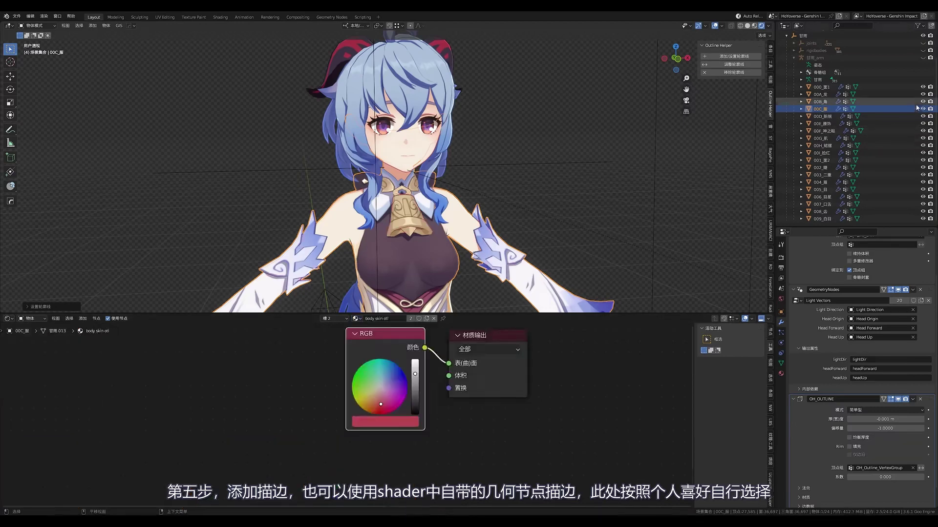
Step: Select and frame 00D_新娘, then add an outline to it
{"action": "left_click", "coordinate": [470, 262]}
{"action": "key", "text": "KP_Decimal"}
{"action": "scroll", "coordinate": [478, 240], "scroll_direction": "down", "scroll_amount": 5}
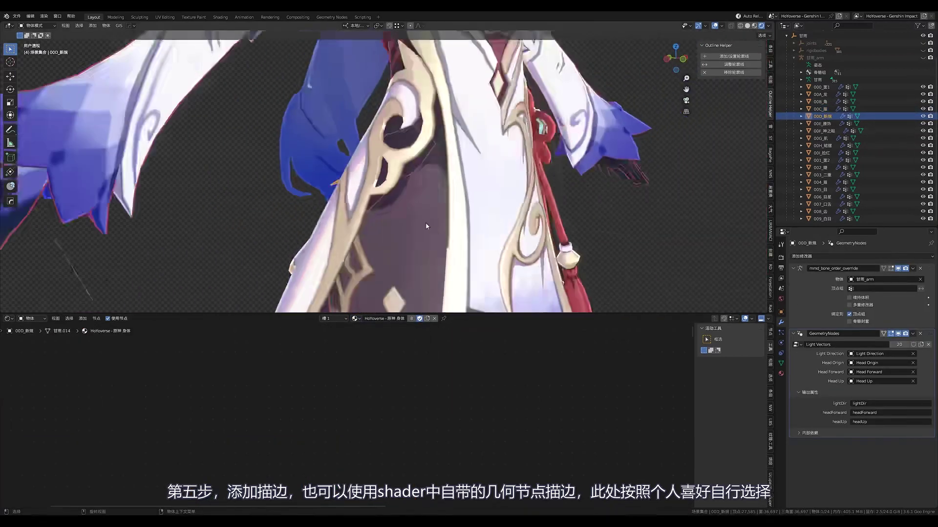
{"action": "middle_click_drag", "start_coordinate": [478, 240], "coordinate": [634, 146]}
{"action": "left_click", "coordinate": [735, 56]}
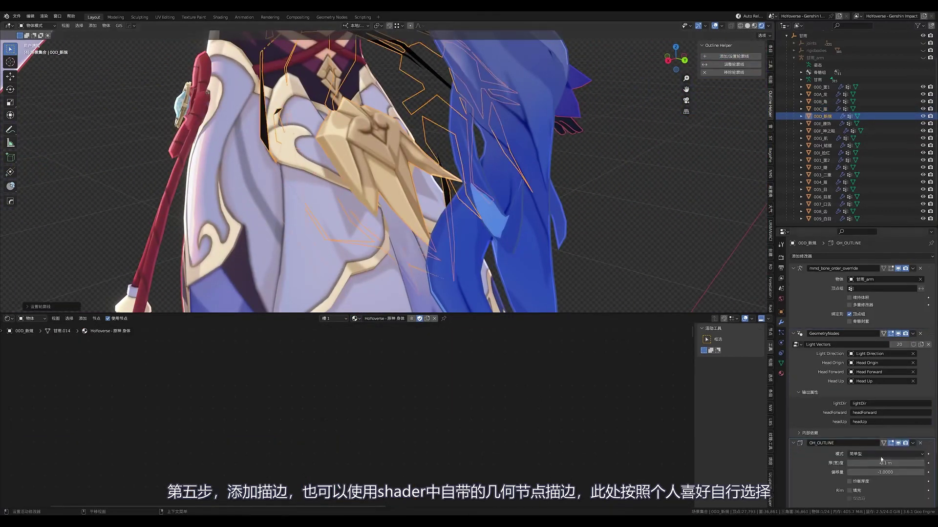
{"action": "scroll", "coordinate": [840, 463], "scroll_direction": "down", "scroll_amount": 3}
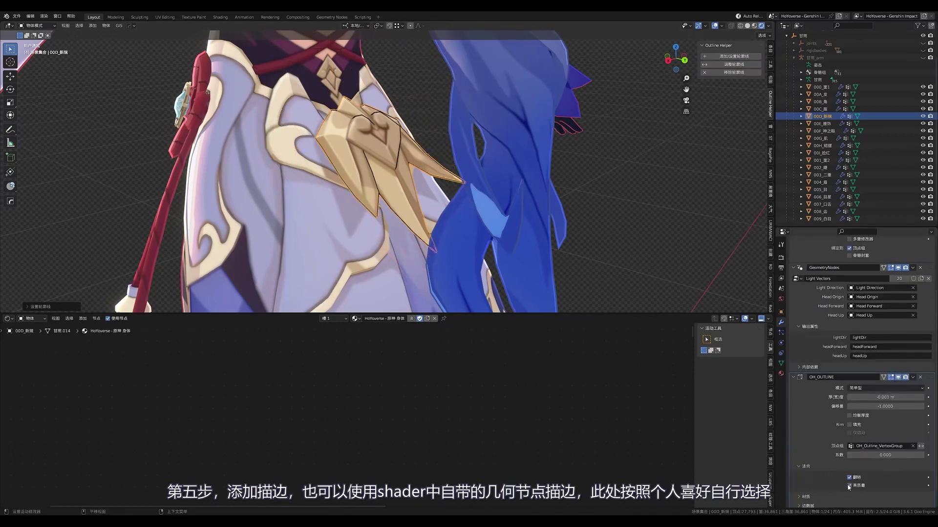
Step: Reselect 00C_服, then select the waist ornament 00E_腰饰 and bring it into view
{"action": "left_click", "coordinate": [820, 109]}
{"action": "scroll", "coordinate": [850, 475], "scroll_direction": "down", "scroll_amount": 1}
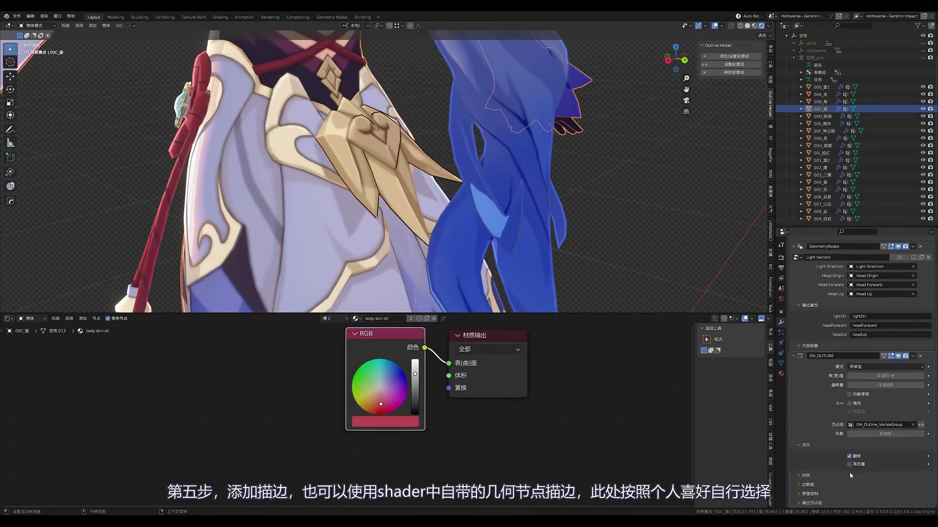
{"action": "left_click", "coordinate": [822, 123]}
{"action": "scroll", "coordinate": [662, 111], "scroll_direction": "down", "scroll_amount": 8}
{"action": "scroll", "coordinate": [661, 111], "scroll_direction": "up", "scroll_amount": 3}
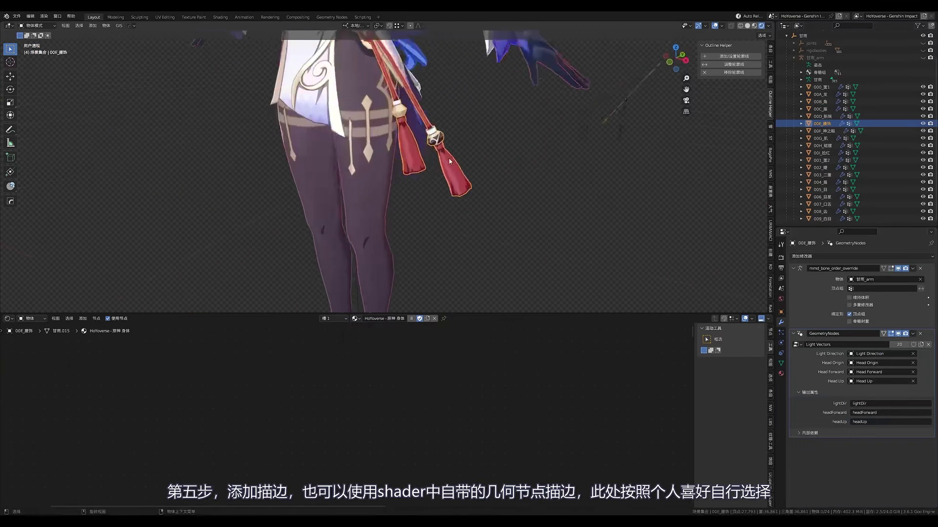
{"action": "scroll", "coordinate": [661, 110], "scroll_direction": "up", "scroll_amount": 3}
{"action": "left_click_drag", "start_coordinate": [686, 89], "coordinate": [830, 301]}
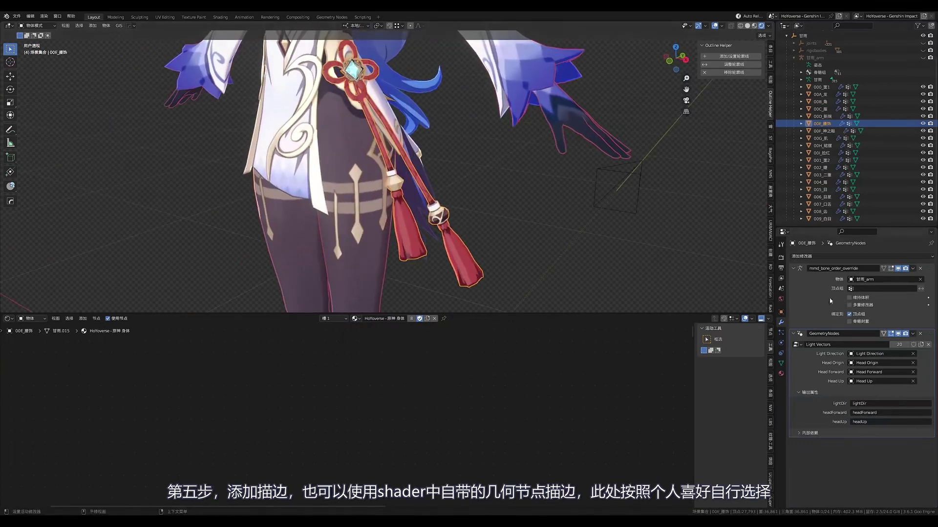
Step: Add an outline to 00E_腰饰 with high-quality (高质量) normals enabled
{"action": "left_click", "coordinate": [725, 56]}
{"action": "scroll", "coordinate": [844, 412], "scroll_direction": "down", "scroll_amount": 3}
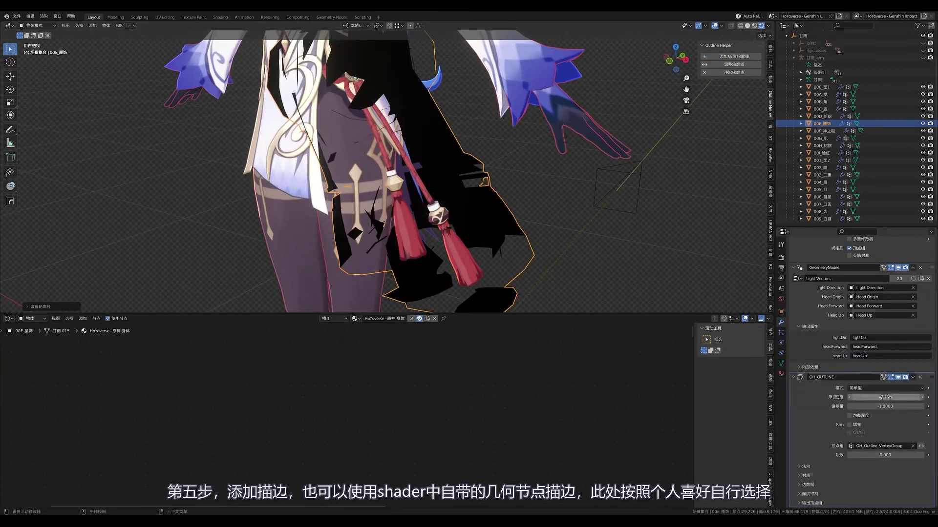
{"action": "scroll", "coordinate": [840, 442], "scroll_direction": "down", "scroll_amount": 1}
{"action": "left_click", "coordinate": [844, 446]}
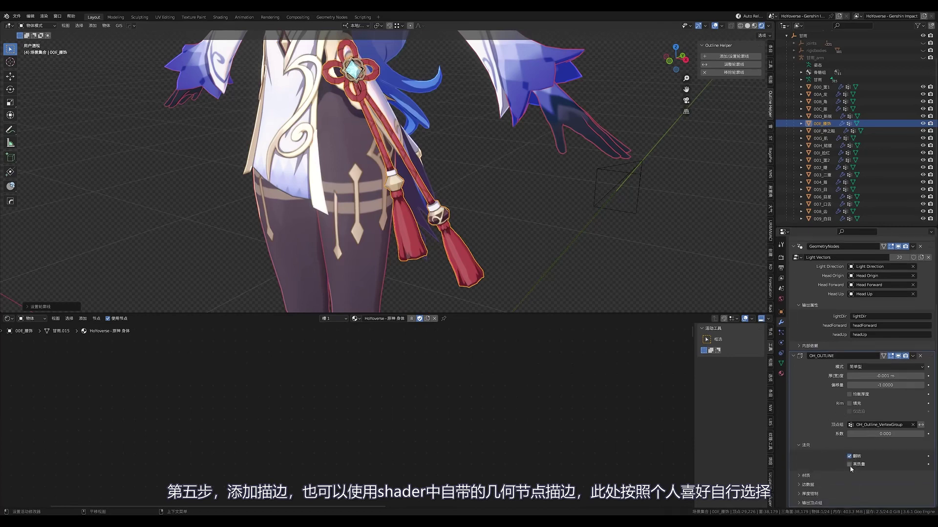
{"action": "left_click", "coordinate": [849, 464]}
{"action": "scroll", "coordinate": [471, 136], "scroll_direction": "down", "scroll_amount": 6}
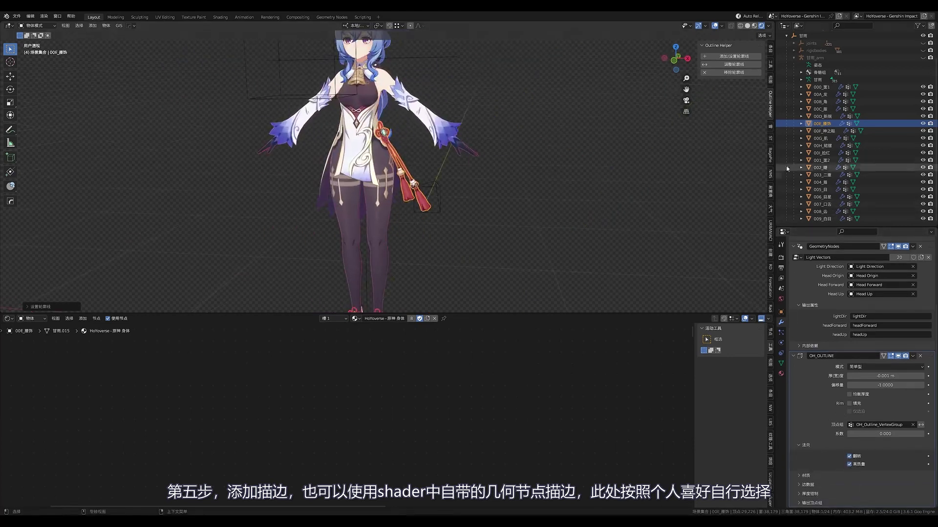
{"action": "left_click", "coordinate": [839, 140]}
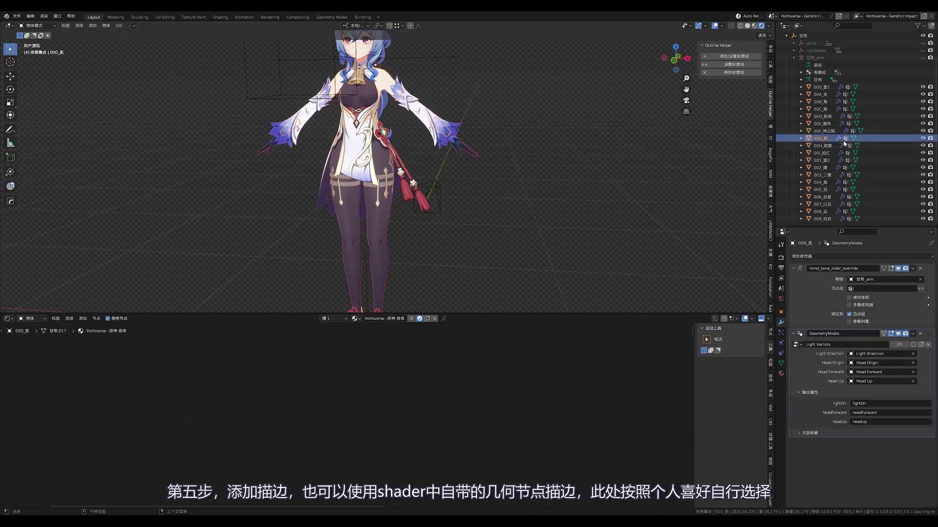
Step: Outline the skin 00G_肌 at -0.001 m and assign body skin otl to its outline slot
{"action": "scroll", "coordinate": [606, 129], "scroll_direction": "up", "scroll_amount": 4}
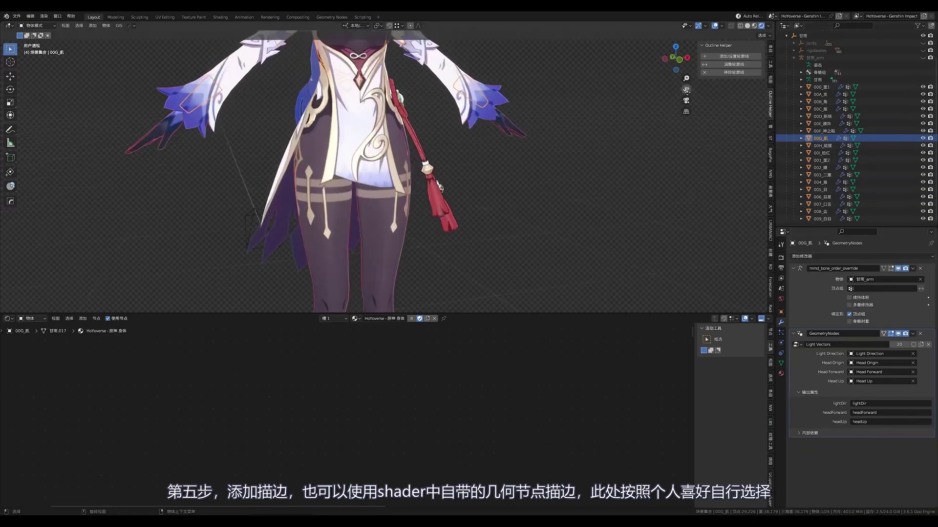
{"action": "left_click_drag", "start_coordinate": [686, 90], "coordinate": [688, 234]}
{"action": "left_click", "coordinate": [734, 56]}
{"action": "left_click_drag", "start_coordinate": [885, 463], "coordinate": [800, 461]}
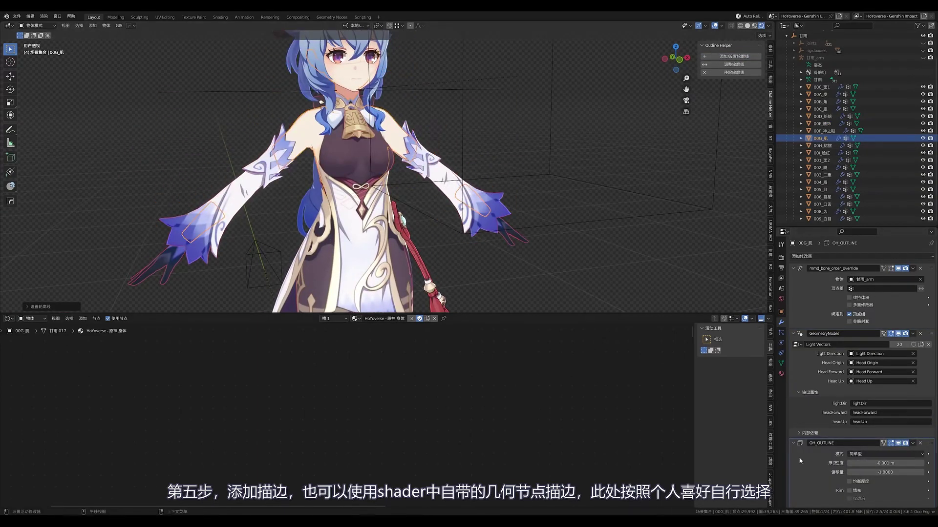
{"action": "left_click", "coordinate": [334, 341]}
{"action": "left_click", "coordinate": [355, 318]}
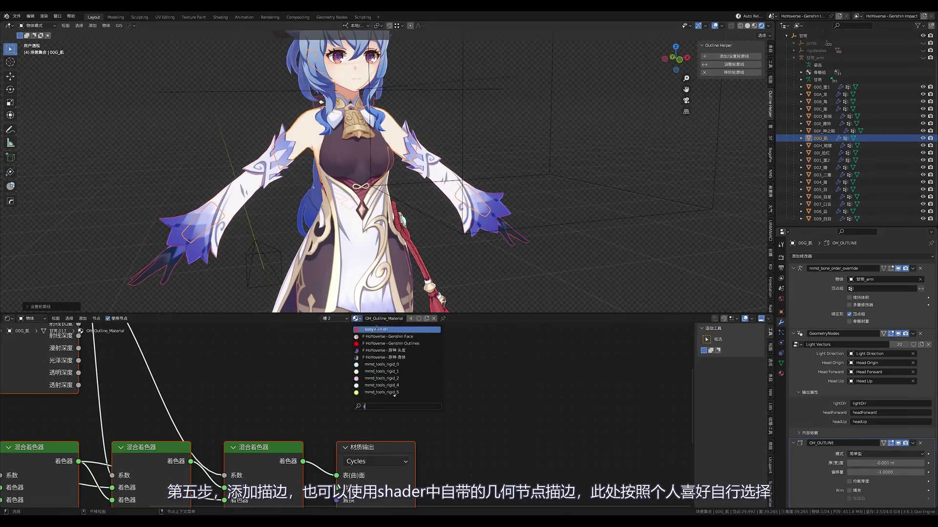
{"action": "key", "text": "Return"}
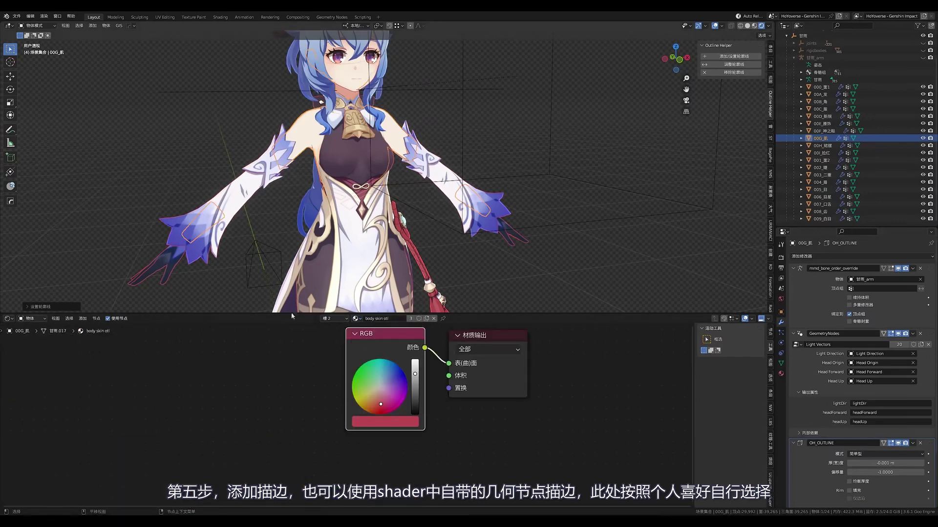
Step: Assign OH_Outline_Material to the outline slot of 00C_服
{"action": "left_click", "coordinate": [176, 259]}
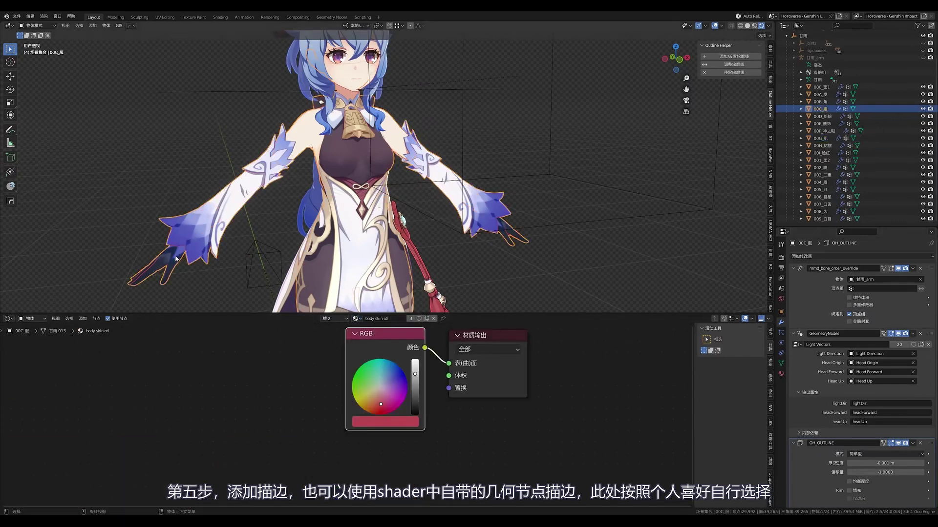
{"action": "left_click", "coordinate": [355, 318]}
{"action": "type", "text": "ou"}
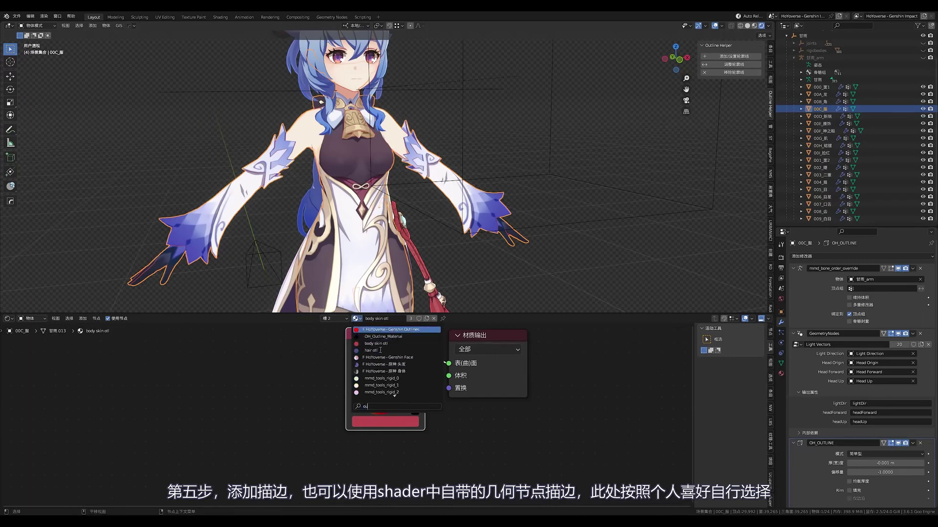
{"action": "type", "text": "OH"}
{"action": "key", "text": "Return"}
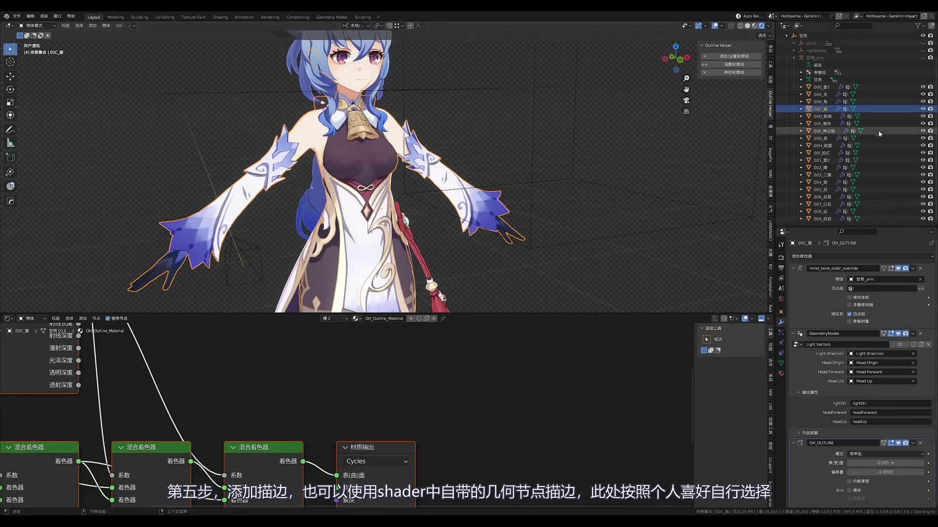
Step: Add an outline with -0.001 m thickness to the skirt 00H_裙摆
{"action": "left_click", "coordinate": [918, 145]}
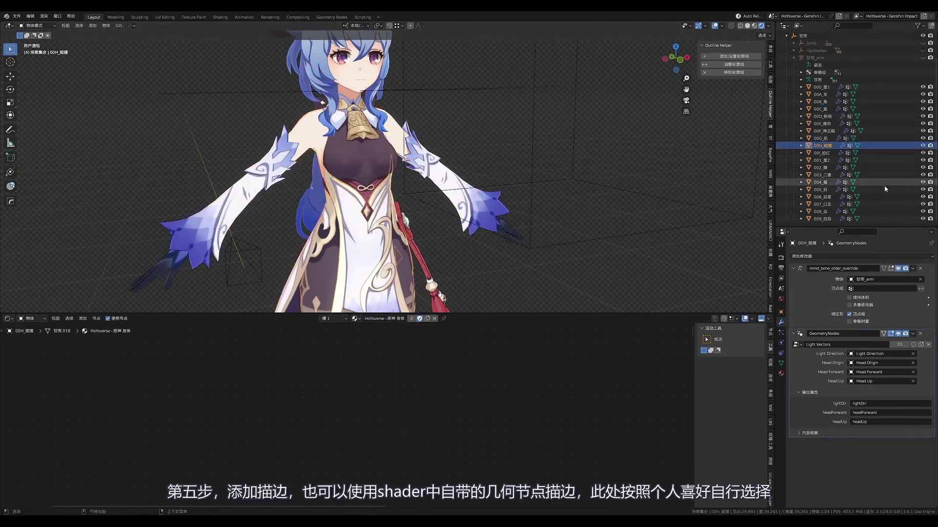
{"action": "scroll", "coordinate": [519, 205], "scroll_direction": "down", "scroll_amount": 3}
{"action": "scroll", "coordinate": [488, 220], "scroll_direction": "up", "scroll_amount": 6}
{"action": "middle_click_drag", "start_coordinate": [488, 224], "coordinate": [477, 233]}
{"action": "scroll", "coordinate": [477, 232], "scroll_direction": "down", "scroll_amount": 4}
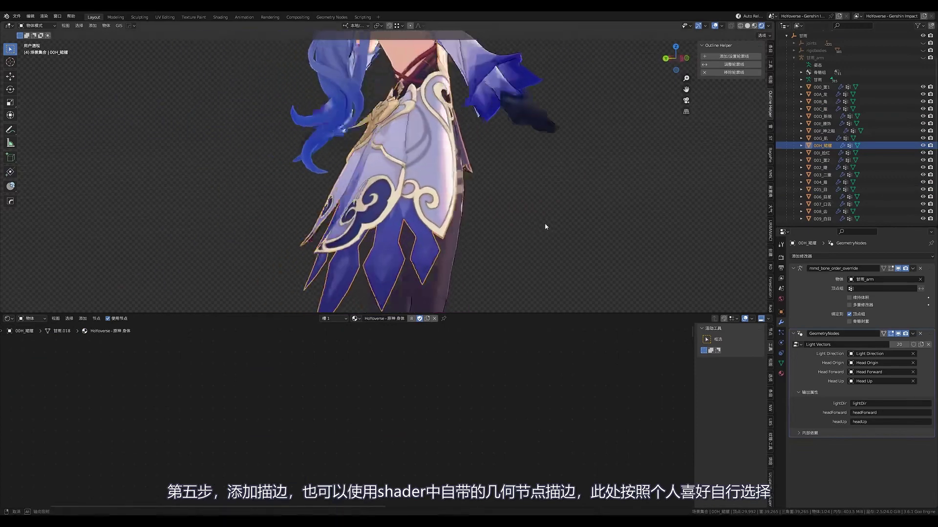
{"action": "scroll", "coordinate": [477, 233], "scroll_direction": "down", "scroll_amount": 1}
{"action": "left_click", "coordinate": [734, 56]}
{"action": "left_click", "coordinate": [885, 463]}
{"action": "type", "text": "-0.001"}
{"action": "key", "text": "Return"}
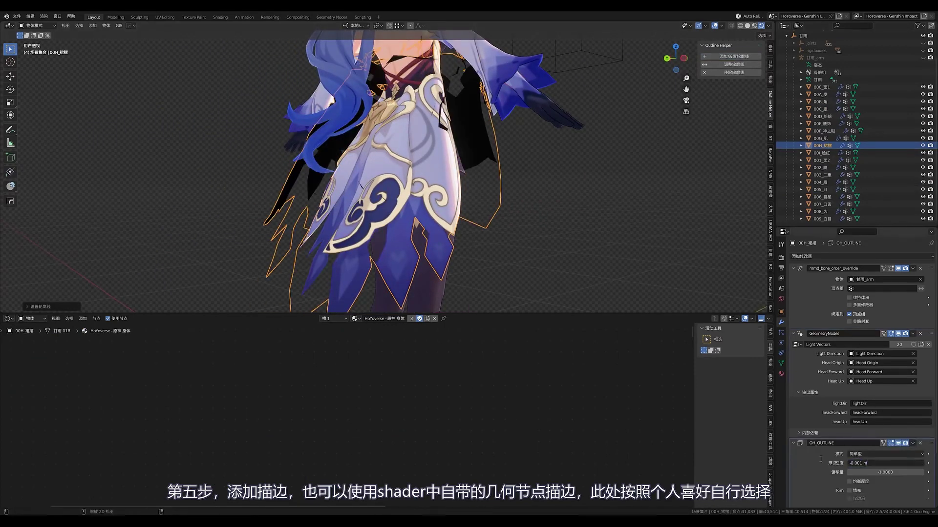
{"action": "scroll", "coordinate": [854, 464], "scroll_direction": "down", "scroll_amount": 3}
{"action": "scroll", "coordinate": [853, 466], "scroll_direction": "down", "scroll_amount": 1}
{"action": "scroll", "coordinate": [440, 171], "scroll_direction": "down", "scroll_amount": 3}
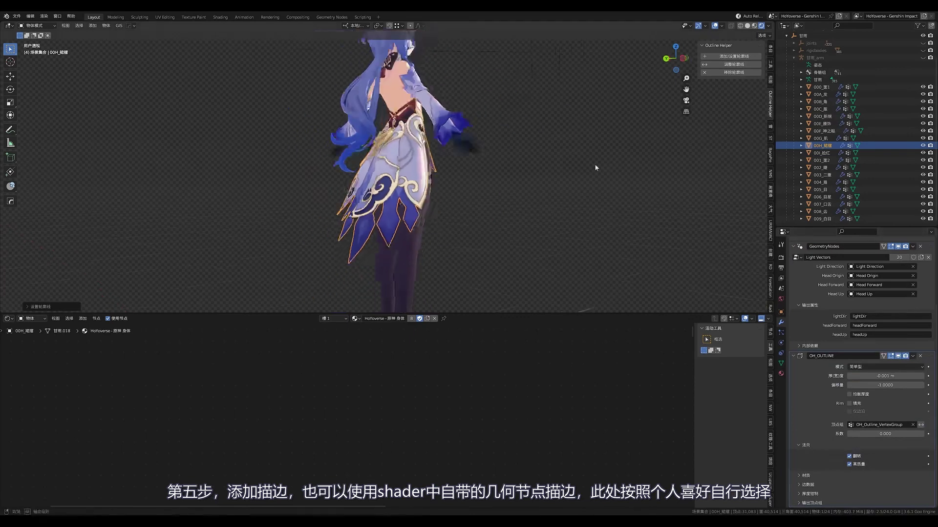
Step: Select the blush object 00I_脸红 and step the selection down to 009_白目
{"action": "left_click", "coordinate": [822, 152]}
{"action": "middle_click_drag", "start_coordinate": [440, 171], "coordinate": [488, 171]}
{"action": "key", "text": "Down"}
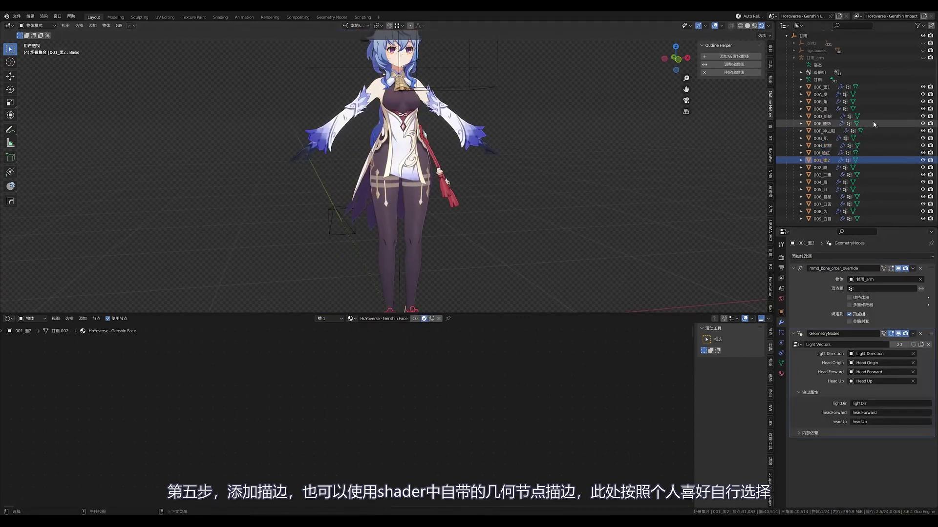
{"action": "key", "text": "Down"}
{"action": "key", "text": "Down"}
{"action": "key", "text": "Down"}
{"action": "key", "text": "Down"}
{"action": "key", "text": "Down"}
{"action": "key", "text": "Down"}
{"action": "scroll", "coordinate": [509, 234], "scroll_direction": "up", "scroll_amount": 2}
{"action": "scroll", "coordinate": [509, 234], "scroll_direction": "up", "scroll_amount": 2}
Step: Inspect the skirt's body material nodes, then shrink the node editor to show the whole character
{"action": "left_click", "coordinate": [508, 234]}
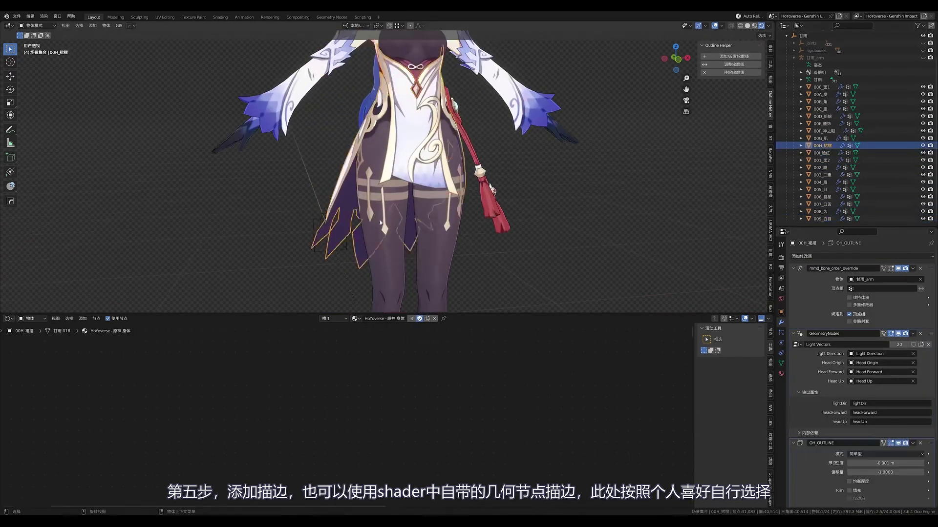
{"action": "middle_click_drag", "start_coordinate": [527, 388], "coordinate": [404, 422]}
{"action": "scroll", "coordinate": [405, 422], "scroll_direction": "up", "scroll_amount": 3}
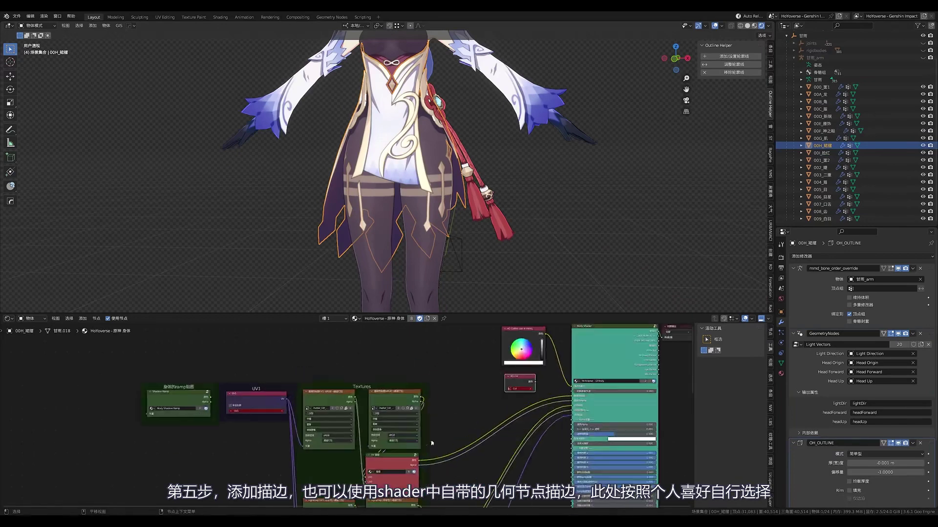
{"action": "scroll", "coordinate": [405, 422], "scroll_direction": "up", "scroll_amount": 3}
{"action": "scroll", "coordinate": [393, 308], "scroll_direction": "down", "scroll_amount": 4}
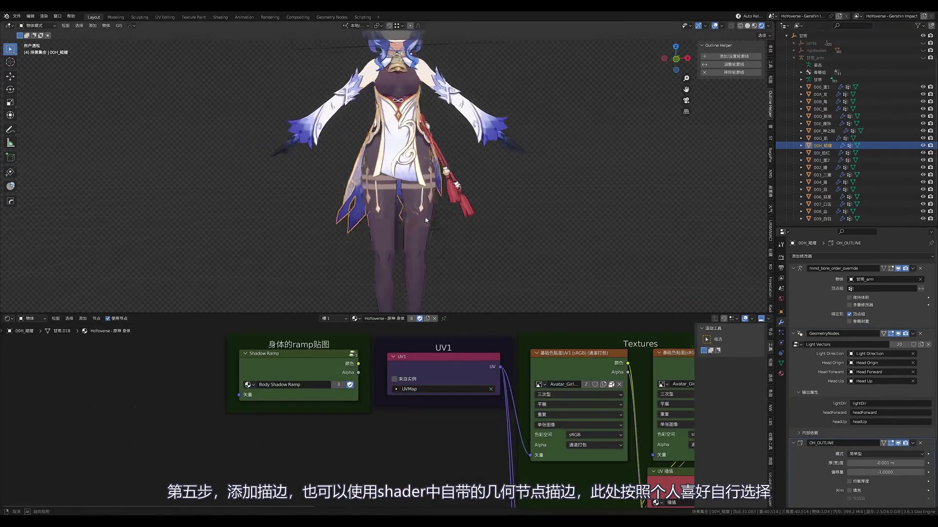
{"action": "left_click_drag", "start_coordinate": [448, 313], "coordinate": [448, 499]}
Step: Orbit around the character, deselect everything, and select the hair object 00A_发
{"action": "scroll", "coordinate": [490, 282], "scroll_direction": "up", "scroll_amount": 1}
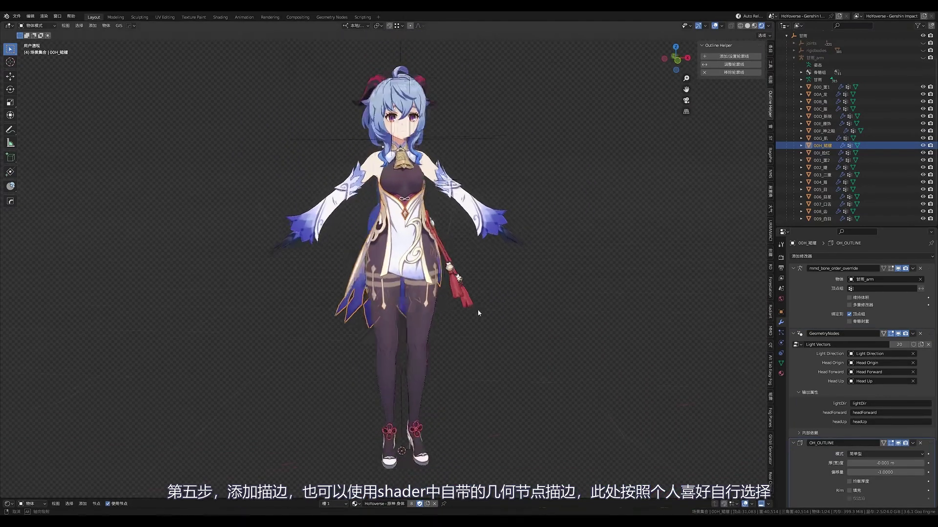
{"action": "scroll", "coordinate": [489, 282], "scroll_direction": "up", "scroll_amount": 1}
{"action": "scroll", "coordinate": [537, 215], "scroll_direction": "up", "scroll_amount": 3}
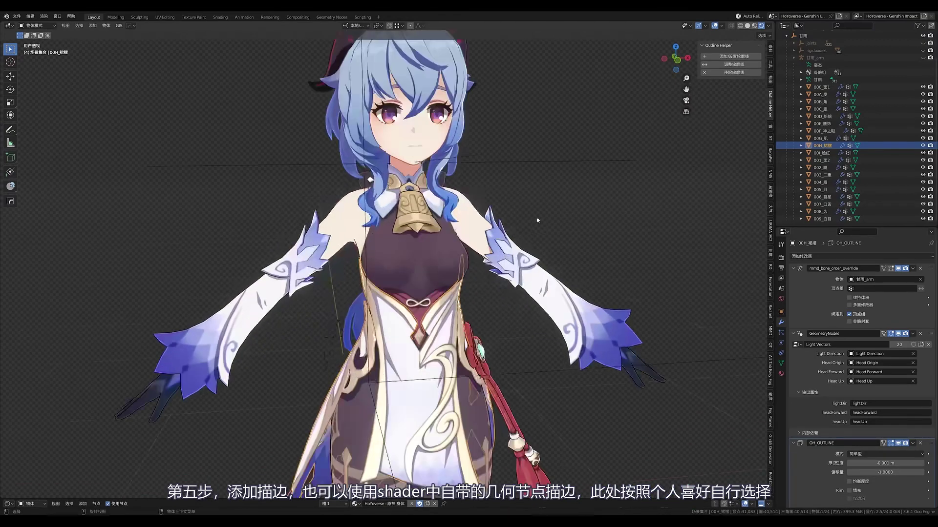
{"action": "middle_click_drag", "start_coordinate": [527, 210], "coordinate": [542, 244]}
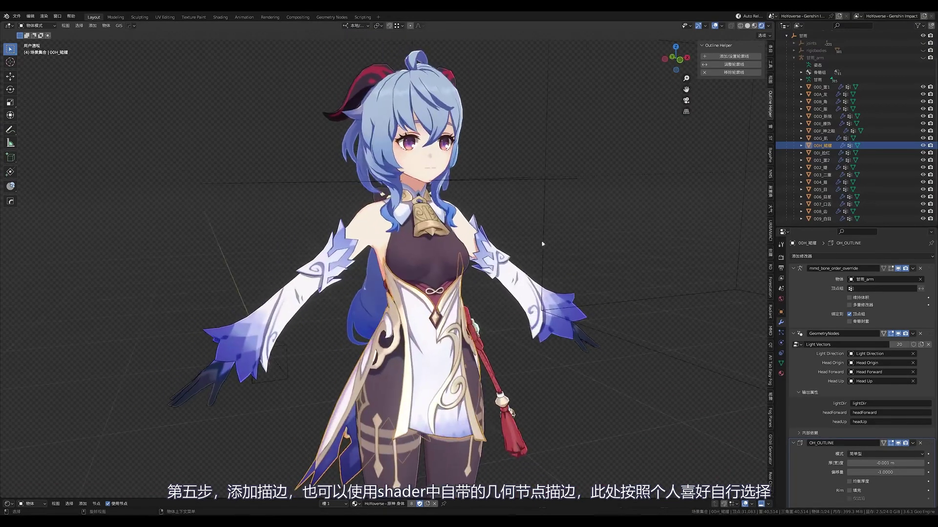
{"action": "key", "text": "alt+a"}
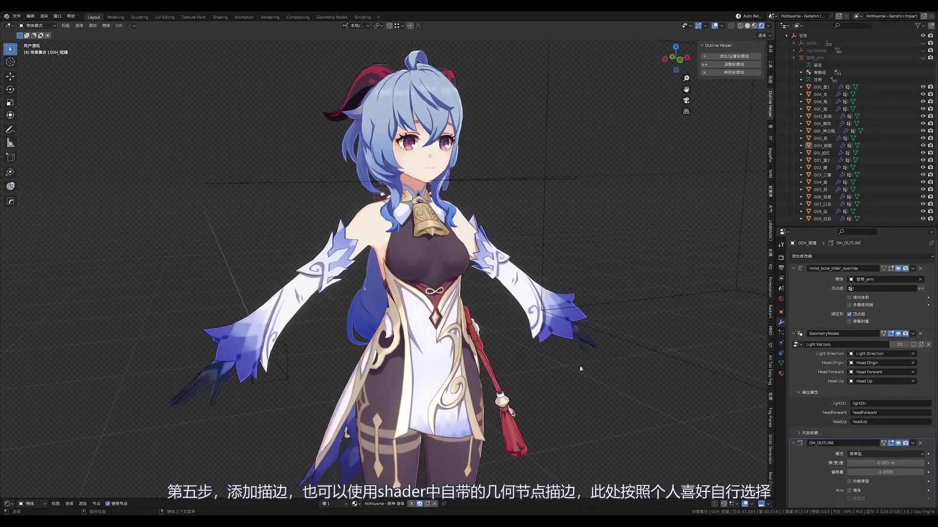
{"action": "mouse_move", "coordinate": [536, 324]}
{"action": "middle_mouse_down"}
{"action": "mouse_move", "coordinate": [486, 336]}
{"action": "mouse_move", "coordinate": [533, 290]}
{"action": "middle_mouse_up"}
{"action": "scroll", "coordinate": [487, 336], "scroll_direction": "down", "scroll_amount": 4}
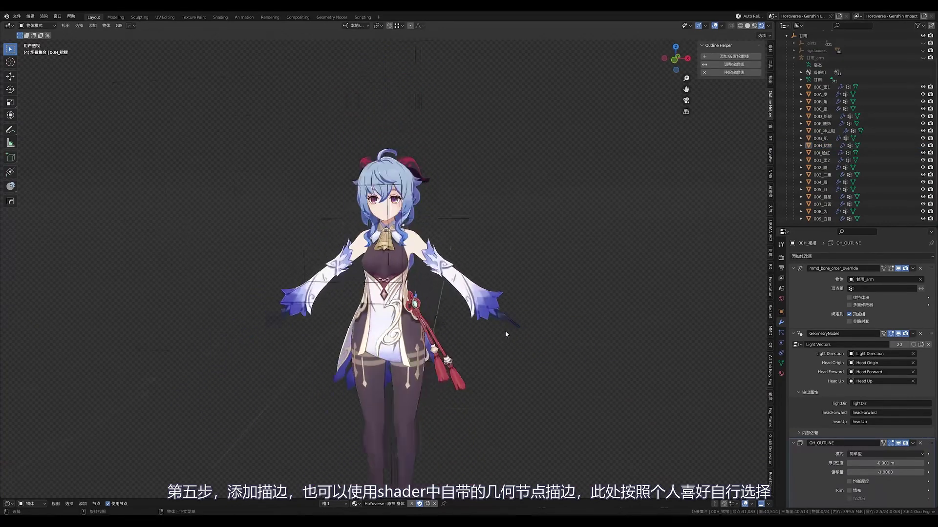
{"action": "scroll", "coordinate": [630, 157], "scroll_direction": "up", "scroll_amount": 3}
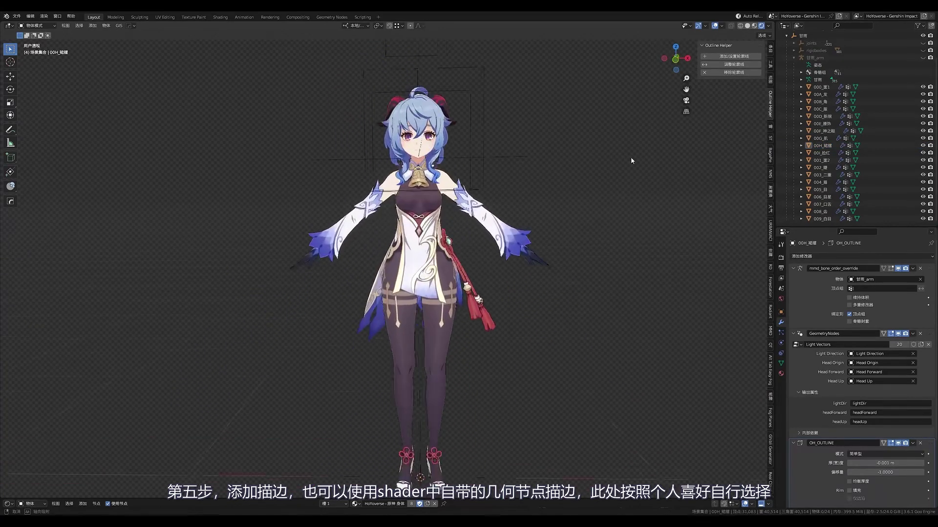
{"action": "middle_click_drag", "start_coordinate": [631, 157], "coordinate": [635, 161]}
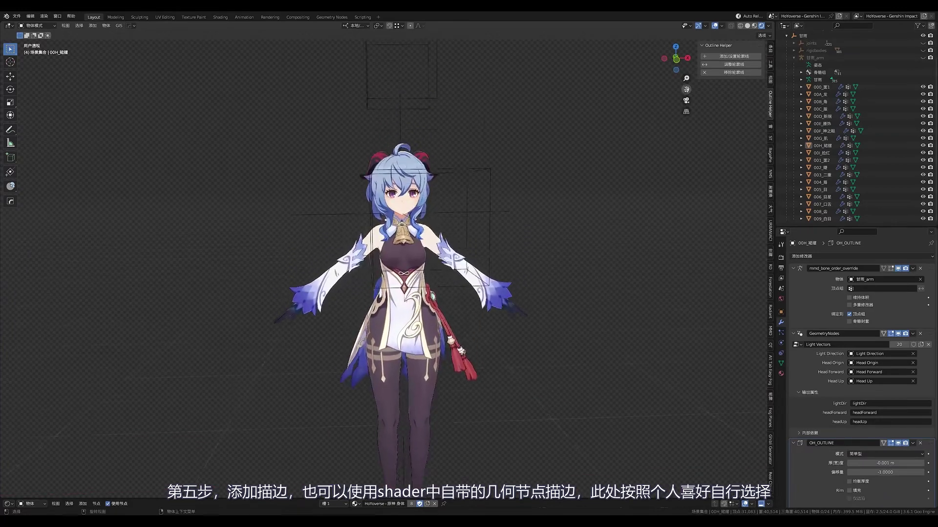
{"action": "scroll", "coordinate": [538, 201], "scroll_direction": "up", "scroll_amount": 2}
{"action": "scroll", "coordinate": [538, 200], "scroll_direction": "up", "scroll_amount": 2}
{"action": "middle_click_drag", "start_coordinate": [541, 201], "coordinate": [439, 253]}
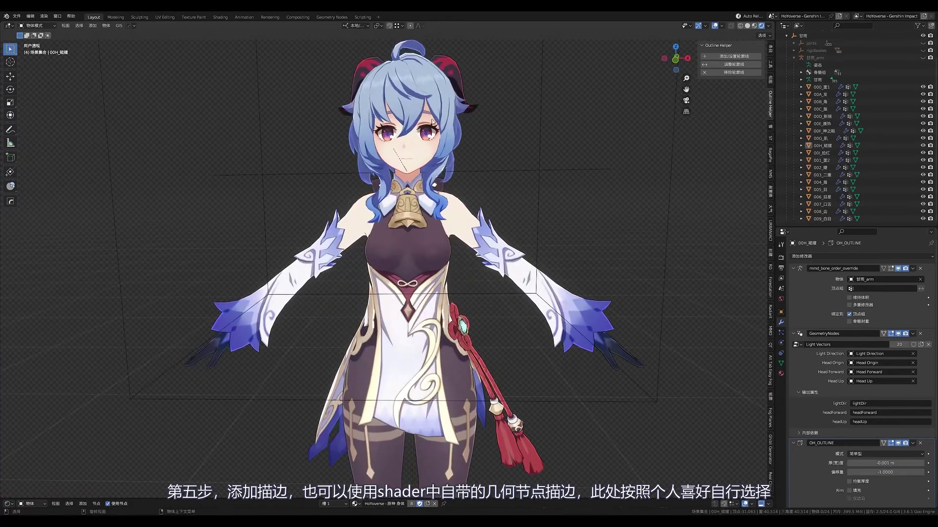
{"action": "left_click", "coordinate": [376, 205]}
Step: Enlarge the shader editor to half the screen and frame the HoYoverse - 原神 头发 hair material
{"action": "left_click", "coordinate": [296, 498]}
{"action": "left_click_drag", "start_coordinate": [296, 501], "coordinate": [381, 230]}
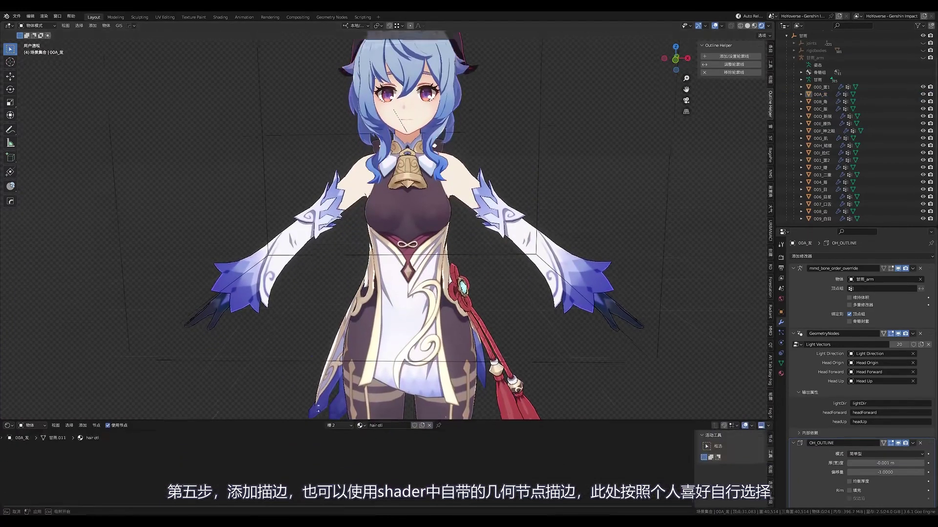
{"action": "key", "text": "Home"}
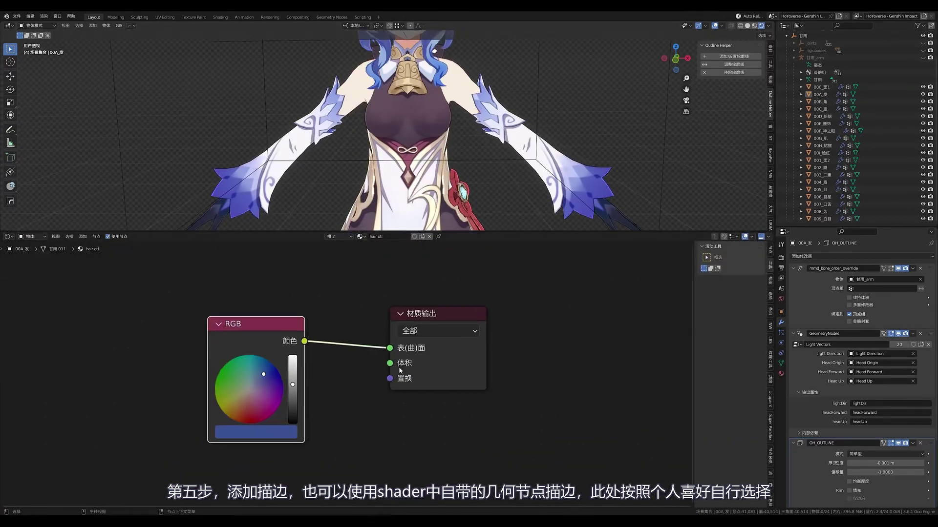
{"action": "left_click", "coordinate": [334, 252]}
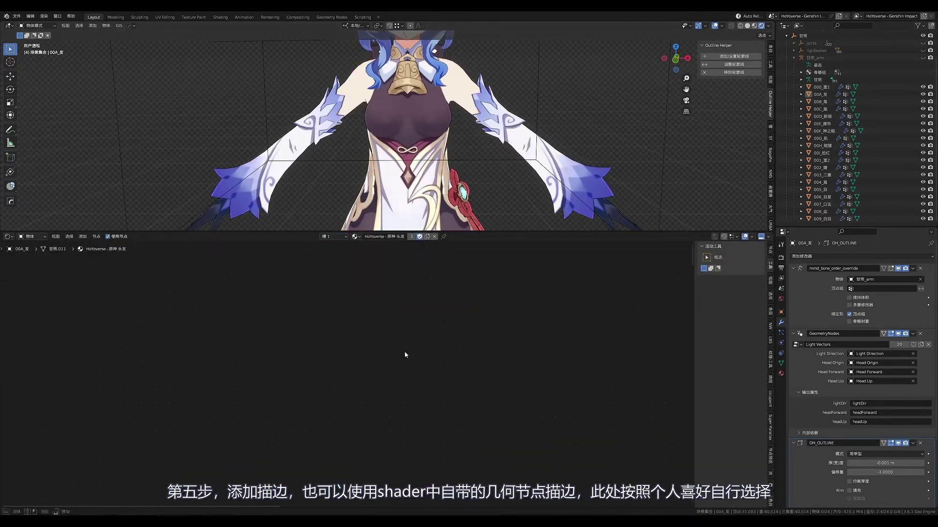
{"action": "key", "text": "Home"}
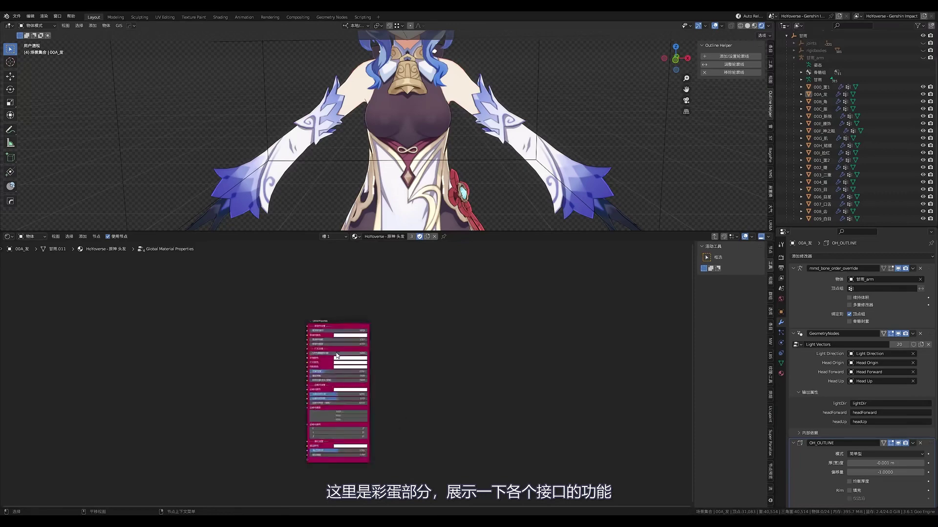
Step: Orbit, pan and zoom the viewport in on the character's head
{"action": "scroll", "coordinate": [395, 420], "scroll_direction": "up", "scroll_amount": 6}
{"action": "middle_click_drag", "start_coordinate": [469, 137], "coordinate": [510, 135]}
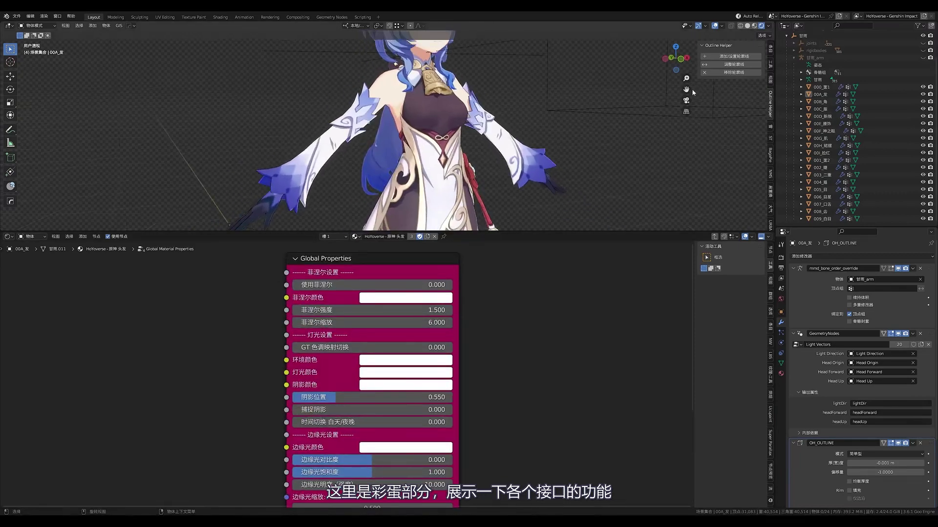
{"action": "left_click_drag", "start_coordinate": [686, 89], "coordinate": [682, 195]}
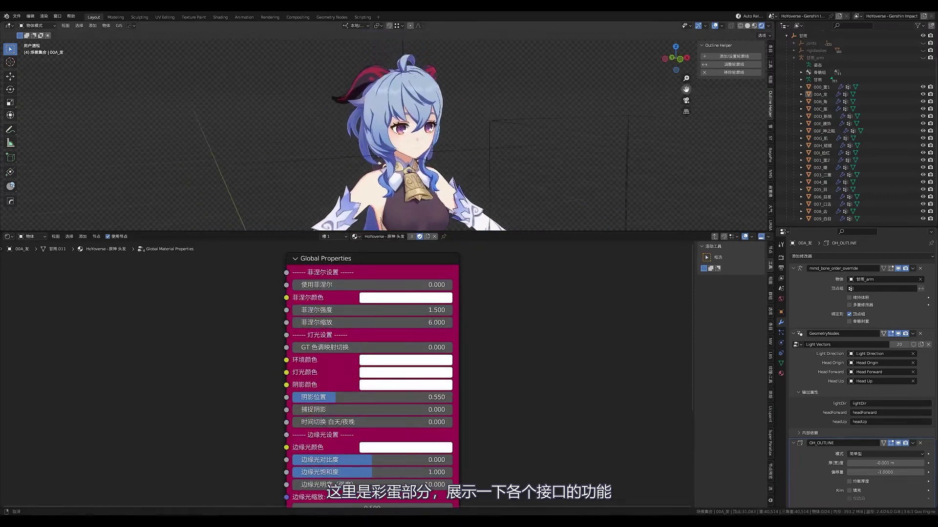
{"action": "middle_click_drag", "start_coordinate": [594, 109], "coordinate": [616, 101], "text": "ctrl"}
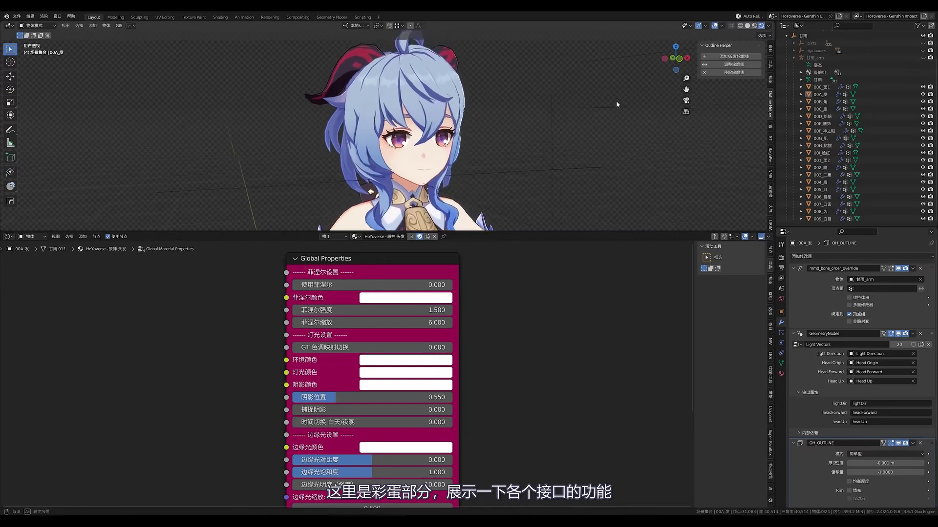
{"action": "middle_click_drag", "start_coordinate": [348, 358], "coordinate": [351, 368]}
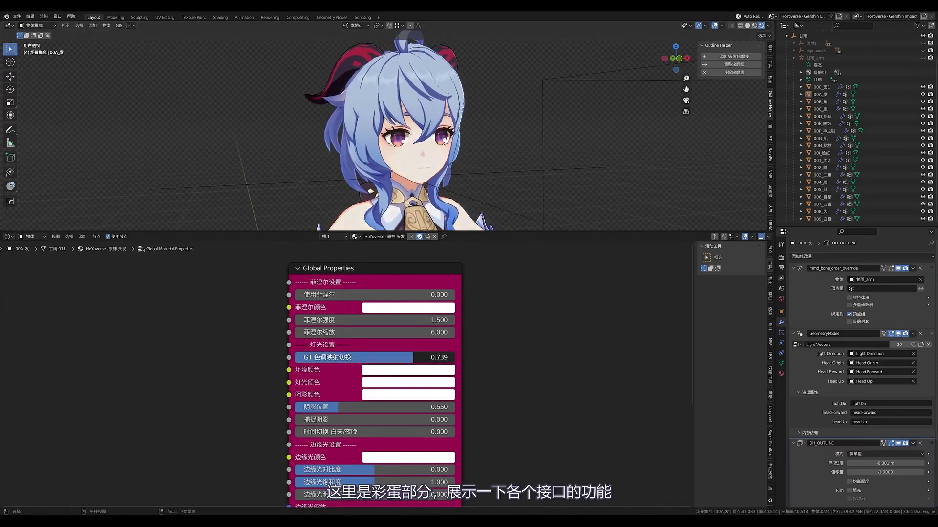
Step: Reset GT tone-mapping to 0, try fresnel at strength 10 and scale 1, then turn it off
{"action": "key", "text": "Return"}
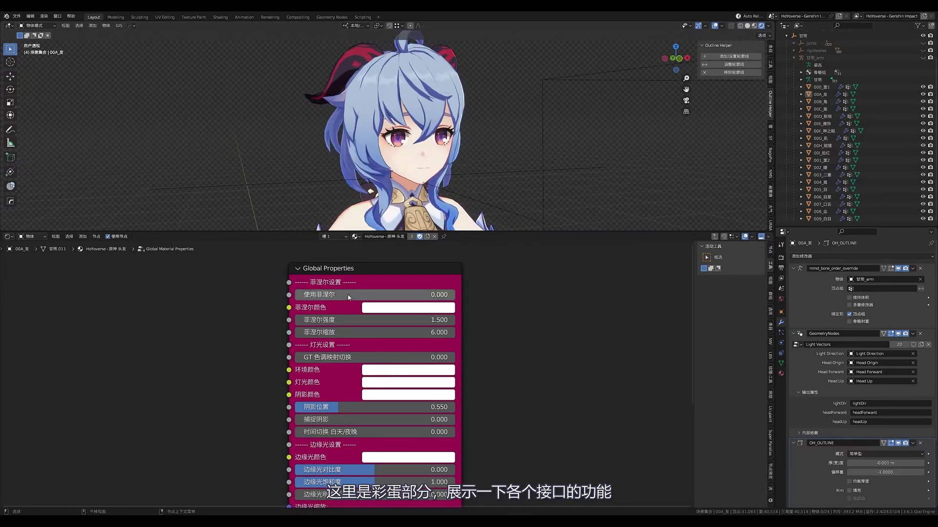
{"action": "type", "text": "1"}
{"action": "key", "text": "Return"}
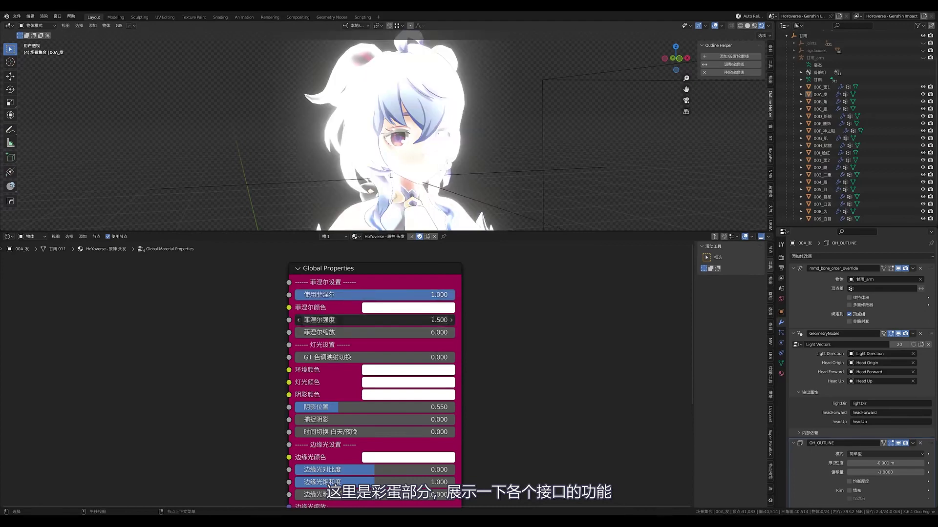
{"action": "type", "text": "10"}
{"action": "key", "text": "Return"}
{"action": "middle_click_drag", "start_coordinate": [436, 178], "coordinate": [415, 181]}
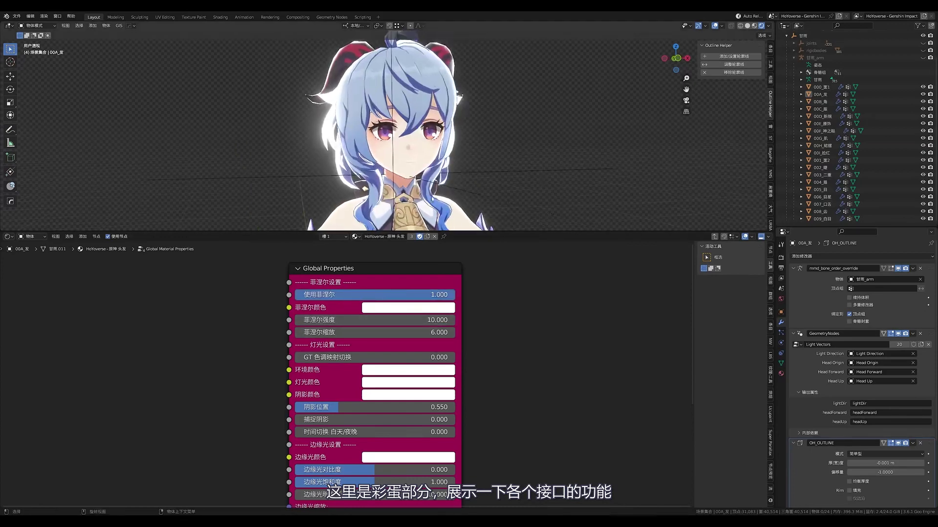
{"action": "key", "text": "Return"}
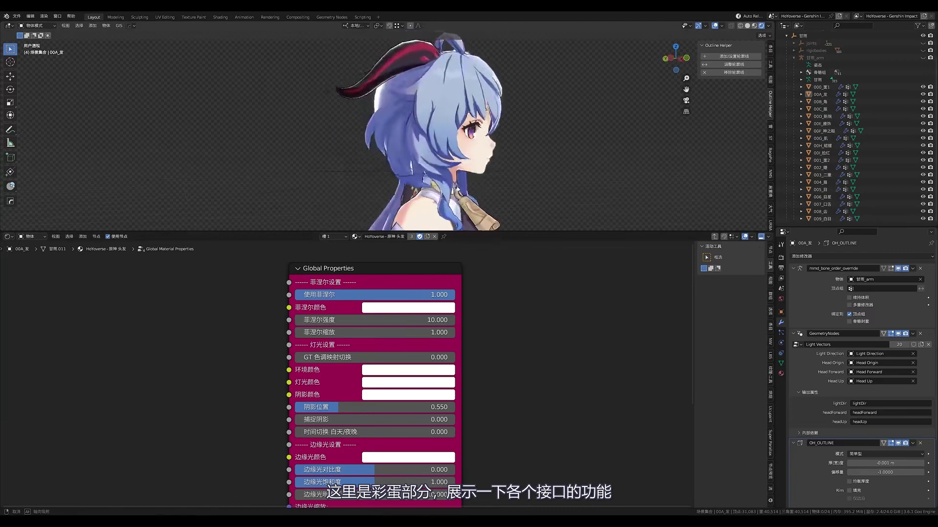
{"action": "type", "text": "0"}
{"action": "key", "text": "Return"}
{"action": "scroll", "coordinate": [453, 351], "scroll_direction": "up", "scroll_amount": 2}
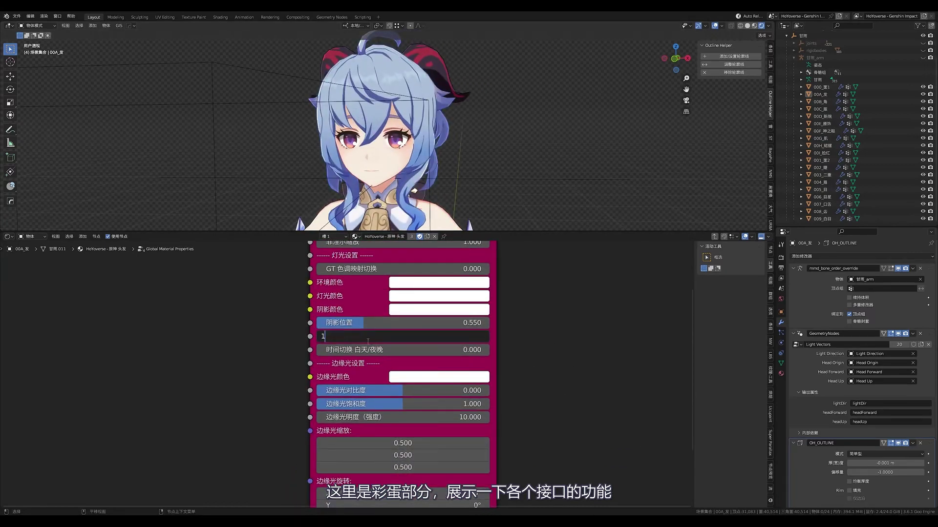
Step: Collapse the 甘雨_arm armature in the Outliner and set 捕捉阴影 to 0
{"action": "scroll", "coordinate": [488, 147], "scroll_direction": "down", "scroll_amount": 5}
{"action": "middle_click_drag", "start_coordinate": [538, 122], "coordinate": [724, 78]}
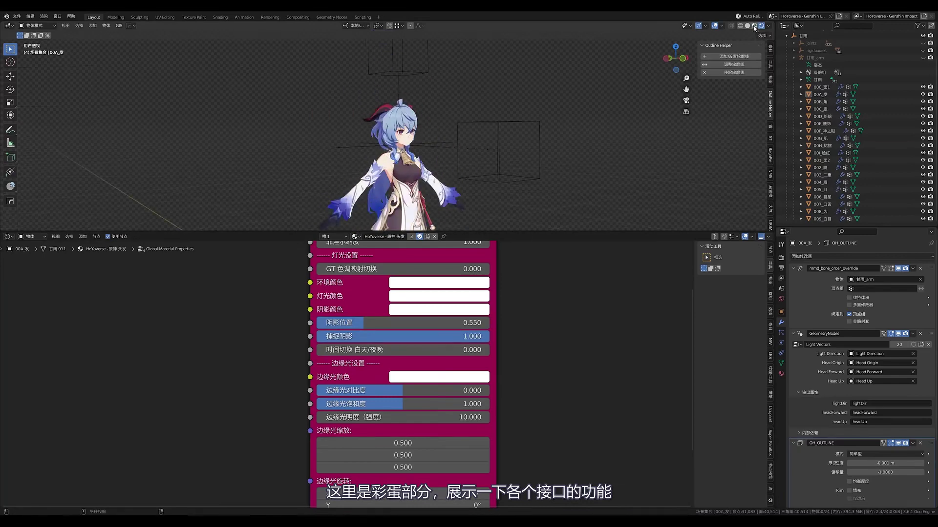
{"action": "middle_click_drag", "start_coordinate": [562, 137], "coordinate": [582, 136]}
{"action": "left_click", "coordinate": [794, 58]}
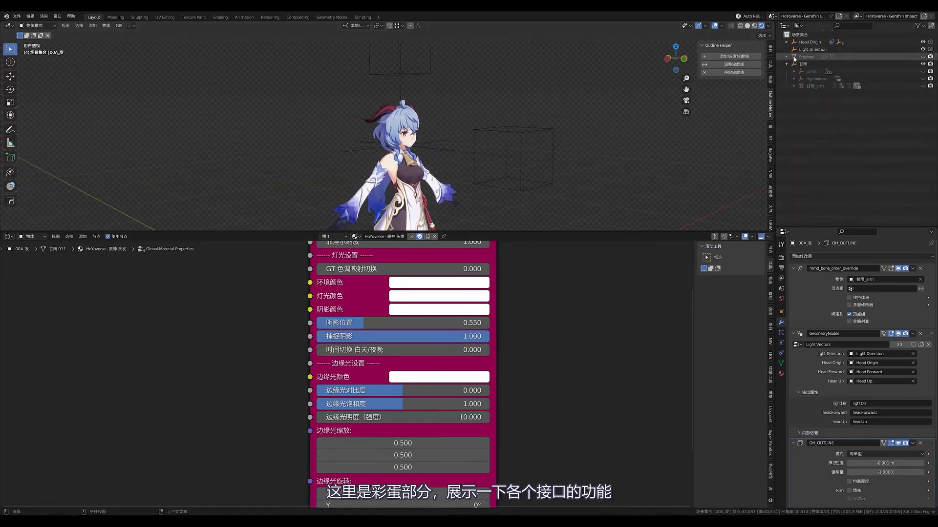
{"action": "double_click", "coordinate": [351, 342]}
{"action": "type", "text": "0"}
Step: Set the 时间切换 白天/夜晚 day/night switch to 1, then back to 0
{"action": "scroll", "coordinate": [423, 333], "scroll_direction": "down", "scroll_amount": 1}
{"action": "middle_click_drag", "start_coordinate": [423, 333], "coordinate": [455, 314]}
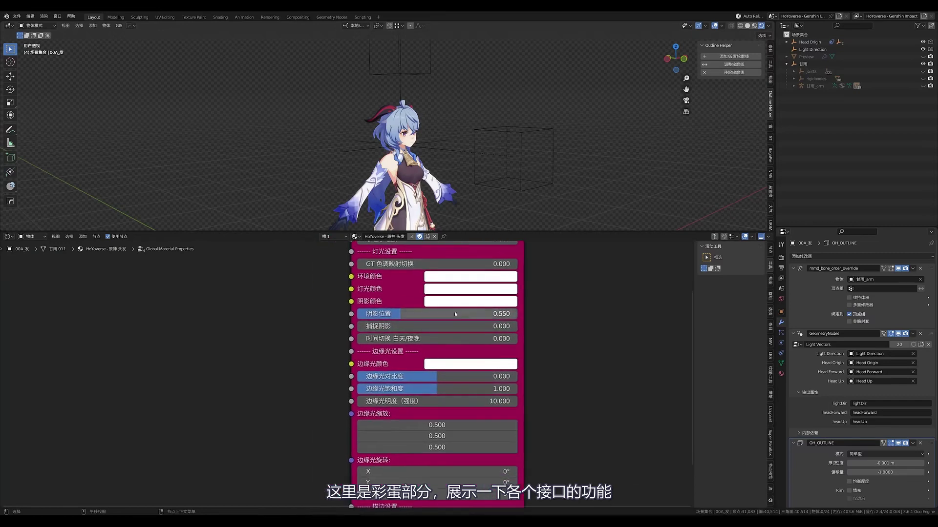
{"action": "middle_click_drag", "start_coordinate": [382, 344], "coordinate": [375, 331]}
{"action": "double_click", "coordinate": [376, 325]}
{"action": "type", "text": "1"}
{"action": "key", "text": "Return"}
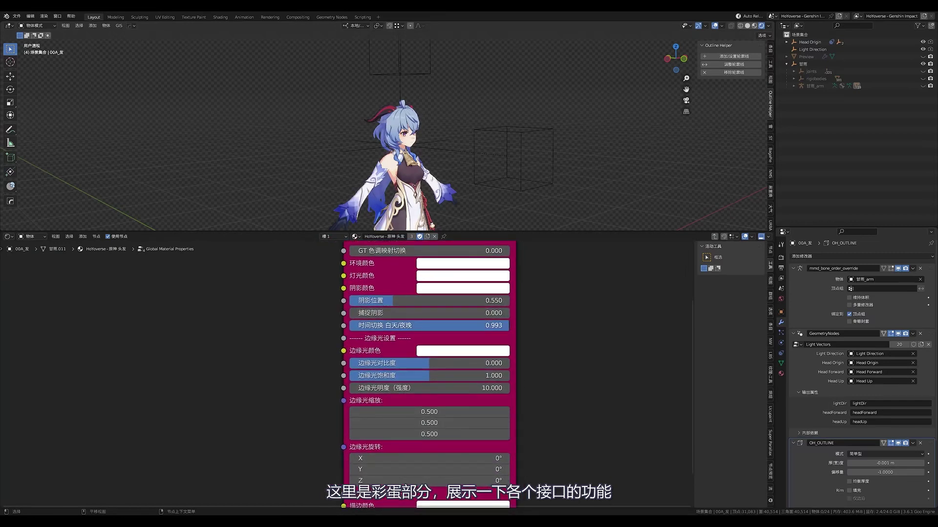
{"action": "scroll", "coordinate": [421, 184], "scroll_direction": "up", "scroll_amount": 2}
{"action": "middle_click_drag", "start_coordinate": [422, 183], "coordinate": [594, 179]}
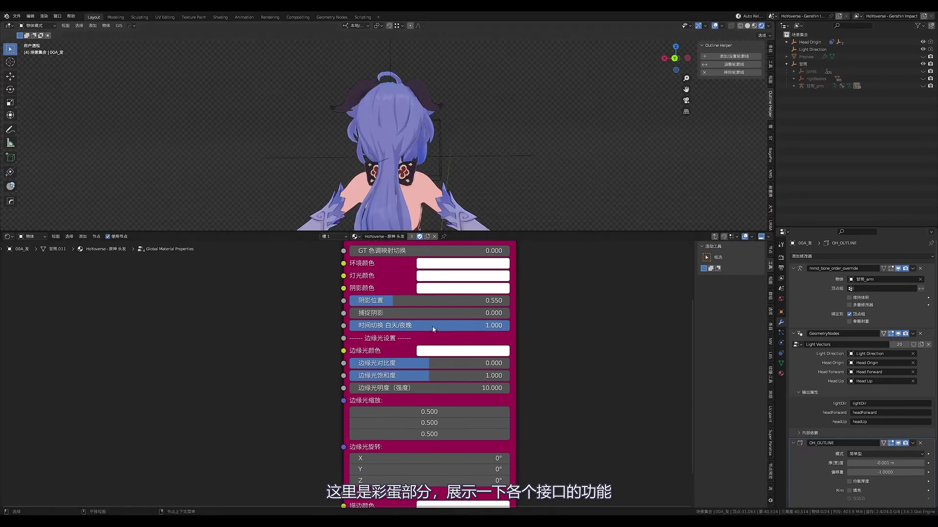
{"action": "type", "text": "0"}
{"action": "key", "text": "Return"}
{"action": "key", "text": "Return"}
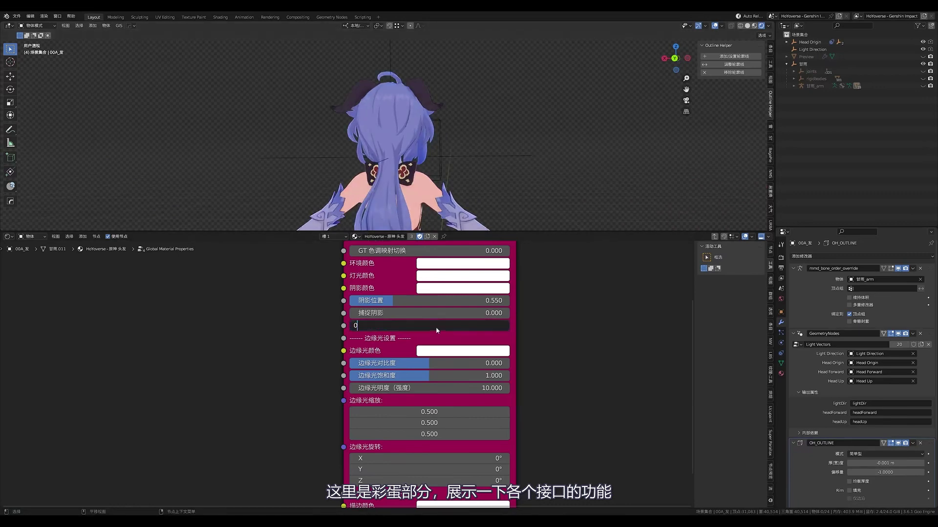
{"action": "key", "text": "ctrl+z"}
{"action": "middle_click_drag", "start_coordinate": [420, 171], "coordinate": [40, 93]}
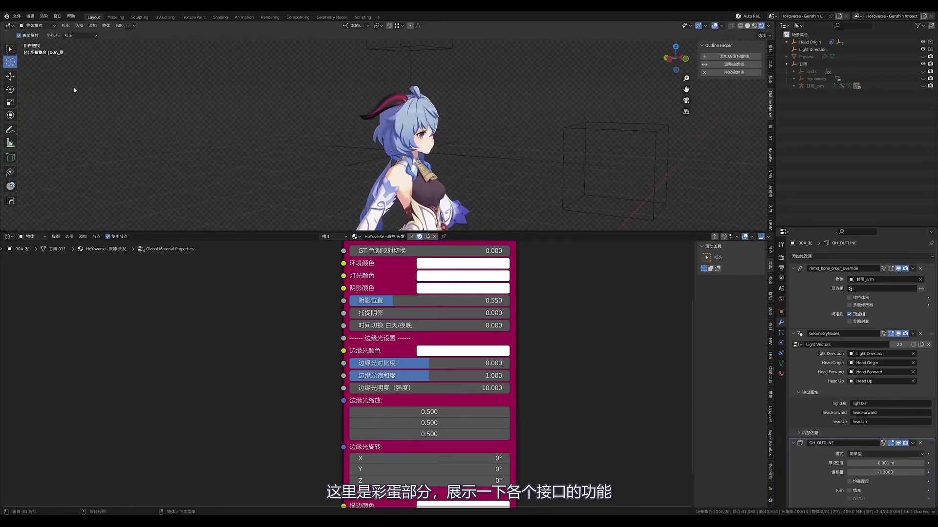
Step: Add a 0.1 m radius UV sphere and move it along X beside the character
{"action": "key", "text": "shift+a"}
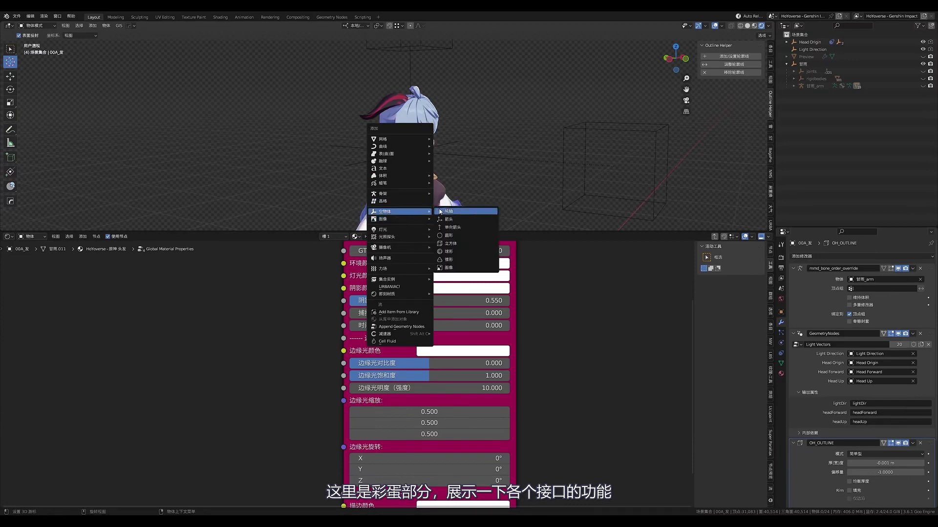
{"action": "mouse_move", "coordinate": [399, 139]}
{"action": "left_click", "coordinate": [464, 176]}
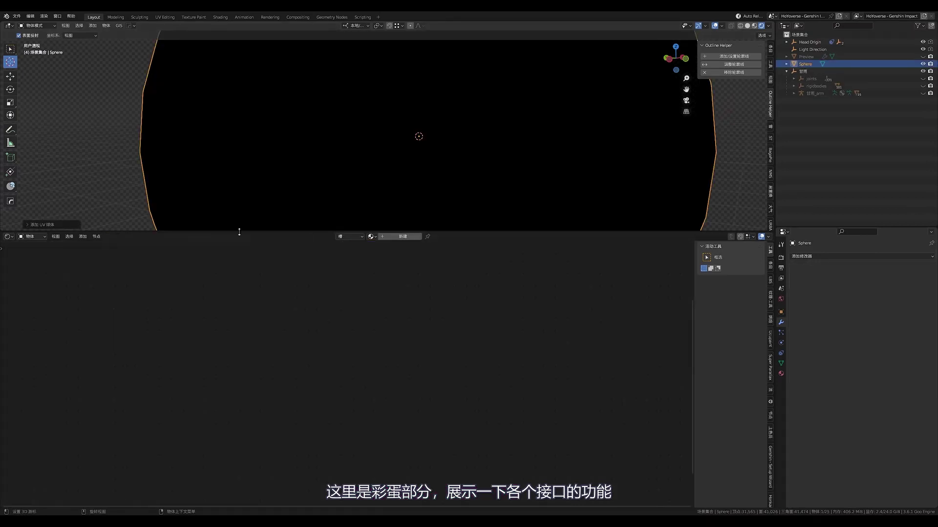
{"action": "left_click", "coordinate": [37, 225]}
{"action": "type", "text": "0.1"}
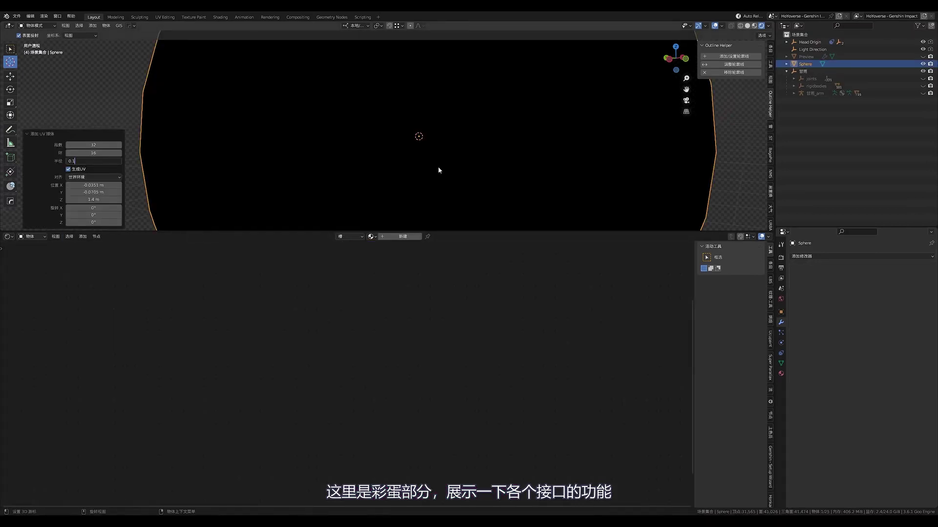
{"action": "key", "text": "Return"}
{"action": "key", "text": "g"}
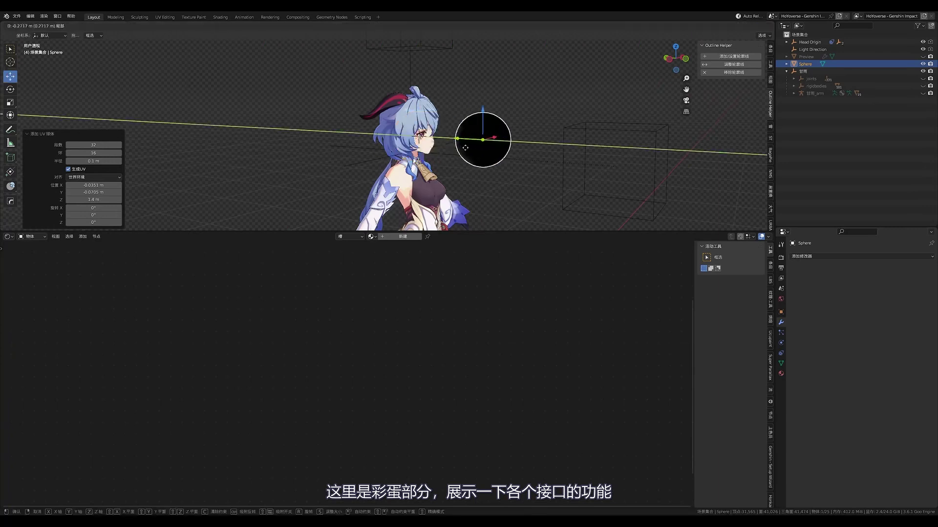
{"action": "key", "text": "x"}
{"action": "left_click", "coordinate": [491, 142]}
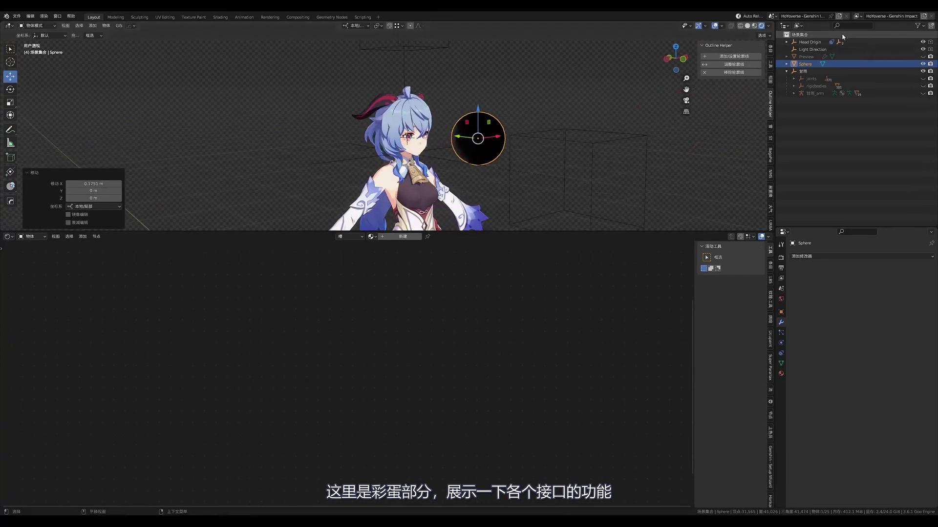
{"action": "left_click", "coordinate": [799, 35]}
Step: Add a Sun light and tilt it around its X axis
{"action": "key", "text": "shift+a"}
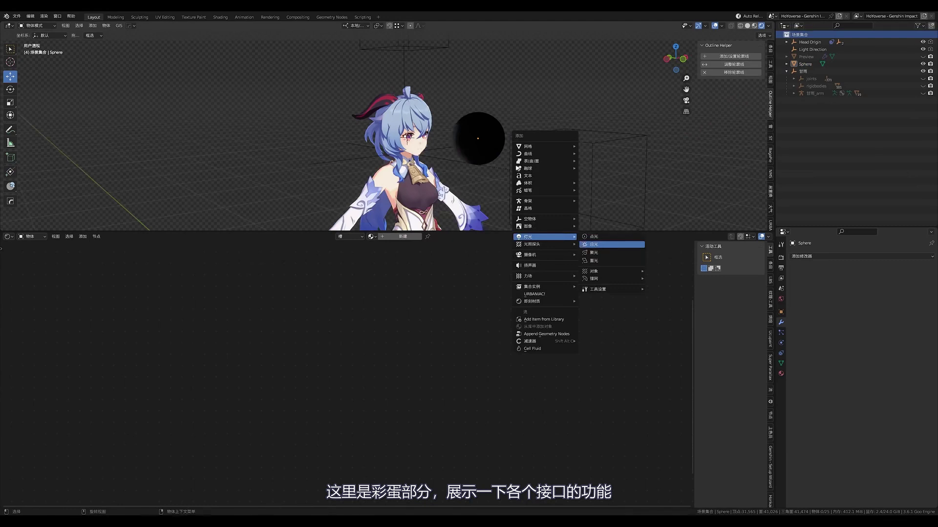
{"action": "left_click", "coordinate": [593, 244]}
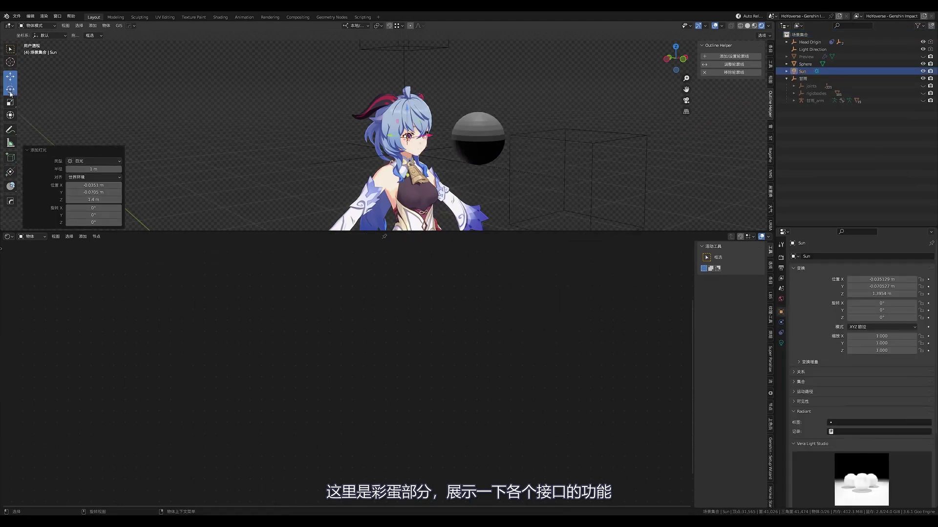
{"action": "key", "text": "r"}
{"action": "key", "text": "x"}
{"action": "key", "text": "x"}
{"action": "left_click", "coordinate": [432, 152]}
Step: Nudge the test sphere left and select the clothing mesh 00C_服
{"action": "left_click", "coordinate": [476, 139]}
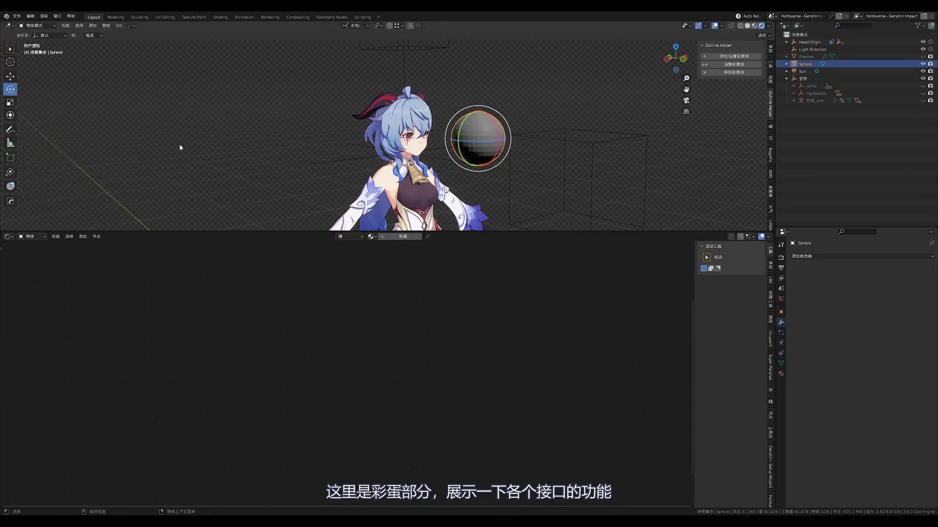
{"action": "left_click_drag", "start_coordinate": [459, 139], "coordinate": [440, 140]}
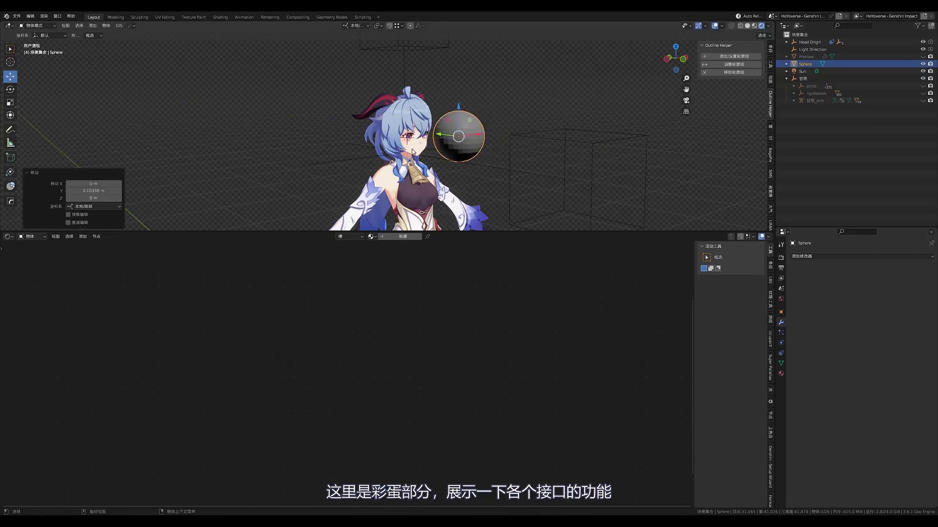
{"action": "left_click", "coordinate": [414, 151]}
{"action": "left_click", "coordinate": [438, 201]}
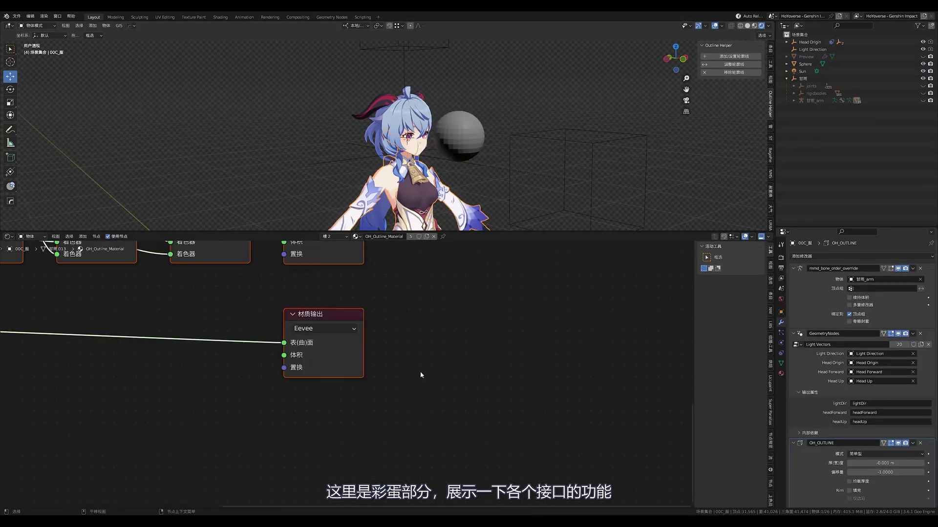
Step: Show the HoYoverse 原神 身体 body material and enter its Global Material Properties group
{"action": "key", "text": "Home"}
{"action": "left_click", "coordinate": [322, 253]}
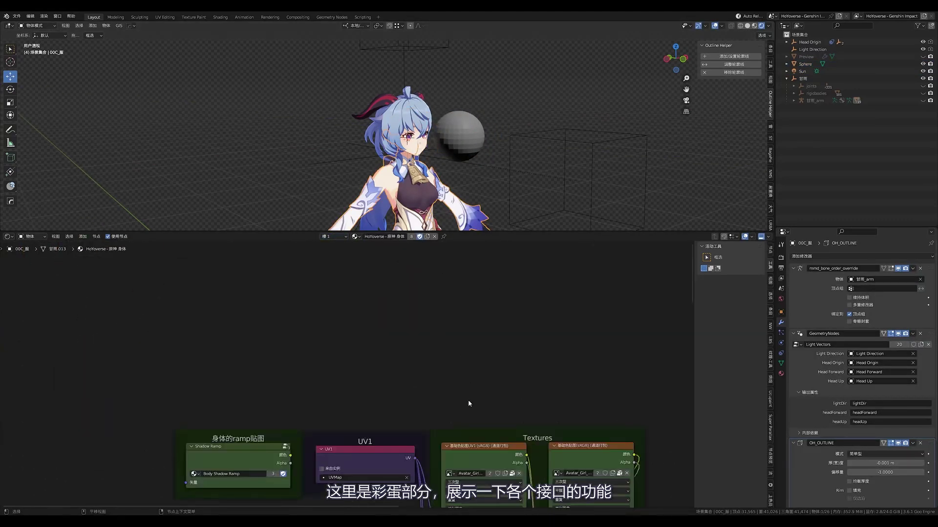
{"action": "scroll", "coordinate": [418, 413], "scroll_direction": "up", "scroll_amount": 4}
{"action": "key", "text": "Home"}
{"action": "left_click", "coordinate": [460, 346]}
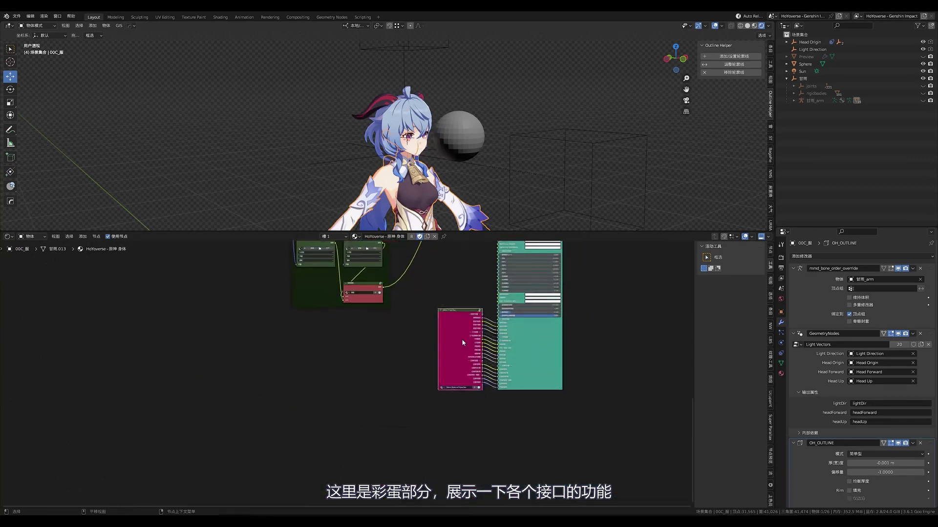
{"action": "key", "text": "Tab"}
{"action": "scroll", "coordinate": [365, 391], "scroll_direction": "up", "scroll_amount": 3}
{"action": "scroll", "coordinate": [366, 392], "scroll_direction": "up", "scroll_amount": 2}
Step: Set 捕捉阴影 to 1, move the sphere around the face to test shadows, then reset to 0
{"action": "left_click", "coordinate": [365, 392]}
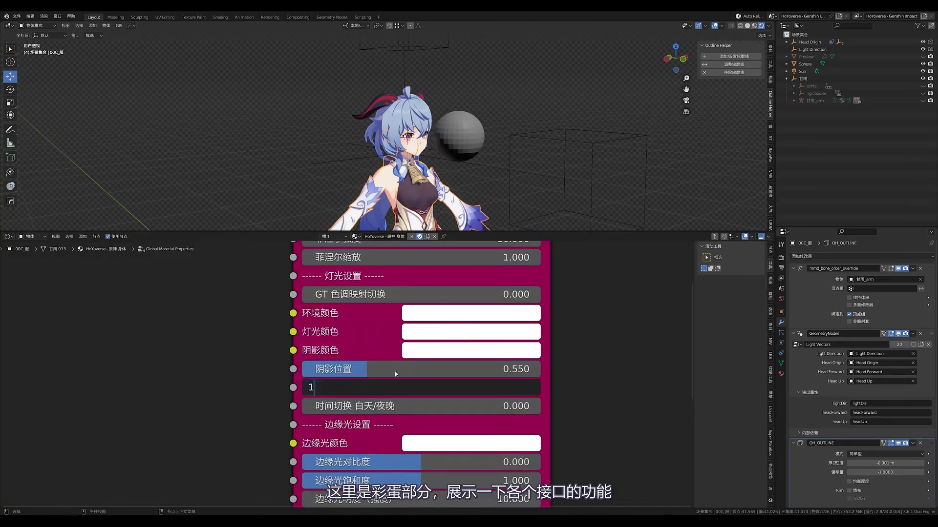
{"action": "type", "text": "1"}
{"action": "key", "text": "Return"}
{"action": "middle_click_drag", "start_coordinate": [454, 147], "coordinate": [476, 152]}
{"action": "left_click", "coordinate": [475, 155]}
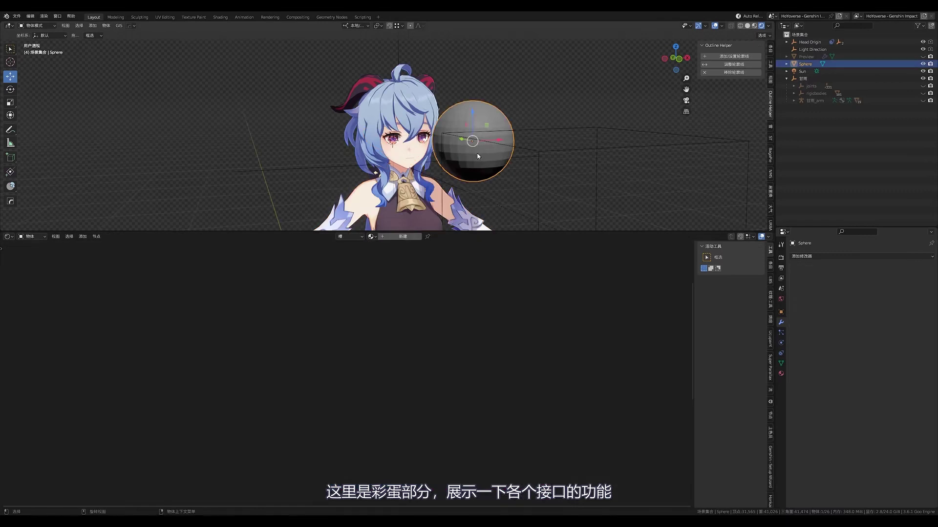
{"action": "key", "text": "g"}
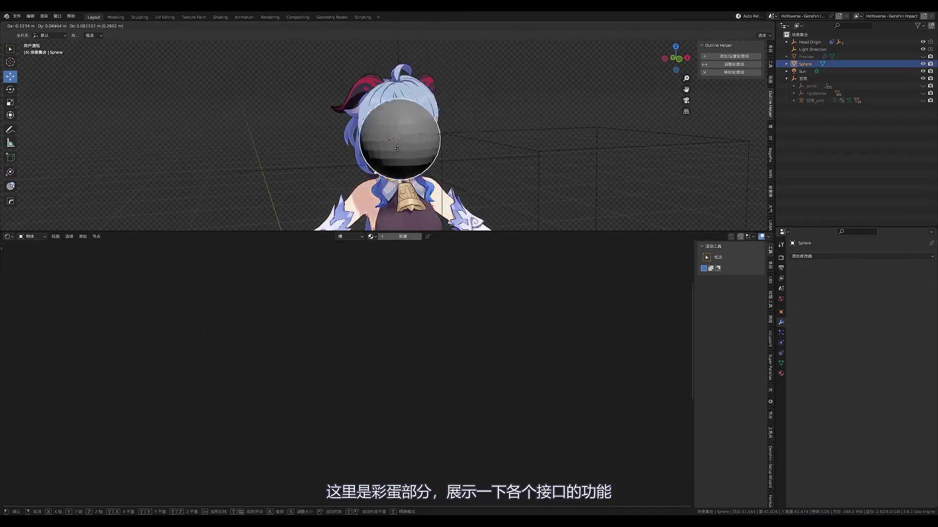
{"action": "left_click", "coordinate": [456, 123]}
{"action": "left_click", "coordinate": [399, 146]}
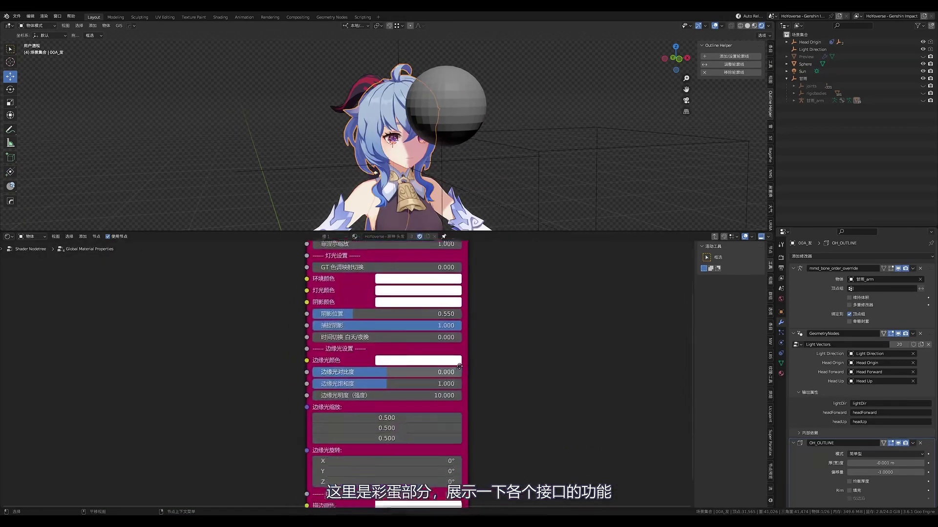
{"action": "left_click", "coordinate": [470, 128]}
{"action": "left_click_drag", "start_coordinate": [470, 129], "coordinate": [479, 132]}
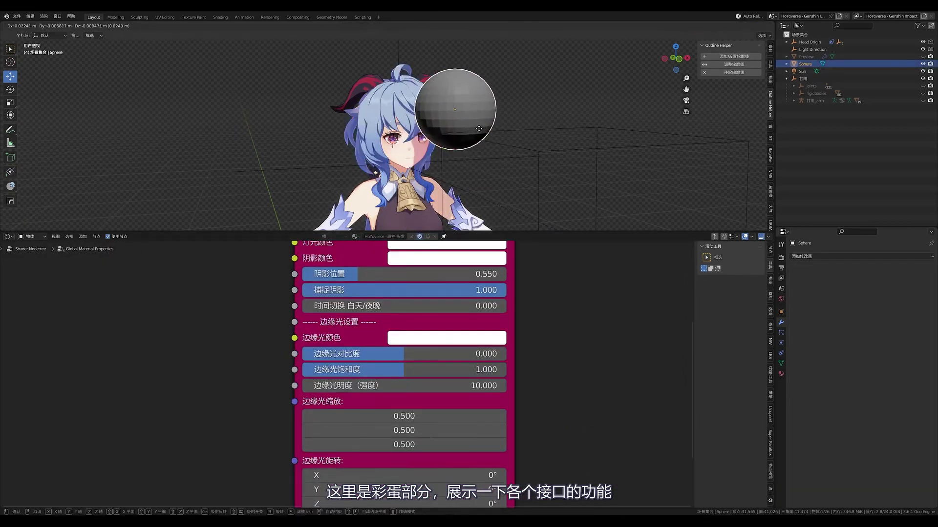
{"action": "key", "text": "BackSpace"}
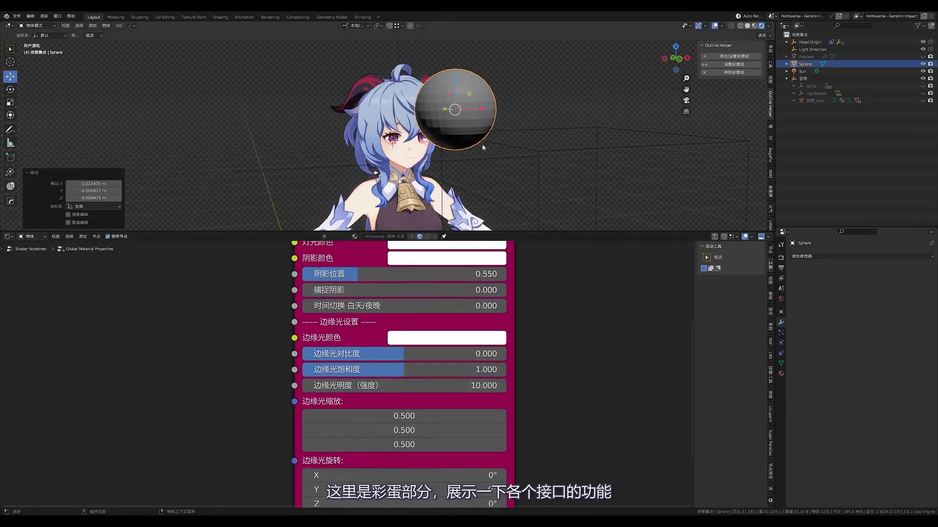
{"action": "left_click_drag", "start_coordinate": [475, 142], "coordinate": [470, 135]}
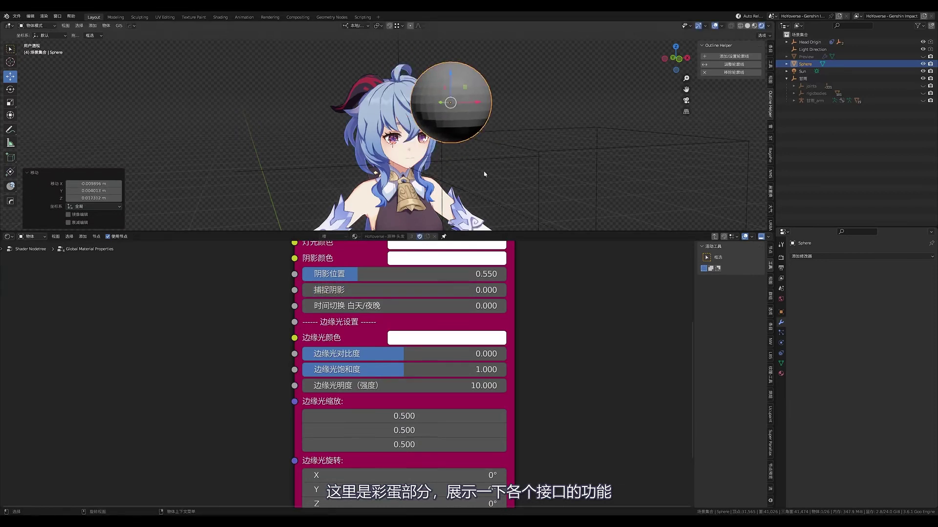
Step: Set 时间切换 day/night to 1 and shift the sphere to compare the lighting
{"action": "scroll", "coordinate": [374, 342], "scroll_direction": "down", "scroll_amount": 1}
{"action": "left_click", "coordinate": [377, 304]}
{"action": "type", "text": "1"}
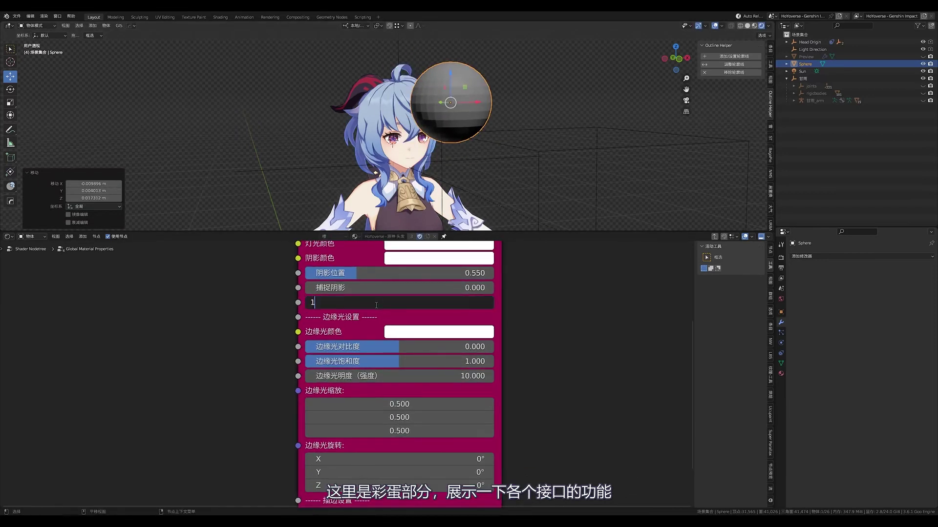
{"action": "key", "text": "Return"}
{"action": "left_click_drag", "start_coordinate": [466, 153], "coordinate": [475, 148]}
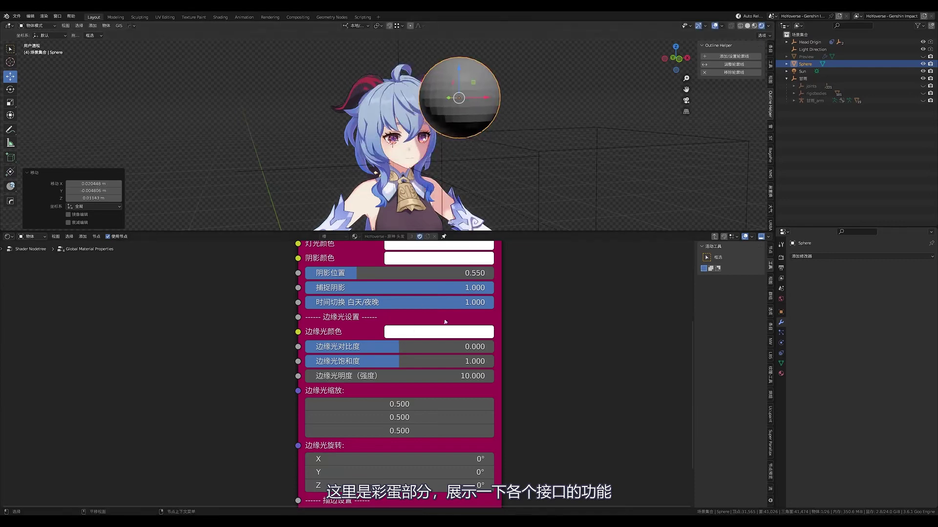
{"action": "left_click_drag", "start_coordinate": [461, 142], "coordinate": [483, 141]}
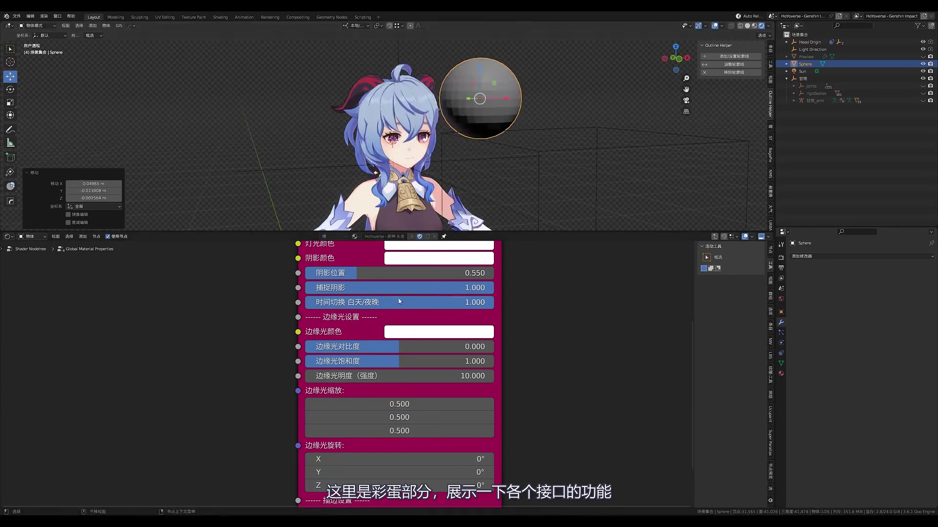
{"action": "scroll", "coordinate": [483, 420], "scroll_direction": "down", "scroll_amount": 3}
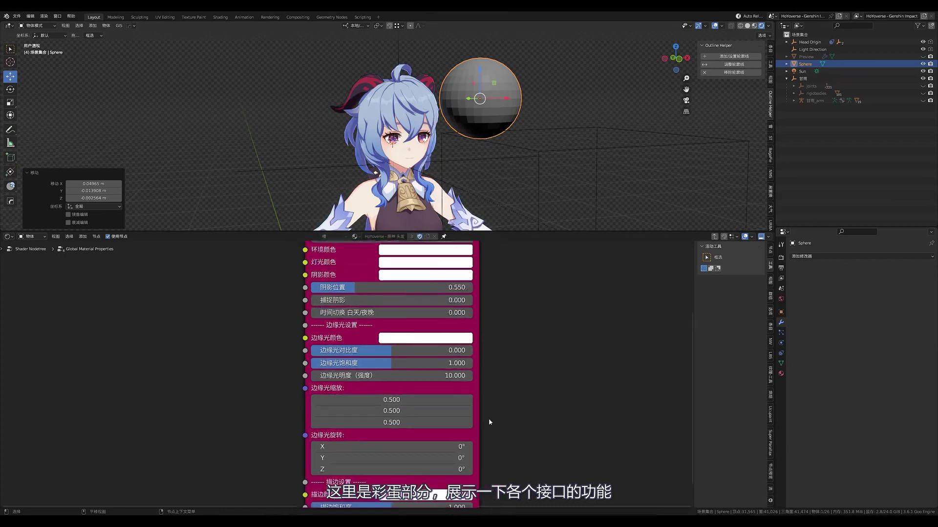
{"action": "scroll", "coordinate": [469, 320], "scroll_direction": "down", "scroll_amount": 3}
{"action": "scroll", "coordinate": [433, 339], "scroll_direction": "down", "scroll_amount": 2}
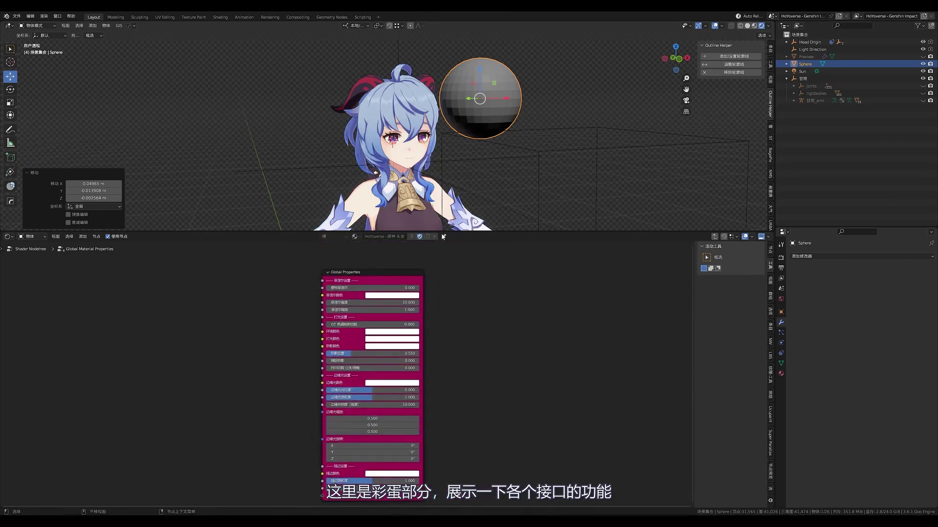
Step: Enlarge the 3D view over the node area and orbit to a side view of the character
{"action": "left_click_drag", "start_coordinate": [457, 233], "coordinate": [456, 415]}
{"action": "scroll", "coordinate": [472, 303], "scroll_direction": "up", "scroll_amount": 3}
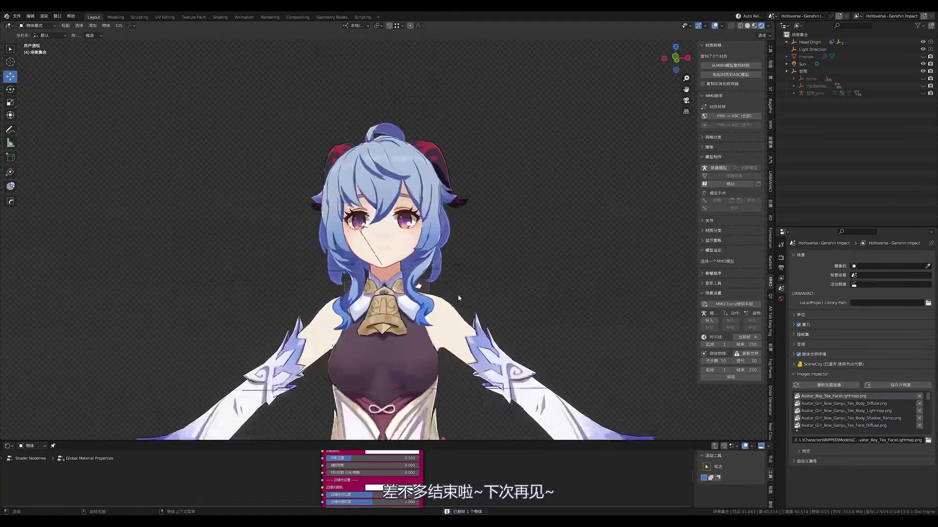
{"action": "scroll", "coordinate": [458, 294], "scroll_direction": "up", "scroll_amount": 3}
{"action": "scroll", "coordinate": [464, 305], "scroll_direction": "down", "scroll_amount": 1}
{"action": "scroll", "coordinate": [464, 306], "scroll_direction": "down", "scroll_amount": 2}
{"action": "scroll", "coordinate": [464, 305], "scroll_direction": "down", "scroll_amount": 2}
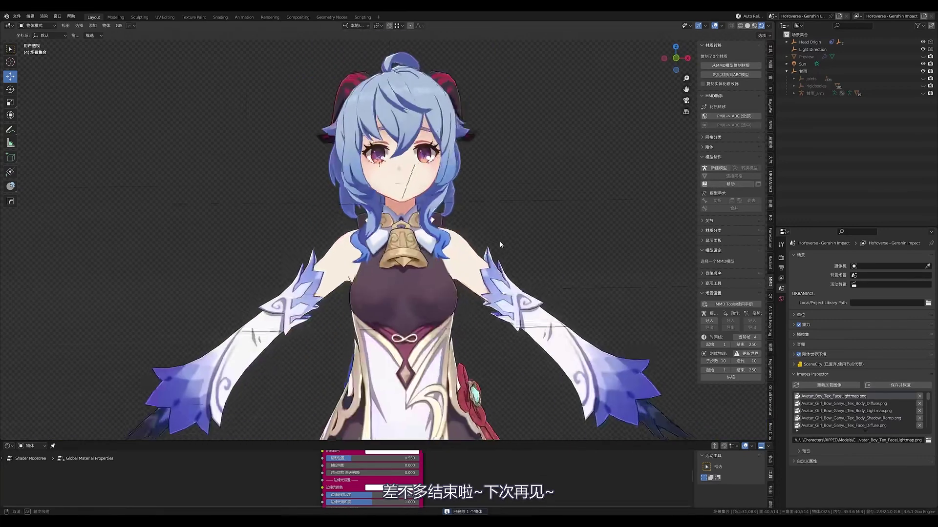
{"action": "mouse_move", "coordinate": [464, 305]}
{"action": "middle_mouse_down"}
{"action": "mouse_move", "coordinate": [553, 259]}
{"action": "mouse_move", "coordinate": [385, 369]}
{"action": "middle_mouse_up"}
{"action": "scroll", "coordinate": [384, 370], "scroll_direction": "down", "scroll_amount": 3}
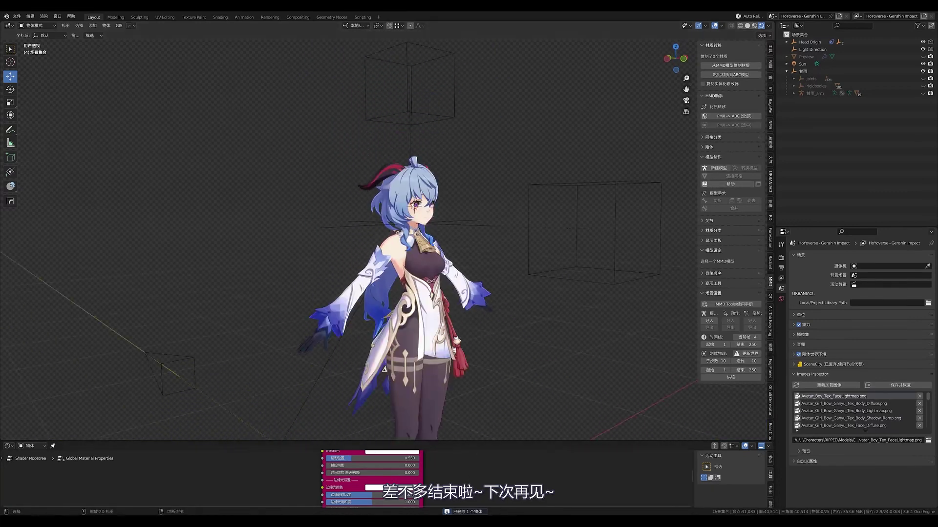